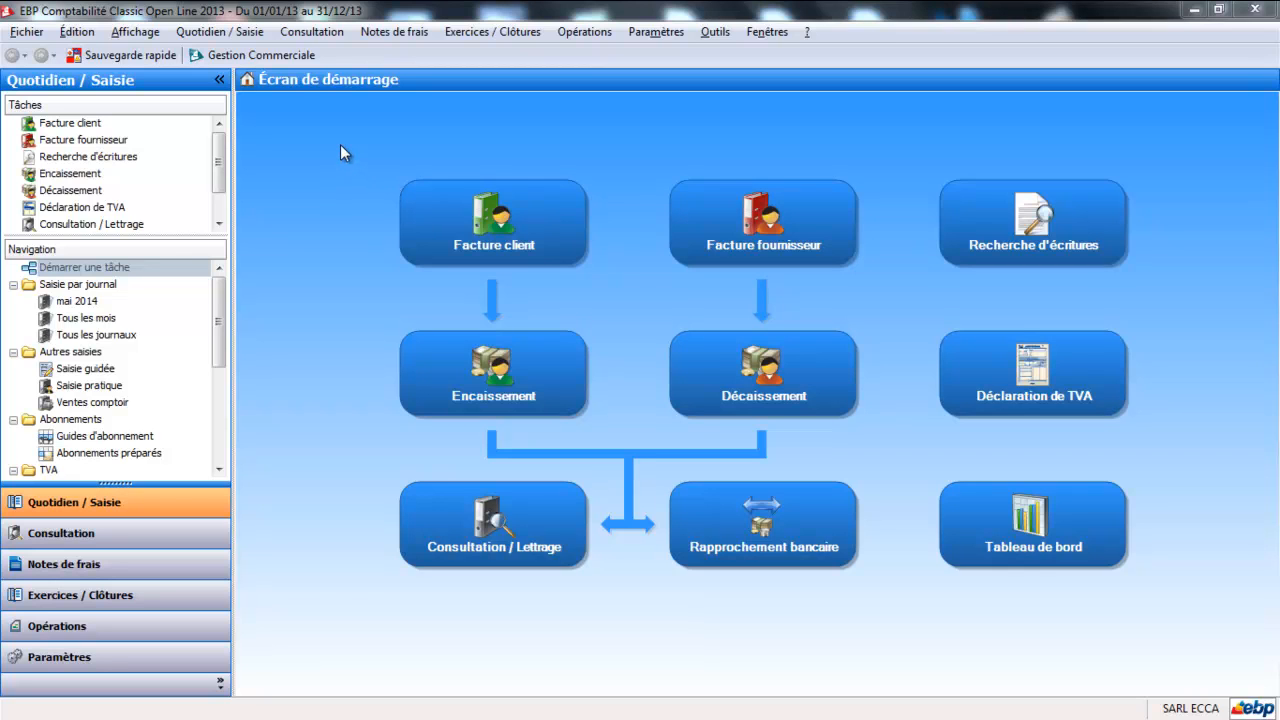
Create supplier account 401EBAY titled EBAY in the company chart of accounts, then save and close it.
click(106, 658)
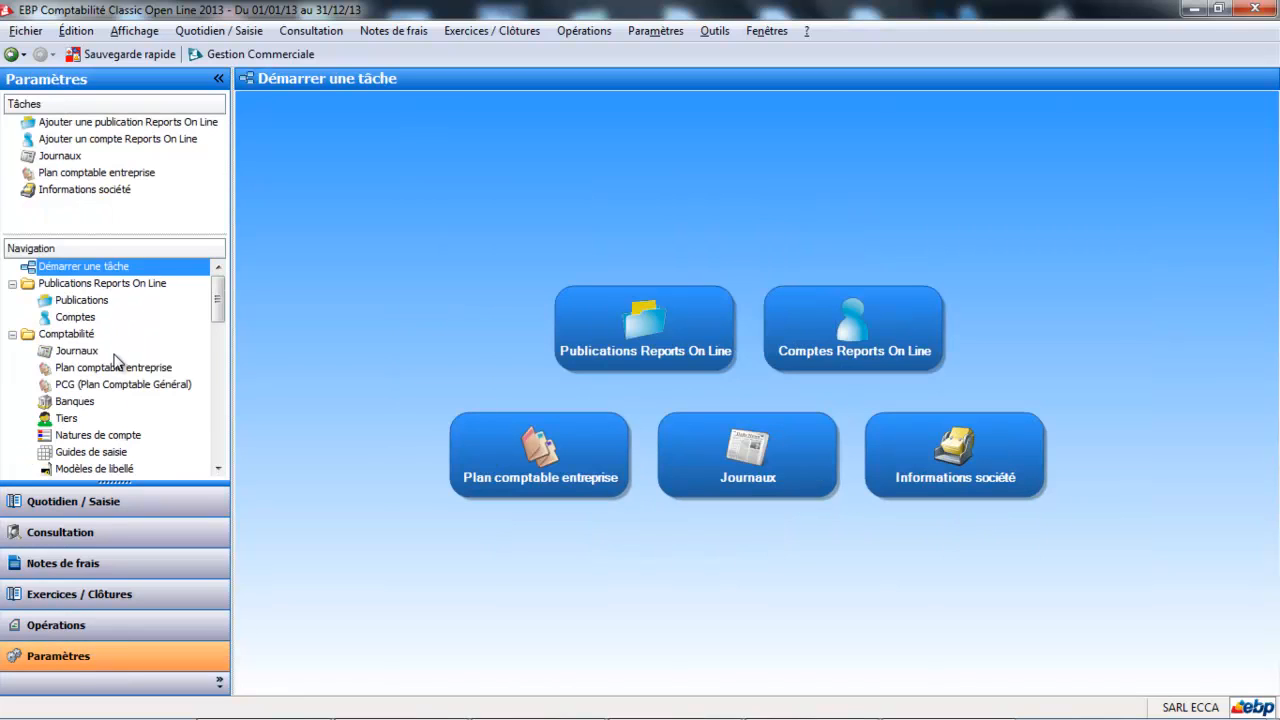
click(114, 368)
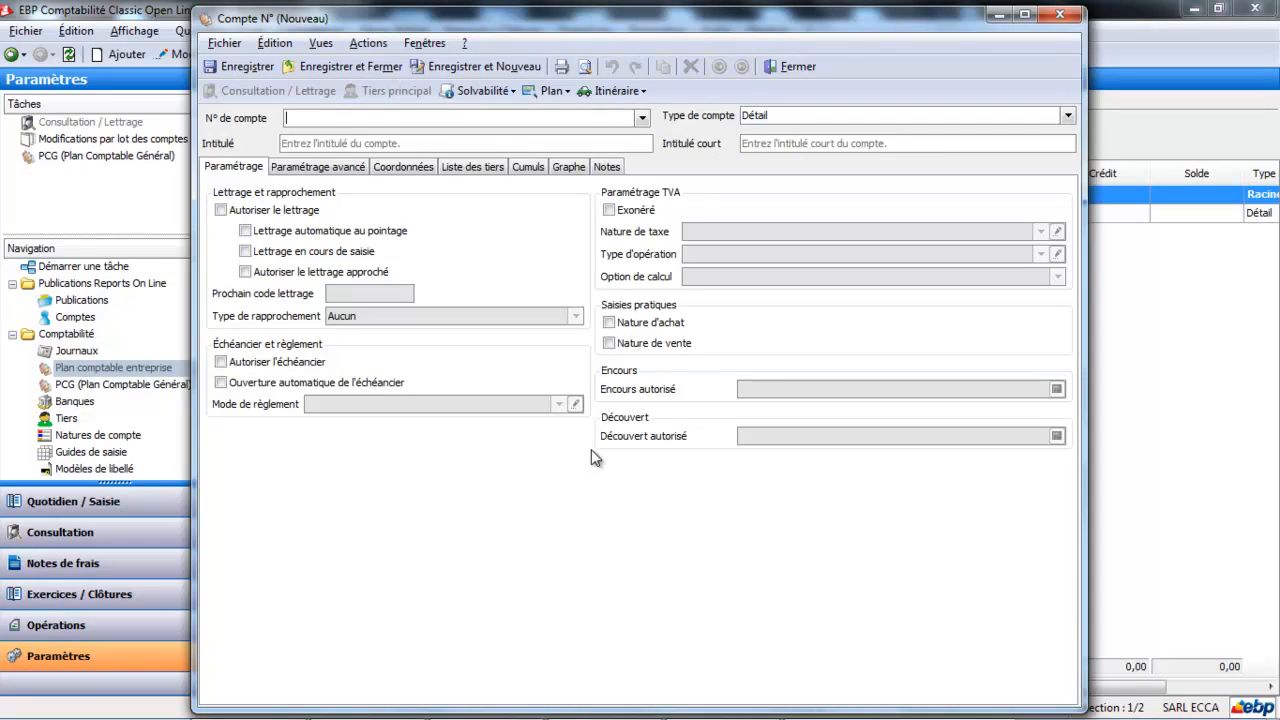
text(401ebay)
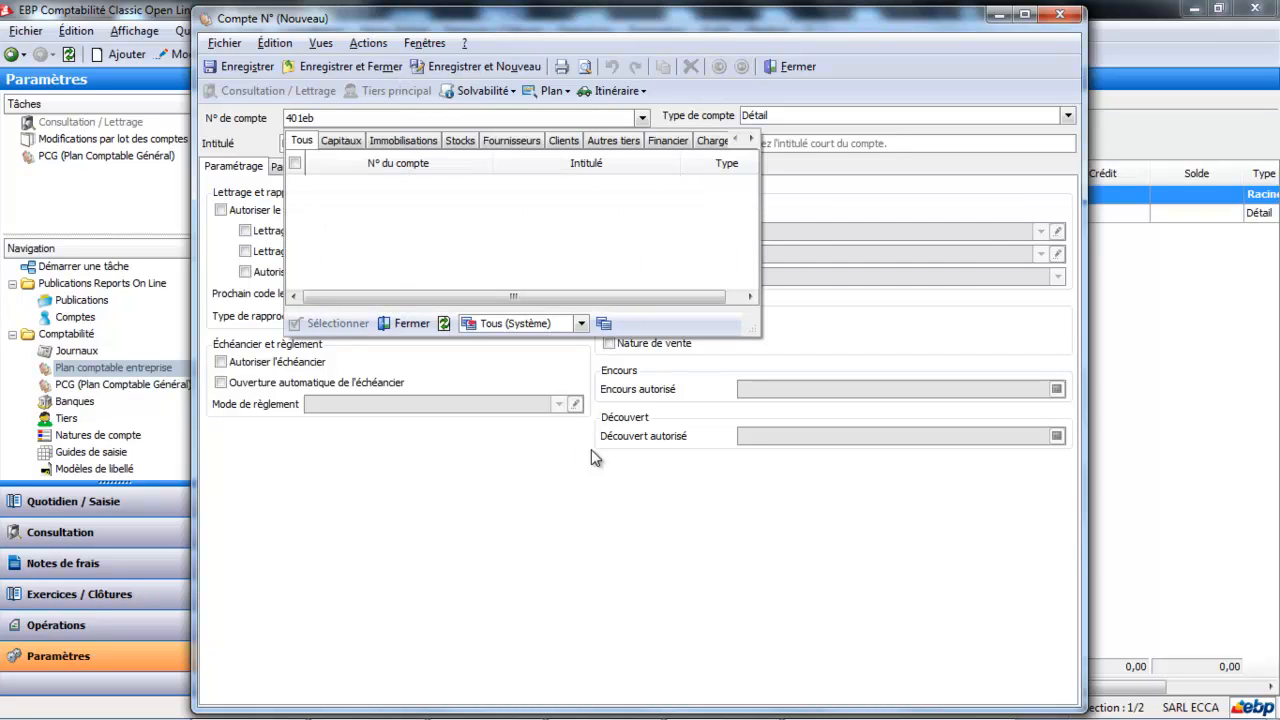
key(Tab)
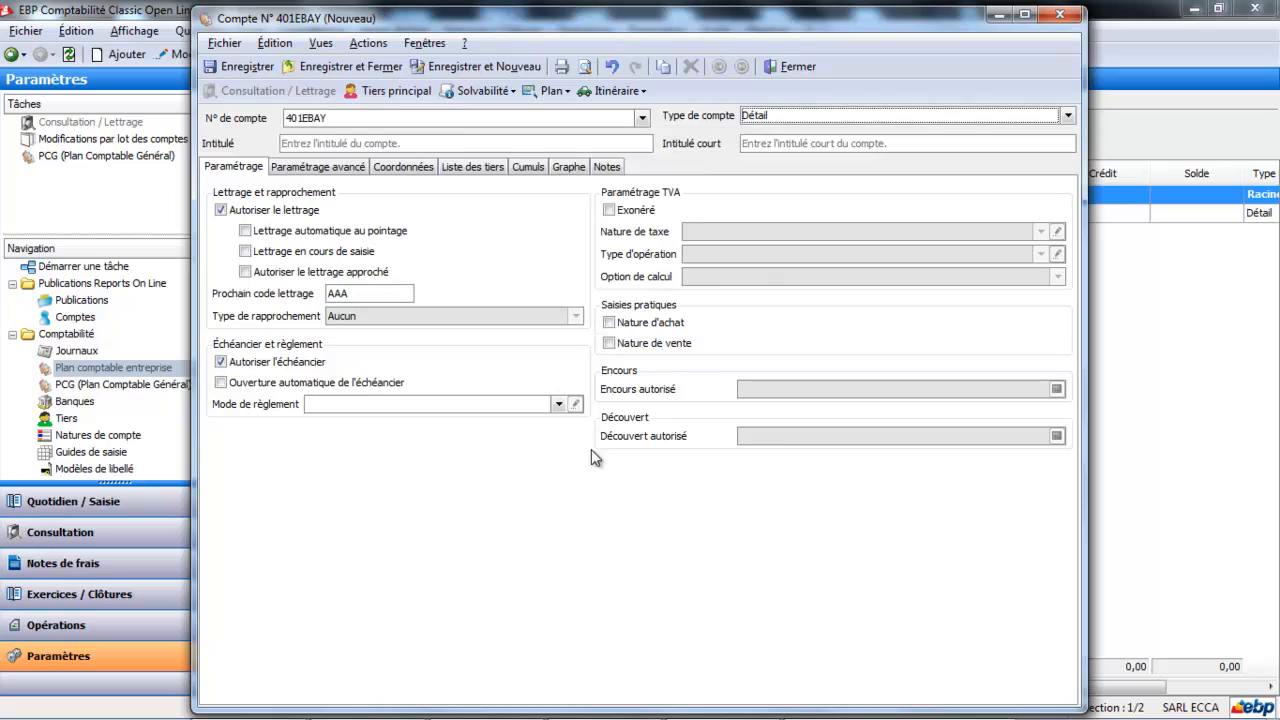
click(454, 143)
text(EB)
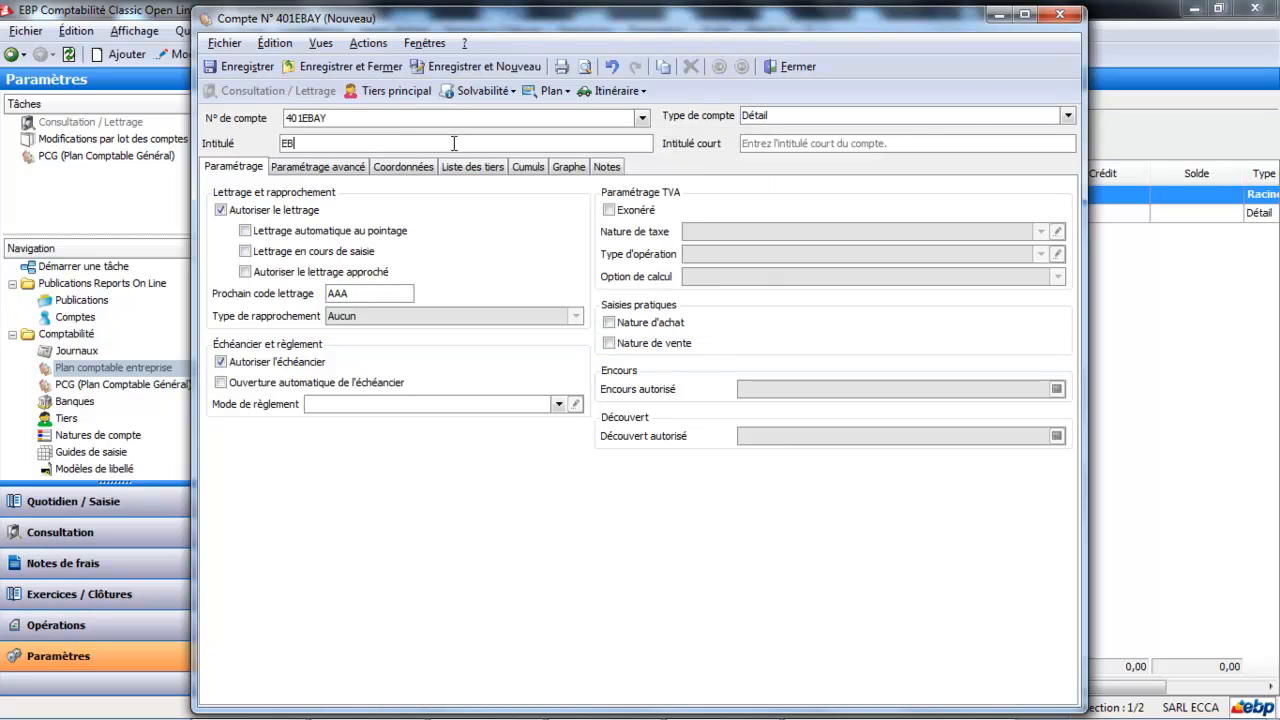
text(AY)
key(Tab)
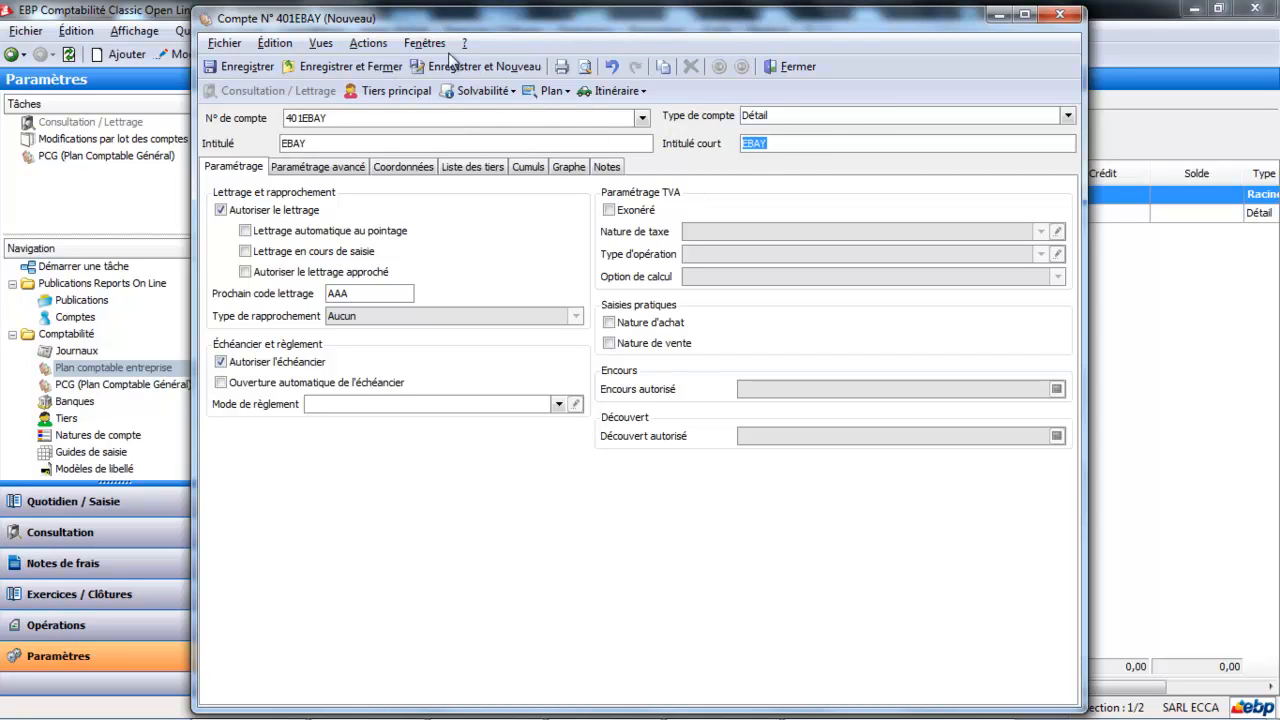
click(381, 74)
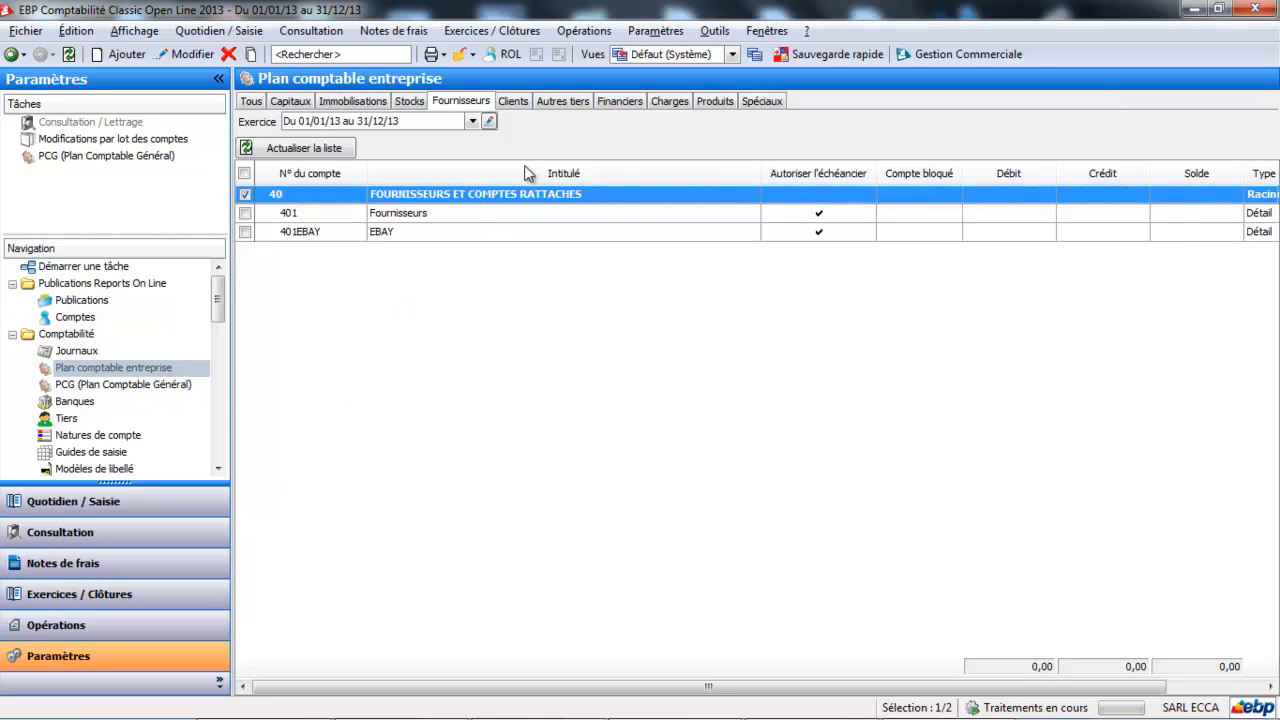
Search the expense accounts for 623 and select the legal notice insertion fees account (6231).
click(671, 104)
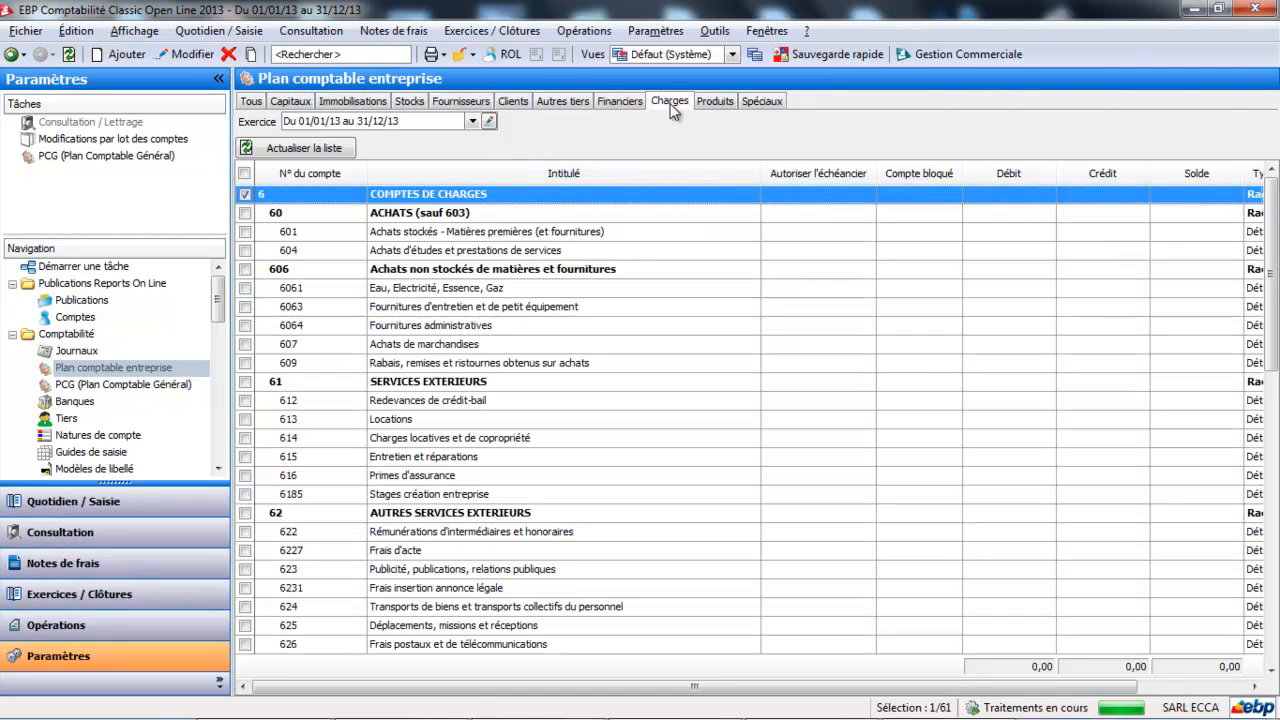
click(338, 54)
text(623)
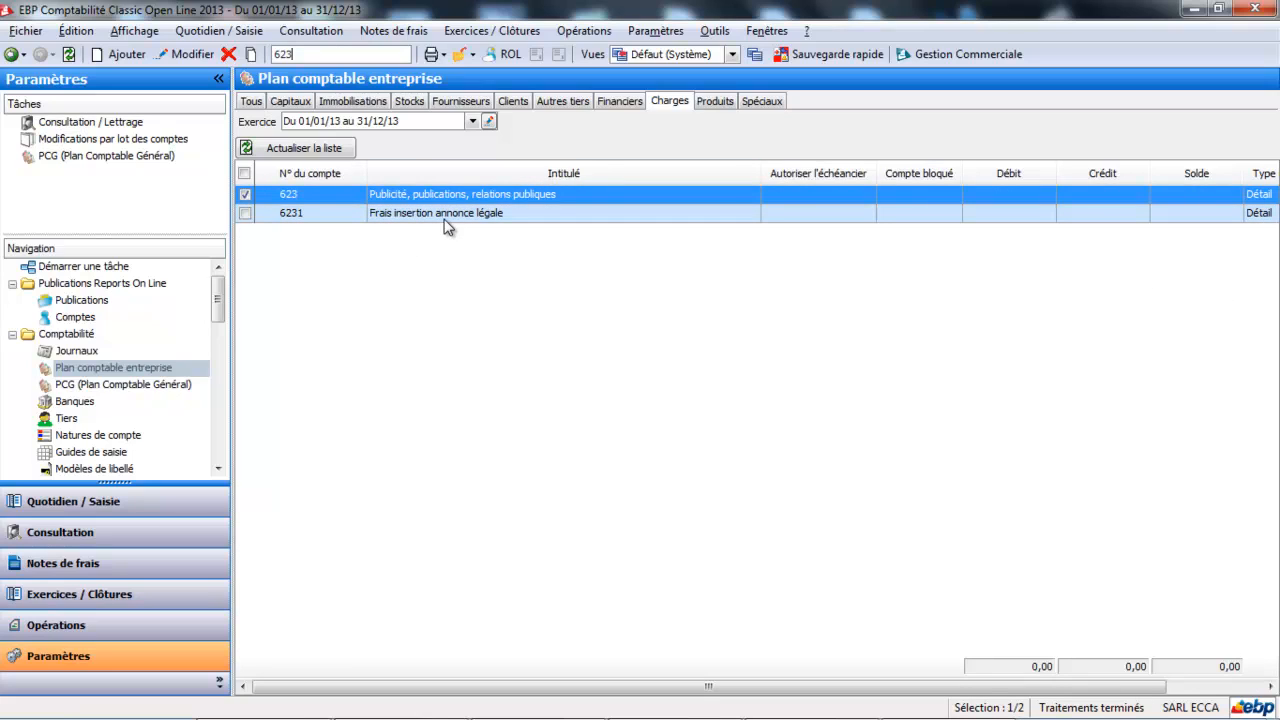
click(446, 226)
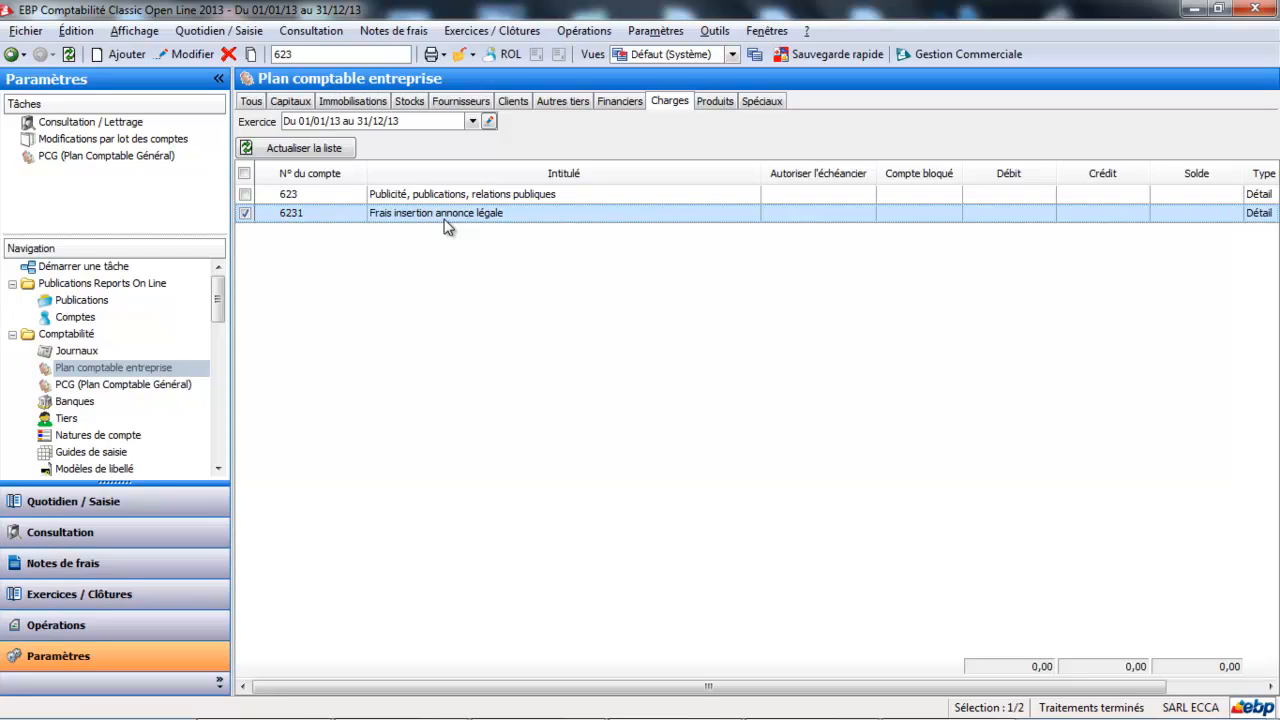
click(447, 226)
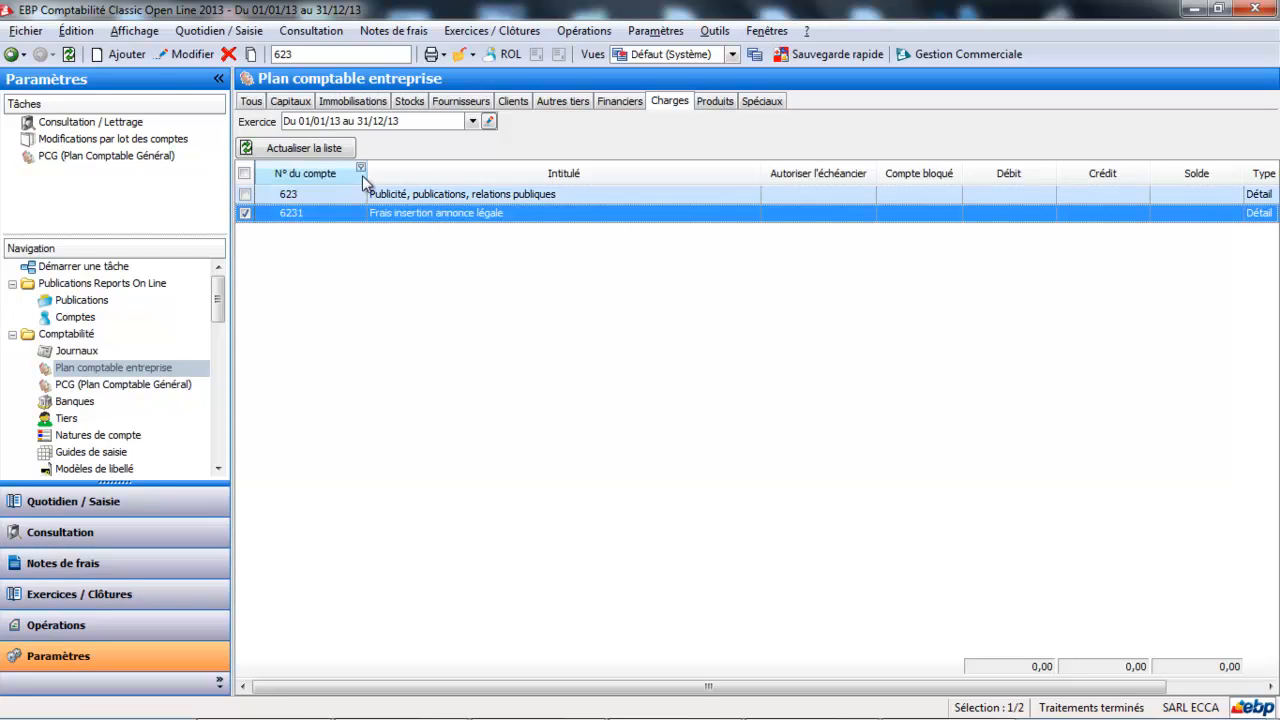
Add expense account 6232 titled "Frais insertion EBAY", then save and close it.
click(122, 54)
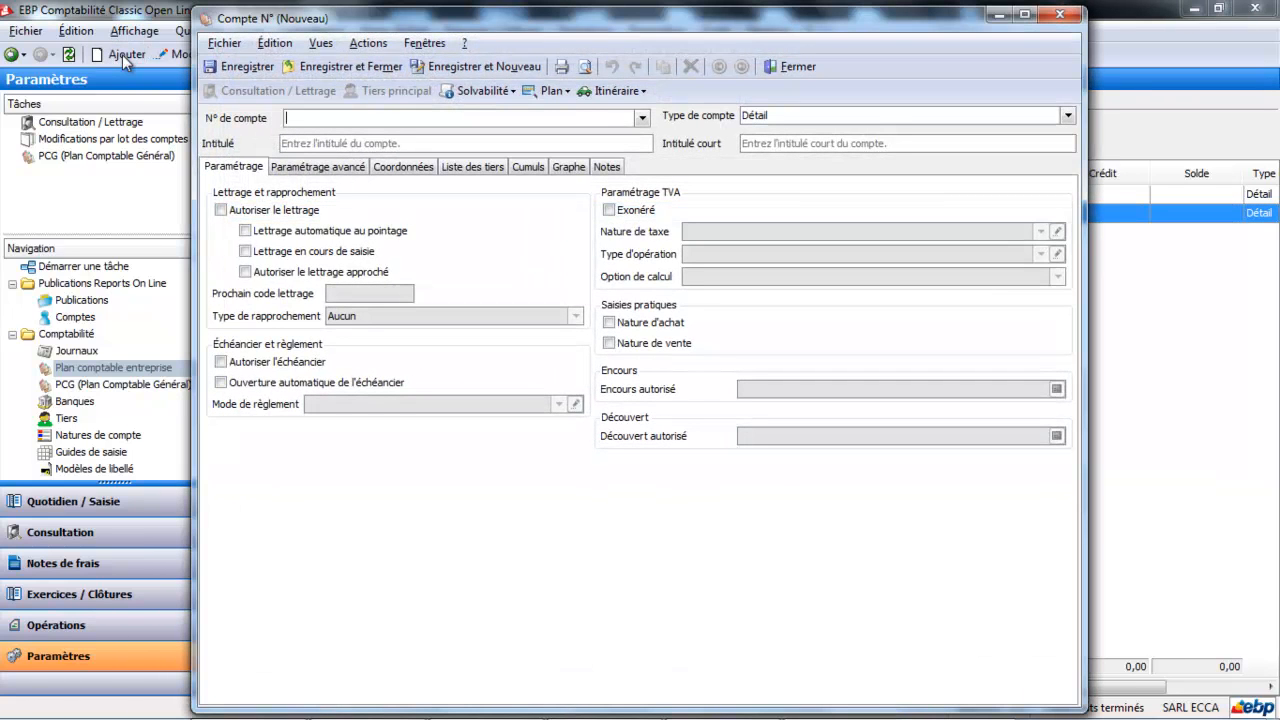
text(6232)
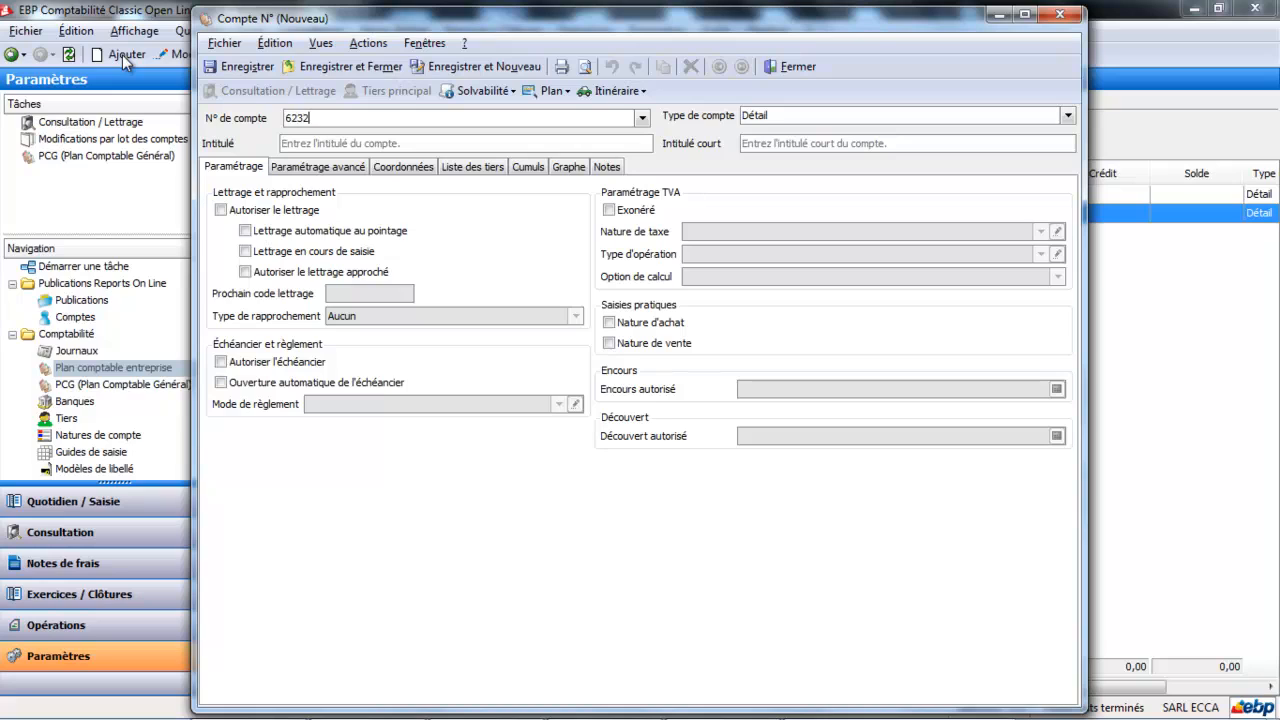
key(Tab)
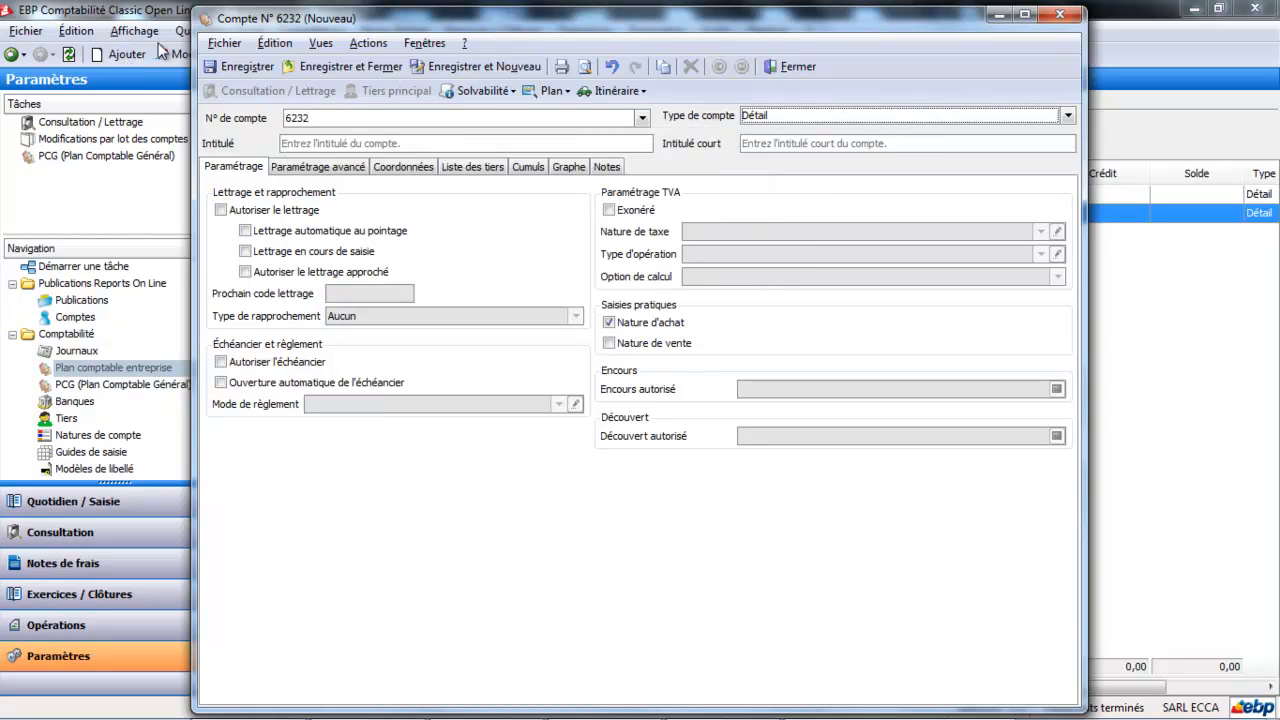
click(380, 141)
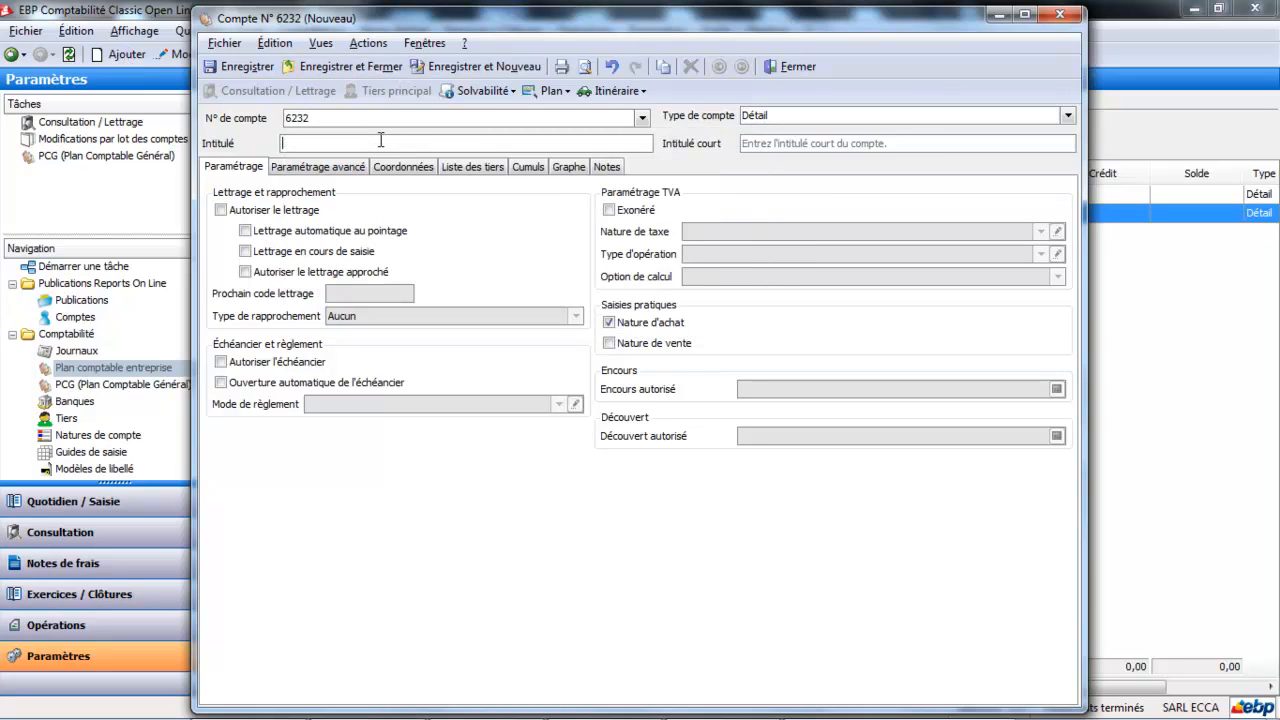
text(Frais insertion EBAY)
key(Tab)
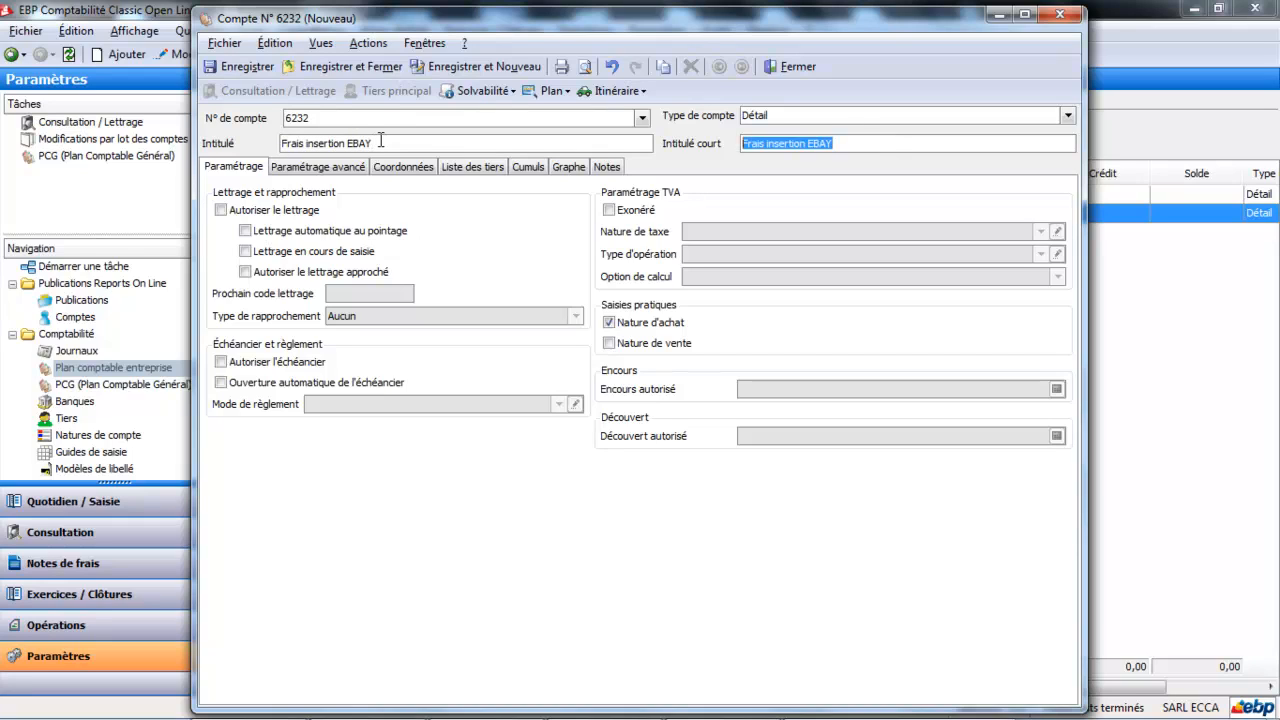
click(333, 61)
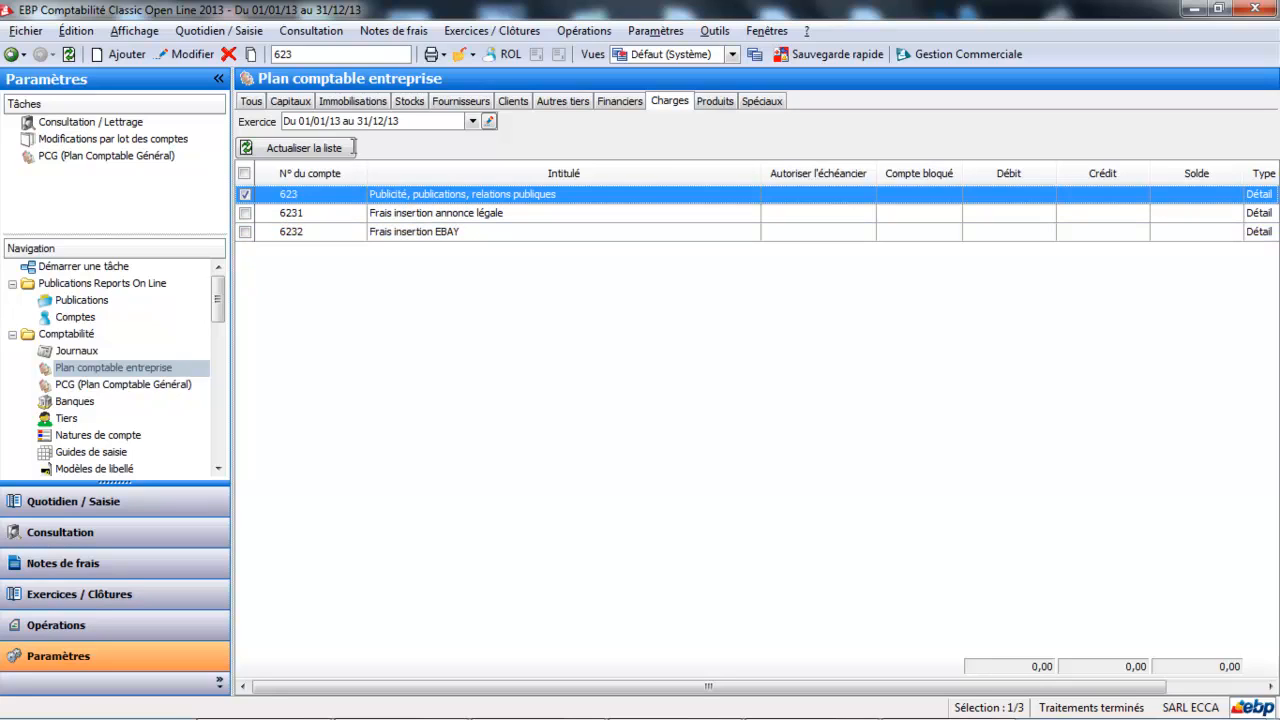
Search the expense accounts for 661 and review the record of the "Commission paypal" account.
click(306, 54)
text(661)
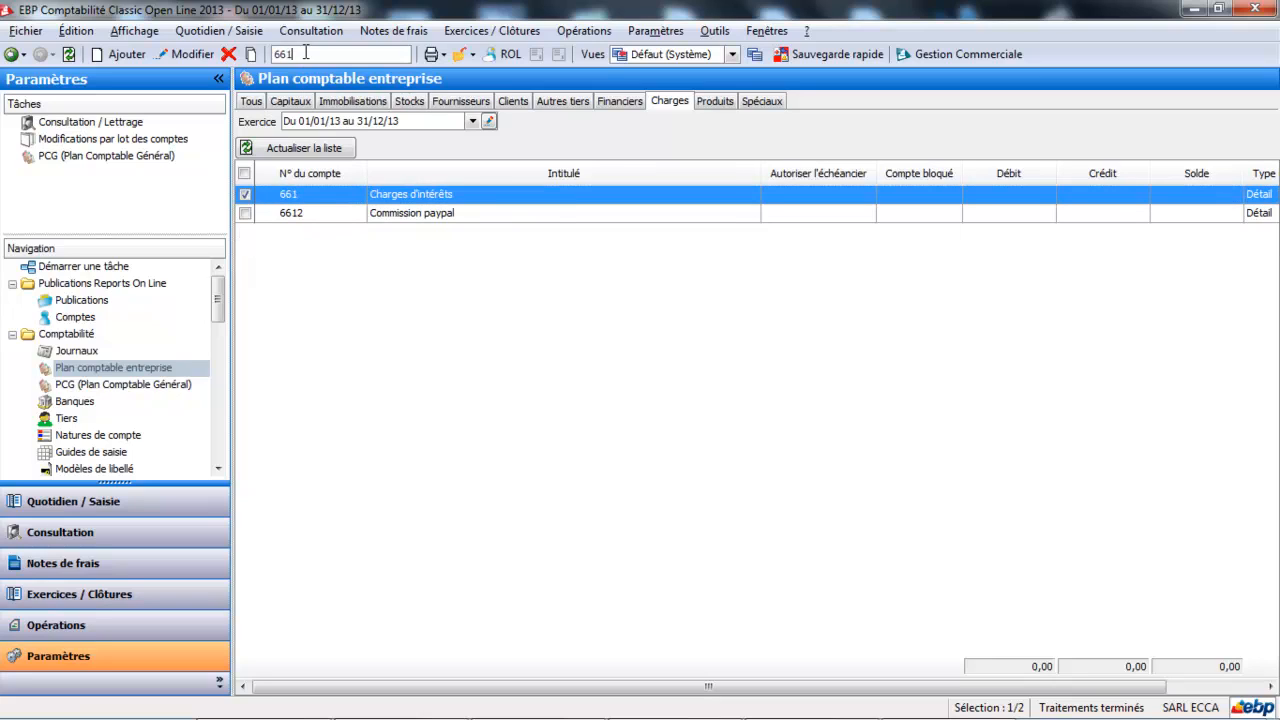
click(502, 214)
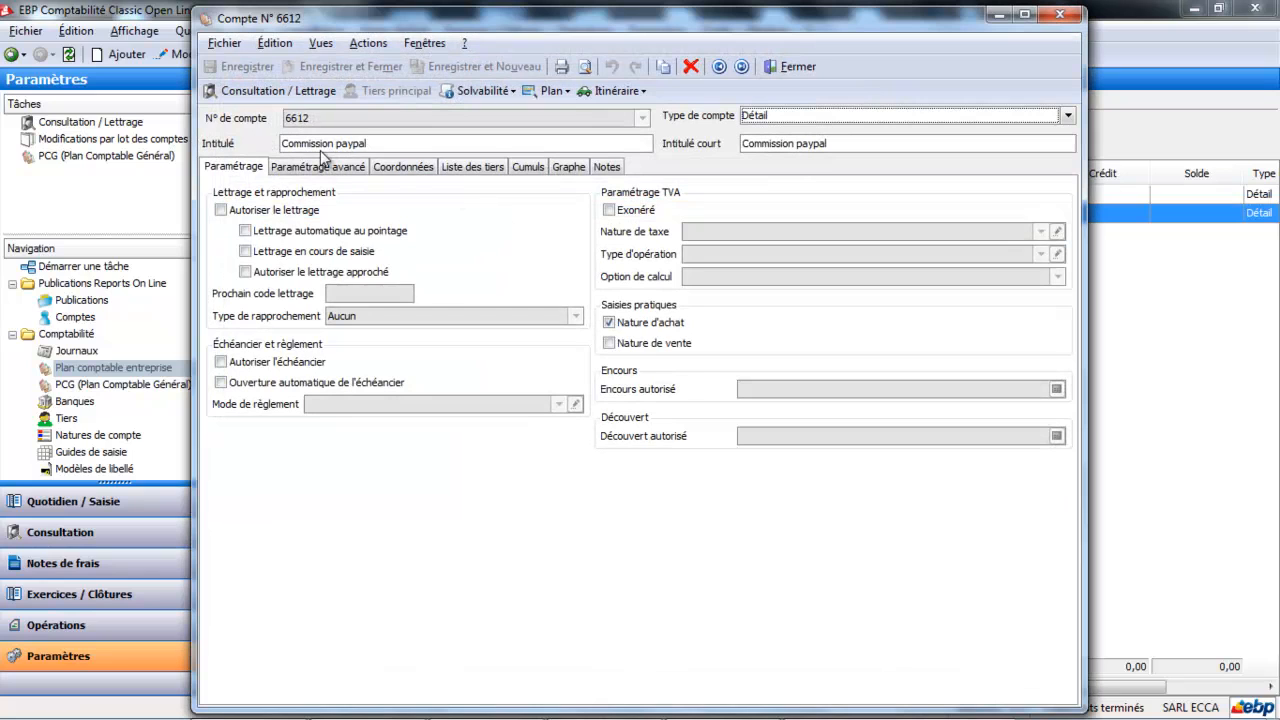
click(803, 67)
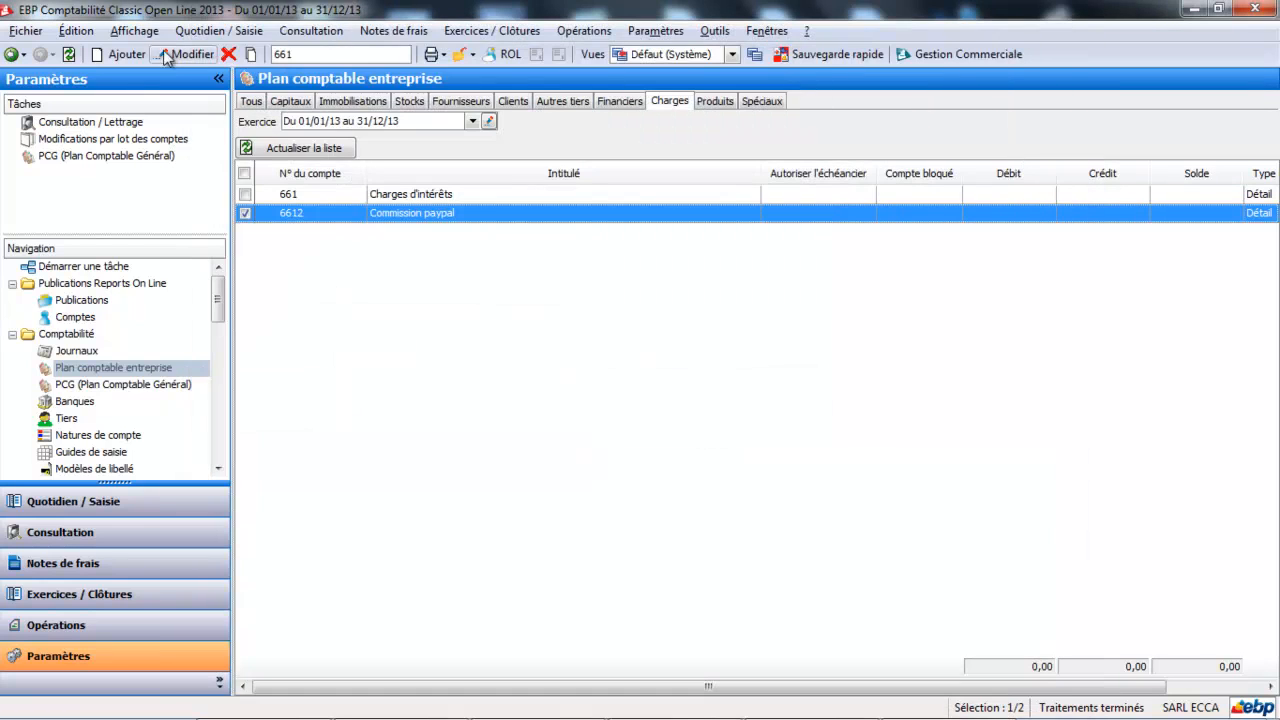
Add expense account 6613 titled "Commission EBAY", then save and close it.
click(128, 54)
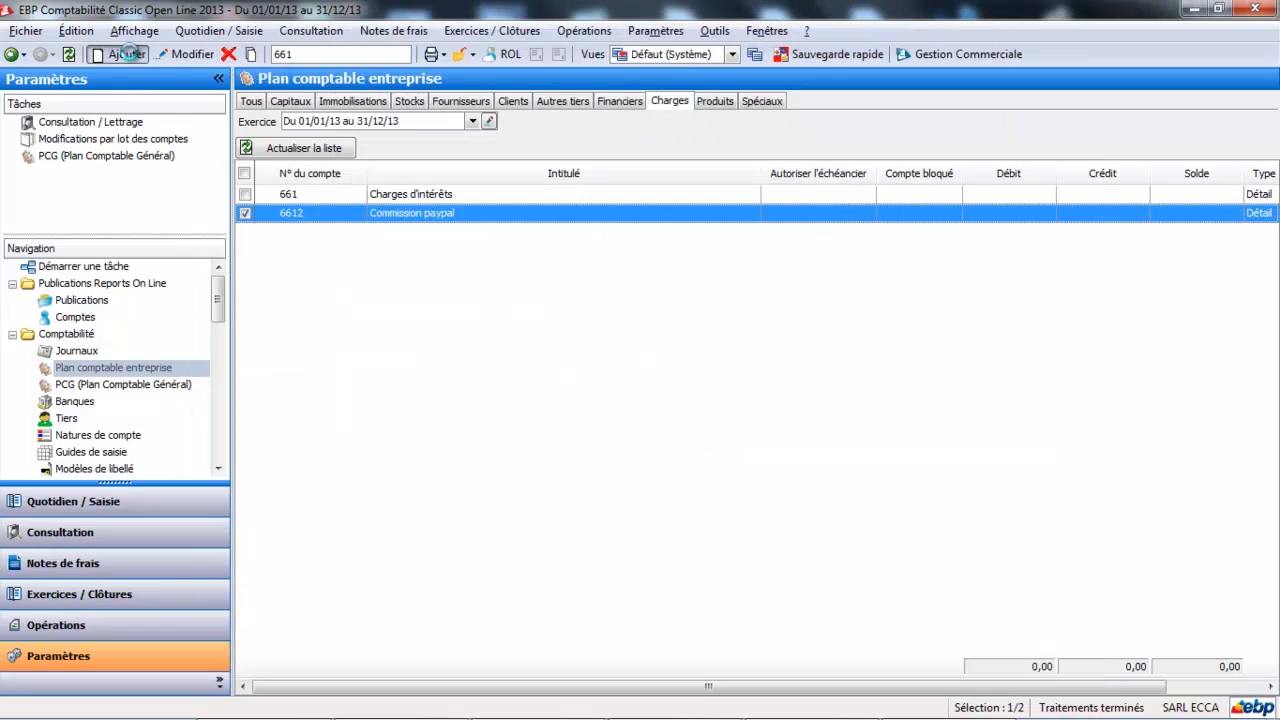
text(6613)
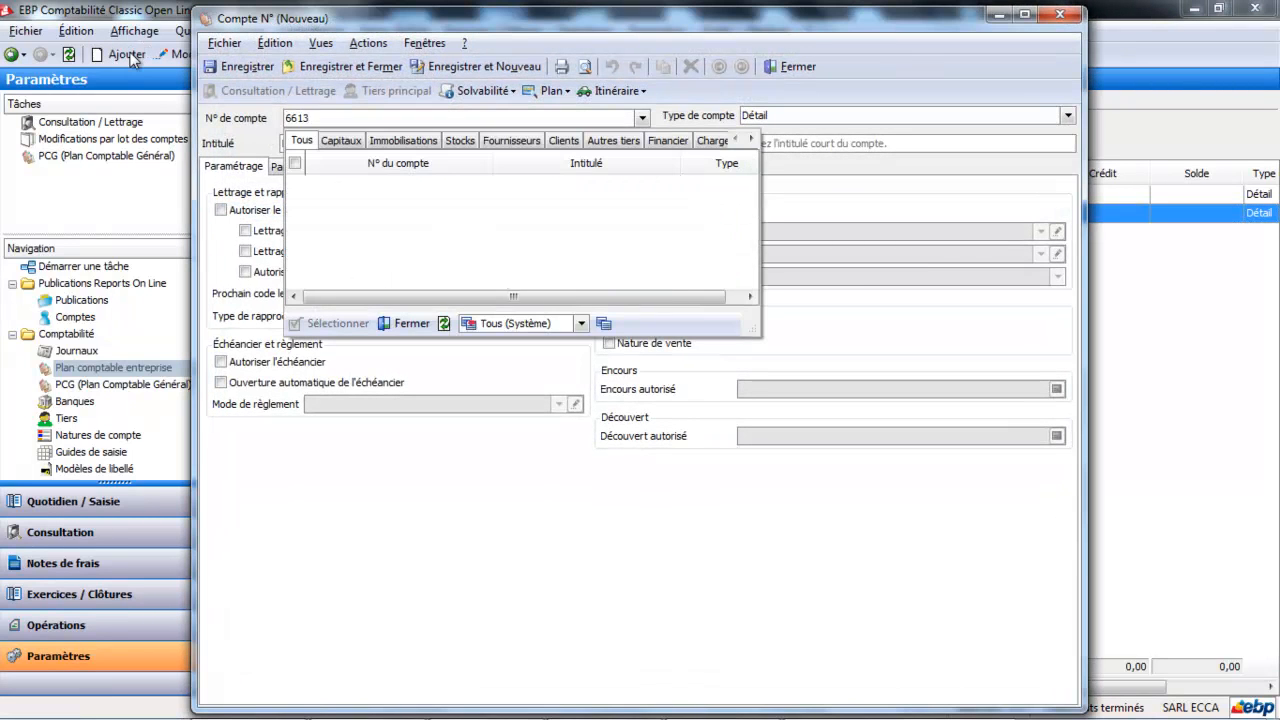
click(414, 324)
click(382, 143)
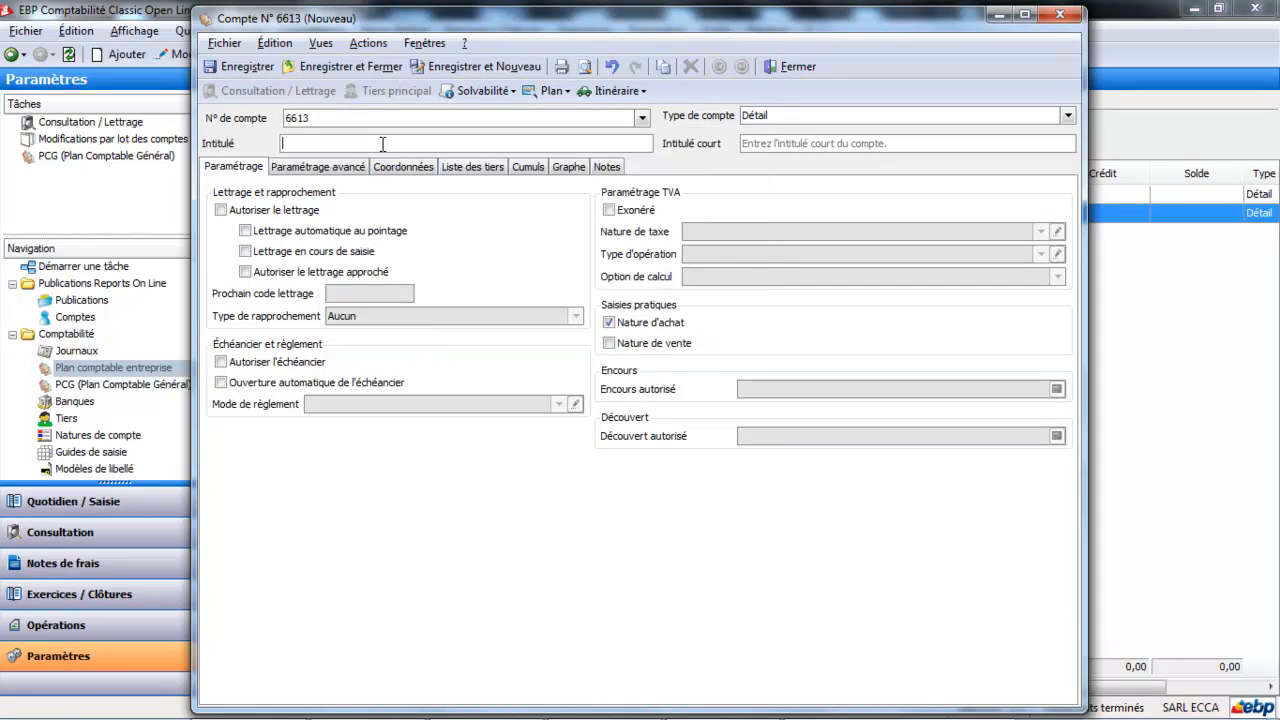
text(cOMMSI)
key(BackSpace)
key(BackSpace)
key(BackSpace)
key(BackSpace)
key(BackSpace)
text(Commission EBAY)
key(Tab)
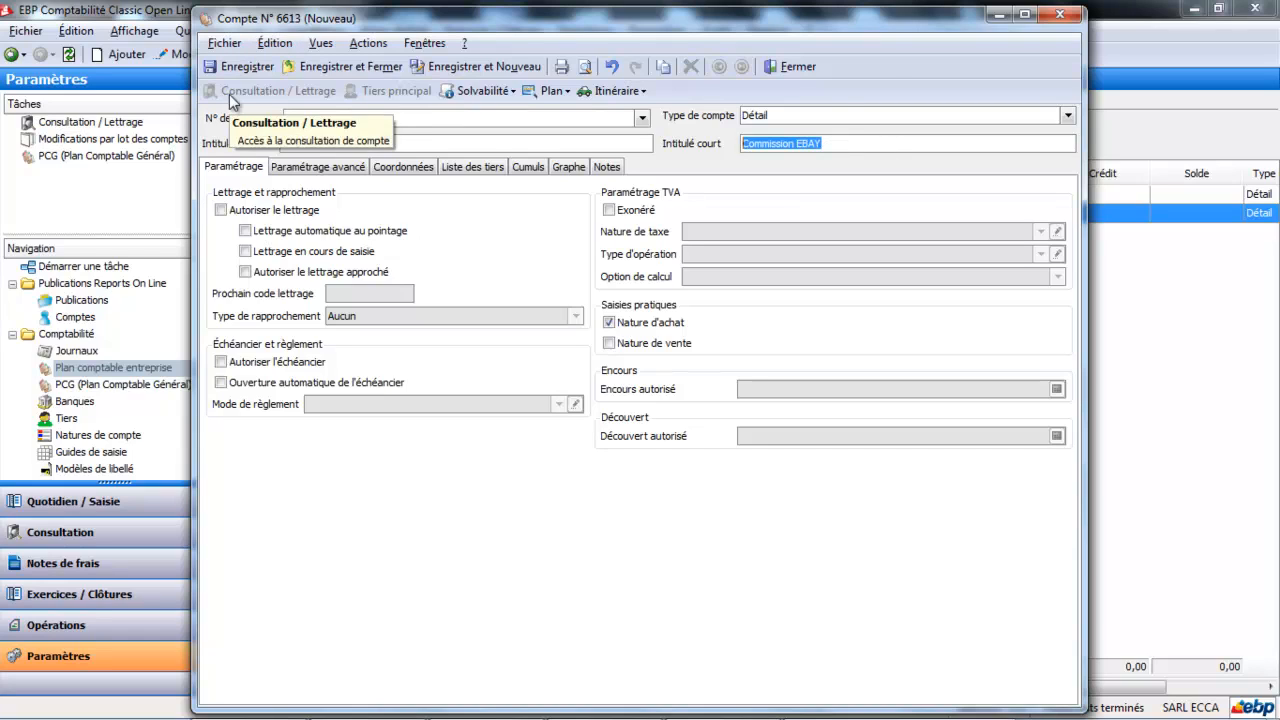
click(239, 62)
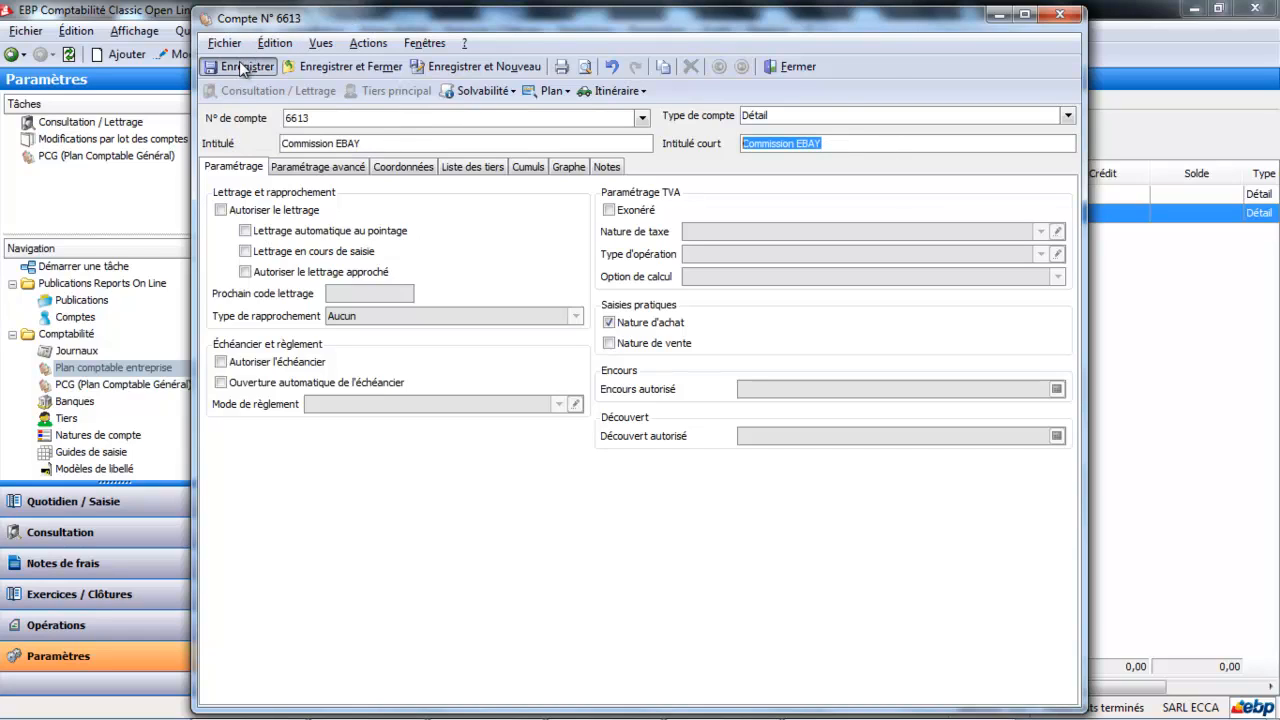
click(799, 72)
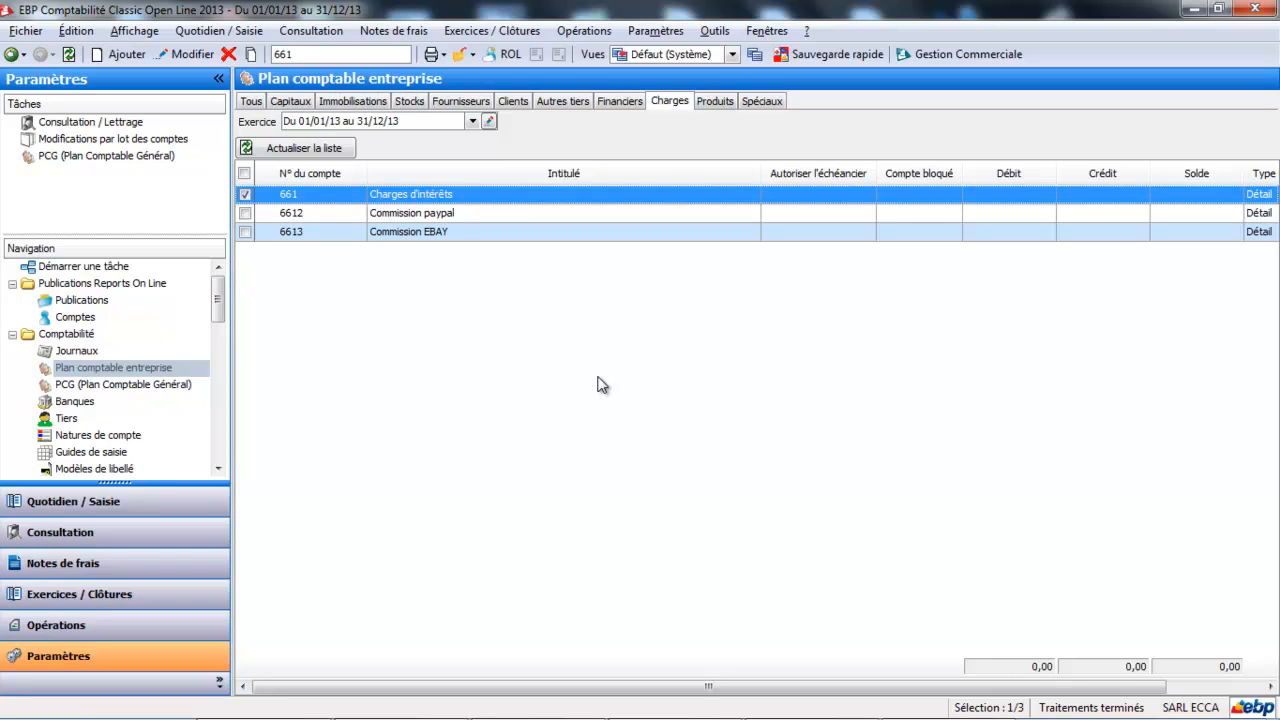
Search for 512 among the financial accounts and review the settings of the Paypal account.
click(335, 53)
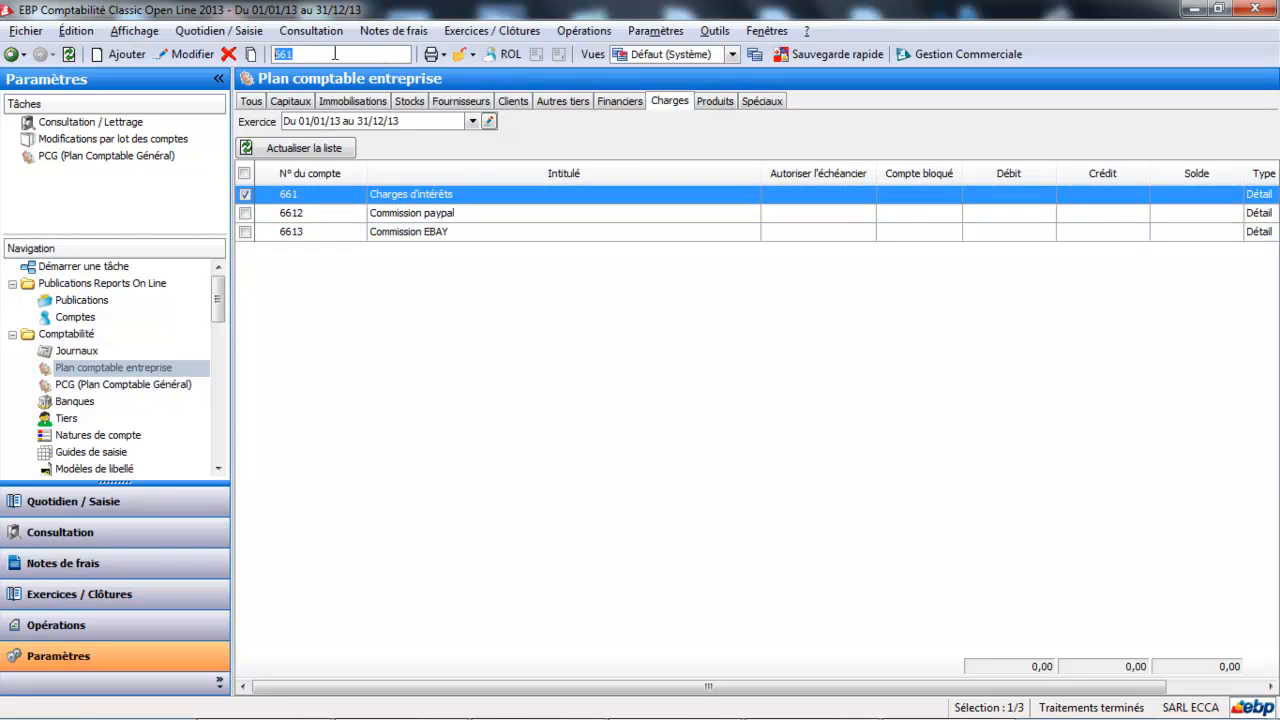
key(BackSpace)
text(512)
key(Return)
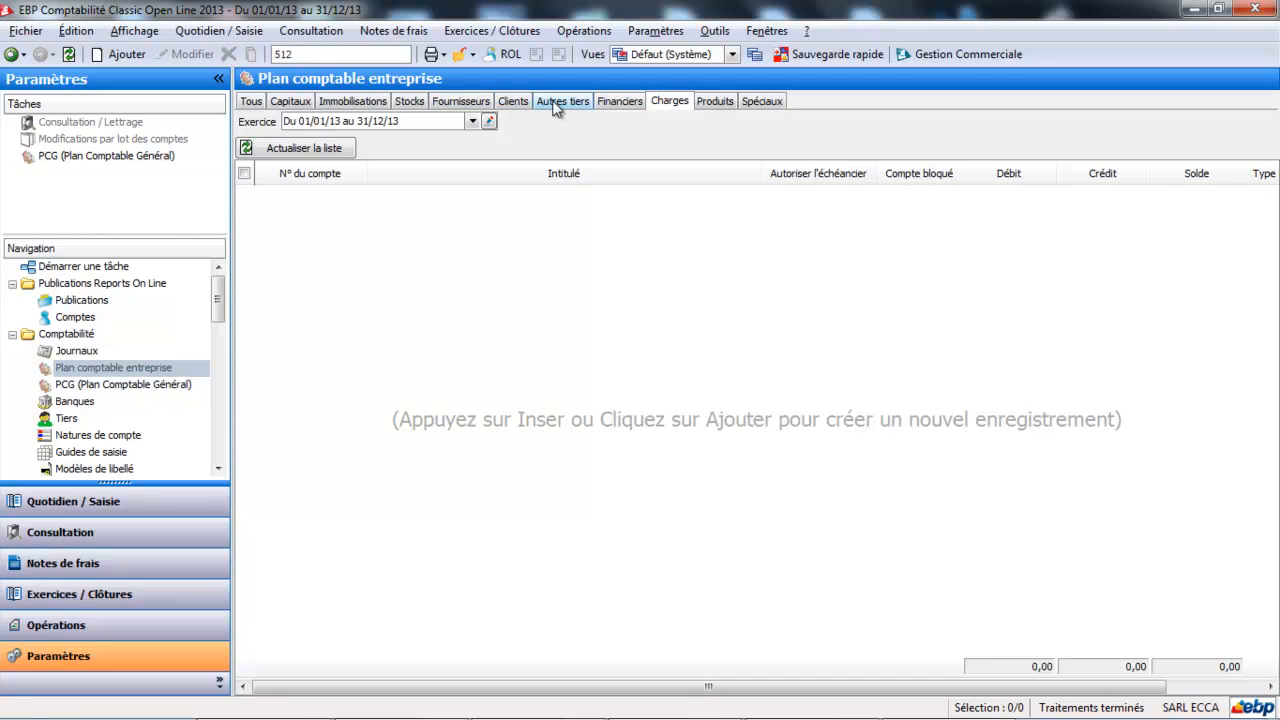
click(616, 101)
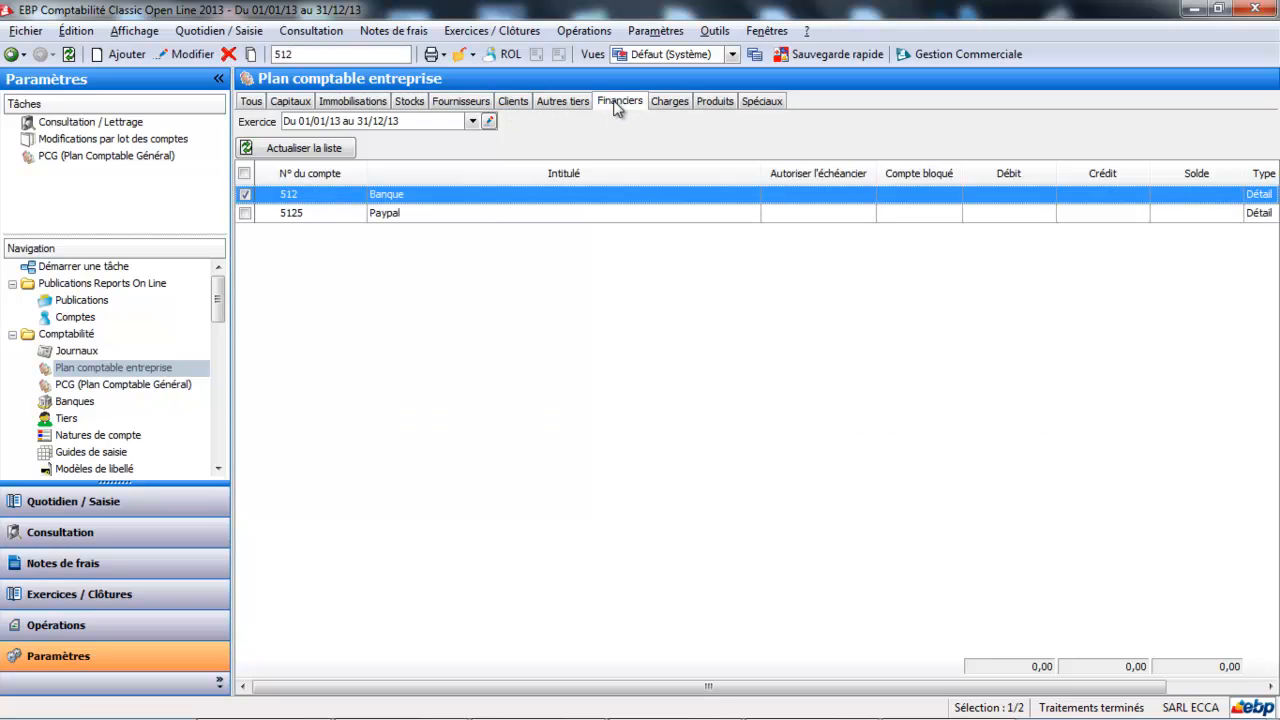
click(454, 213)
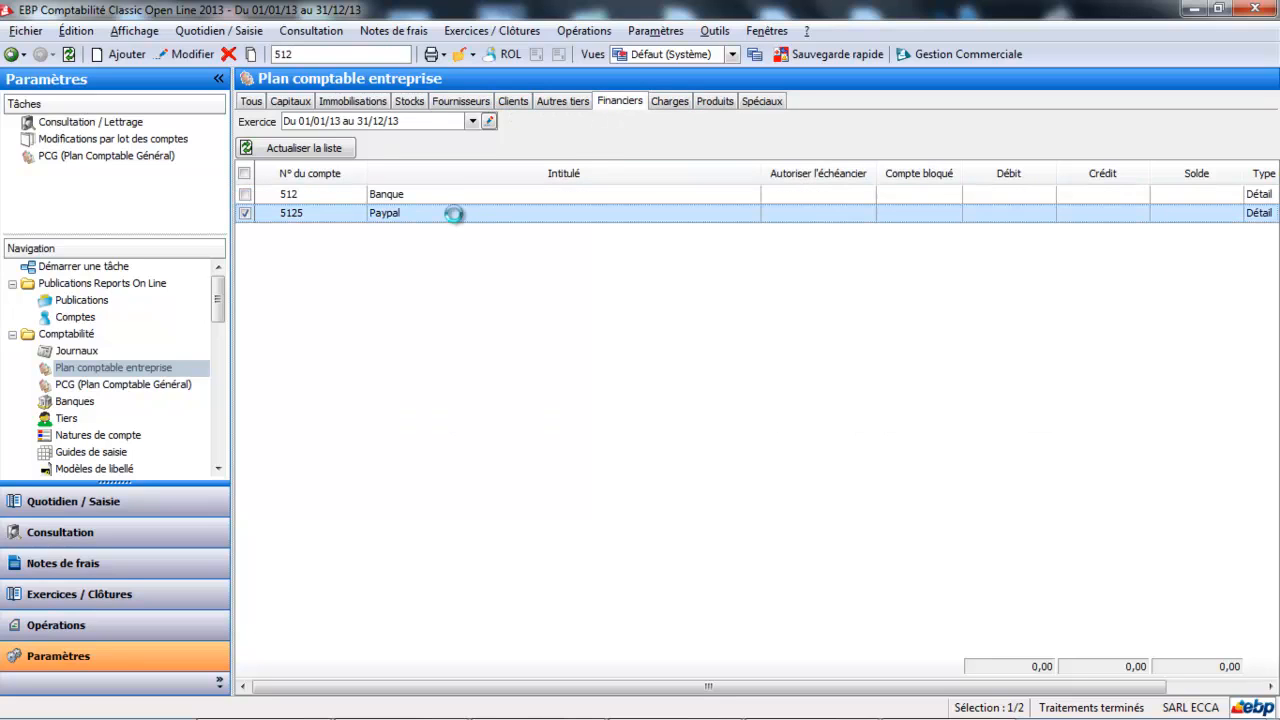
double_click(454, 213)
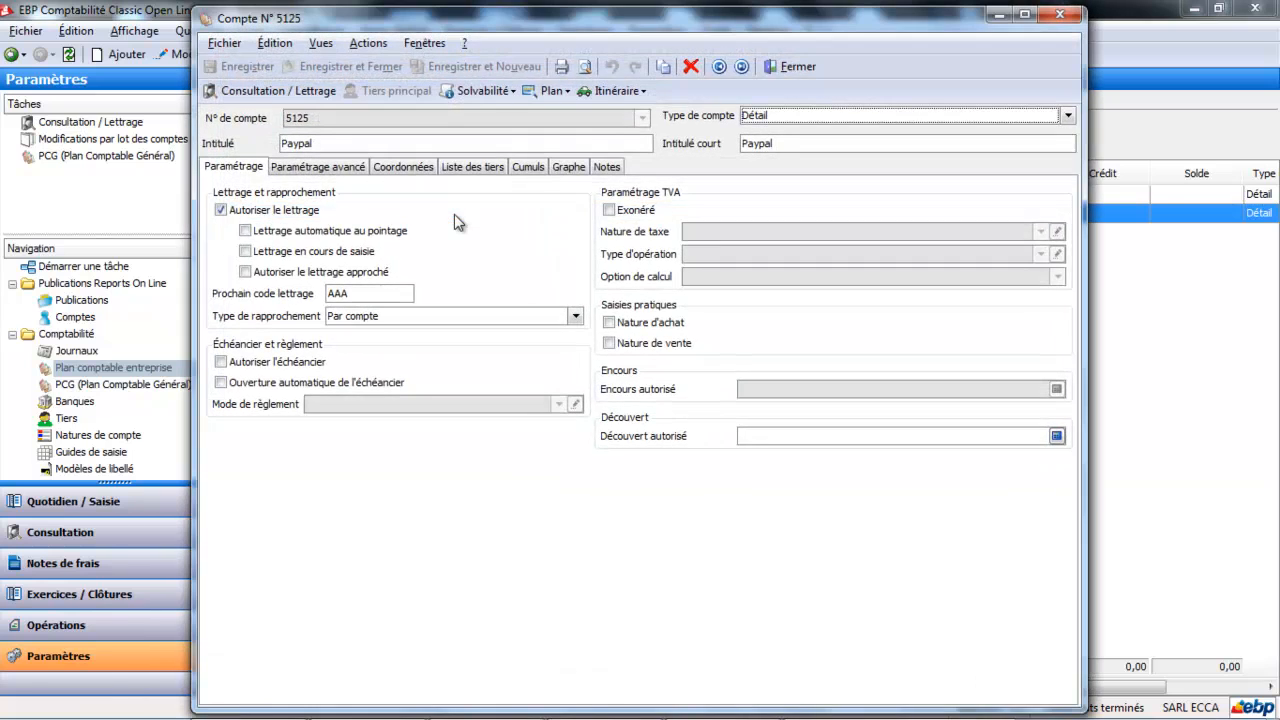
click(785, 68)
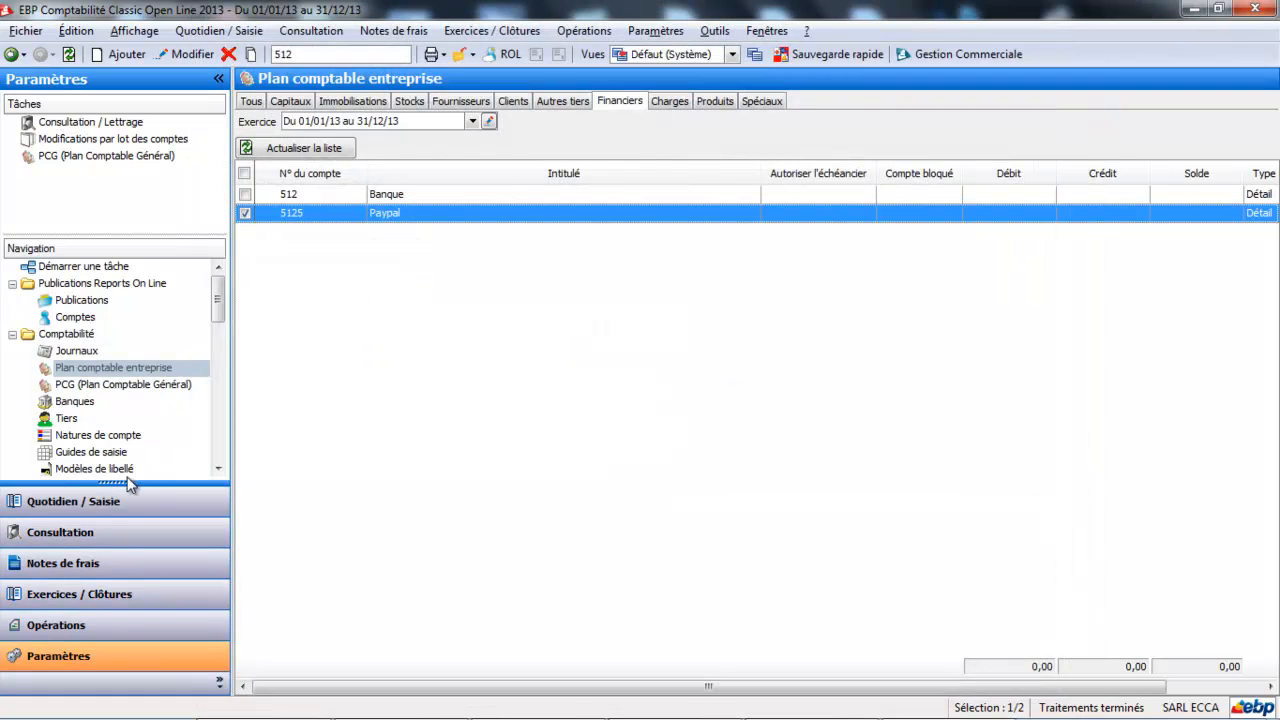
Review the entry options and counterpart account of the PAYPAL treasury journal, then close its record.
click(88, 350)
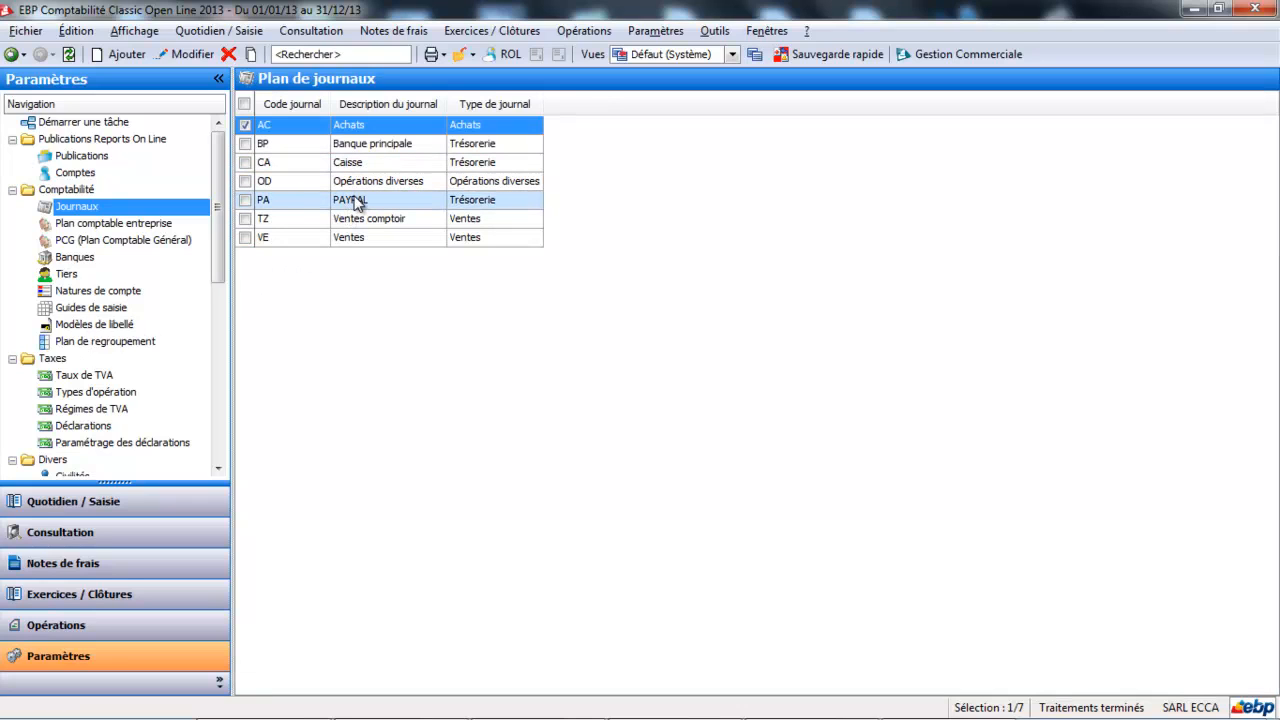
click(354, 199)
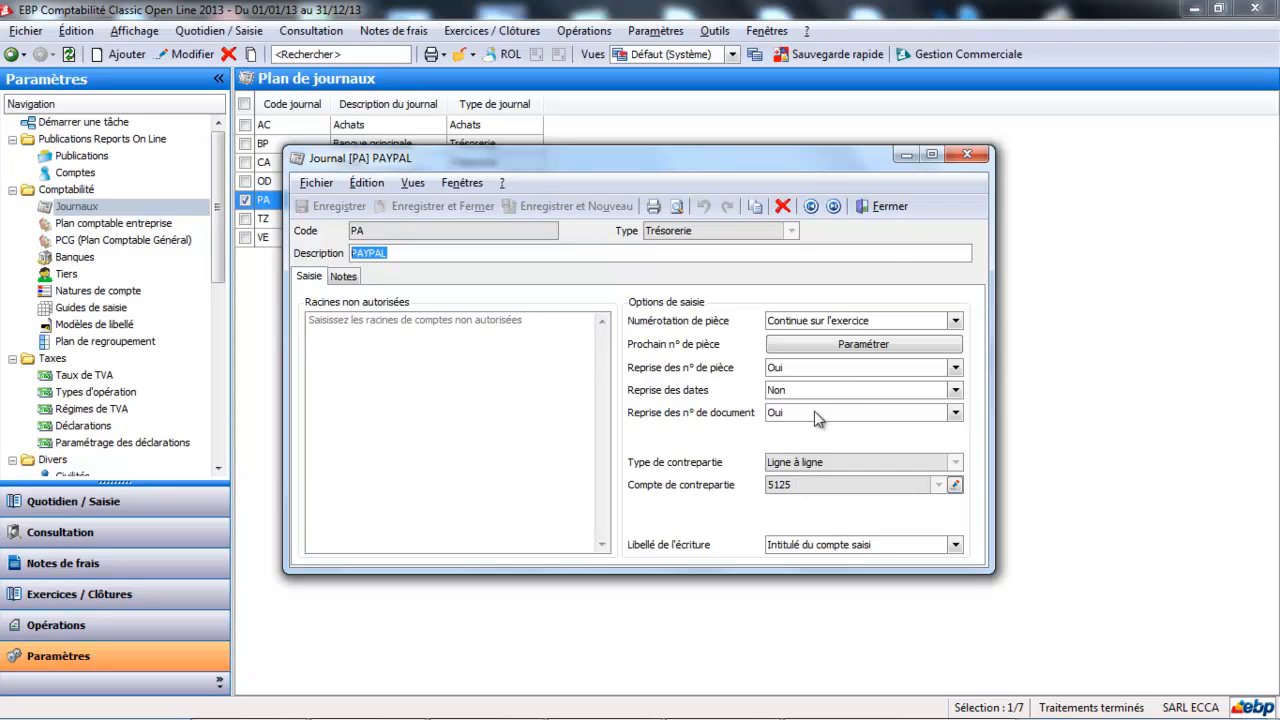
click(899, 210)
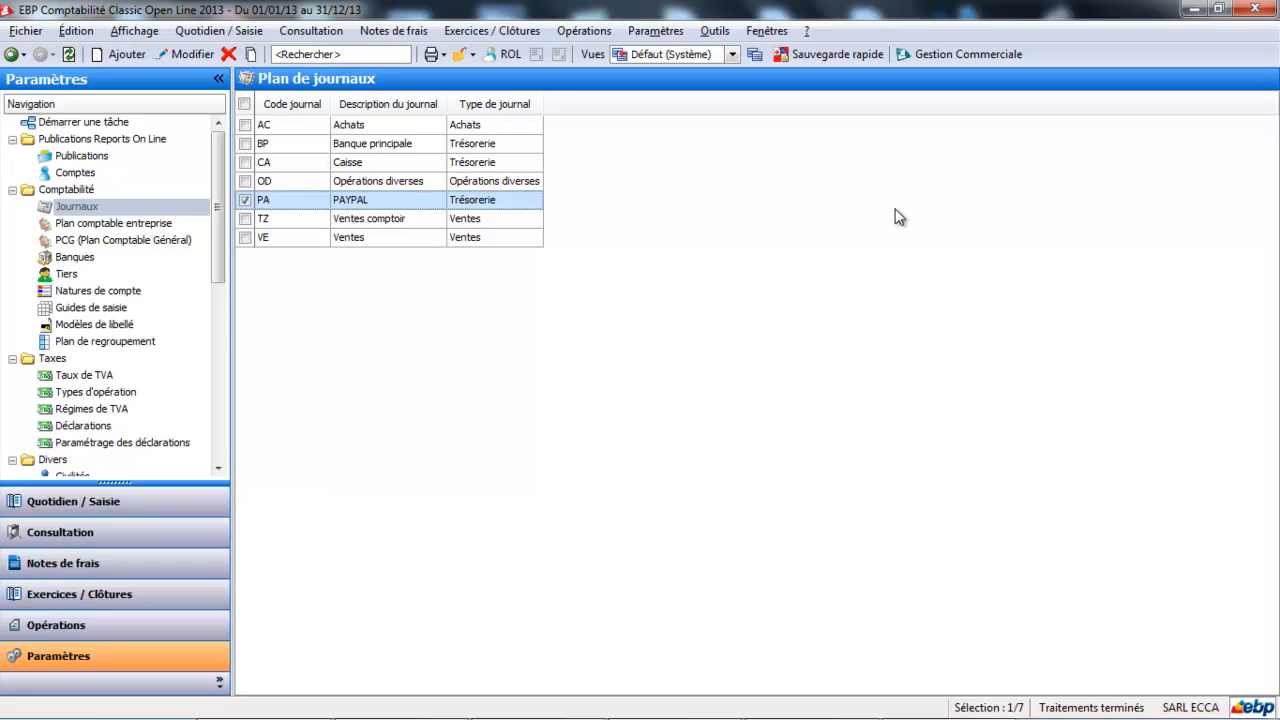
List the entry journals for all months of the fiscal year 01/01/14 to 31/12/14 and refresh the list.
click(184, 514)
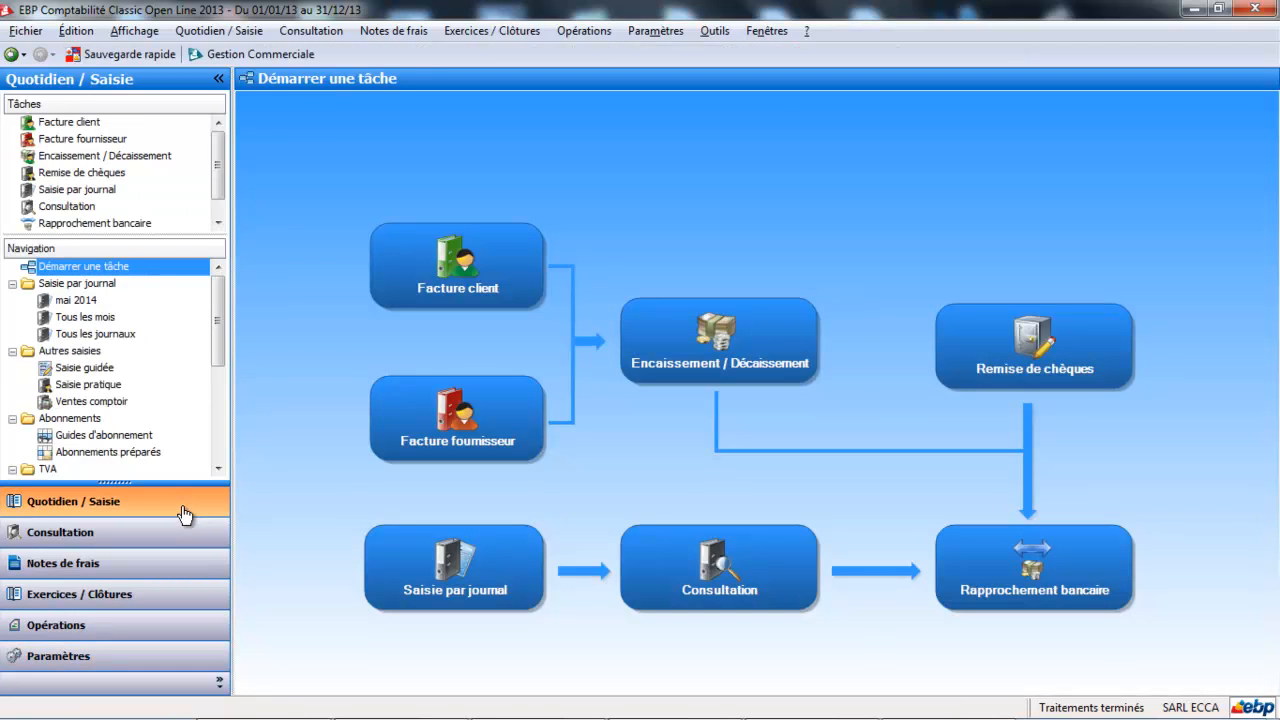
click(89, 302)
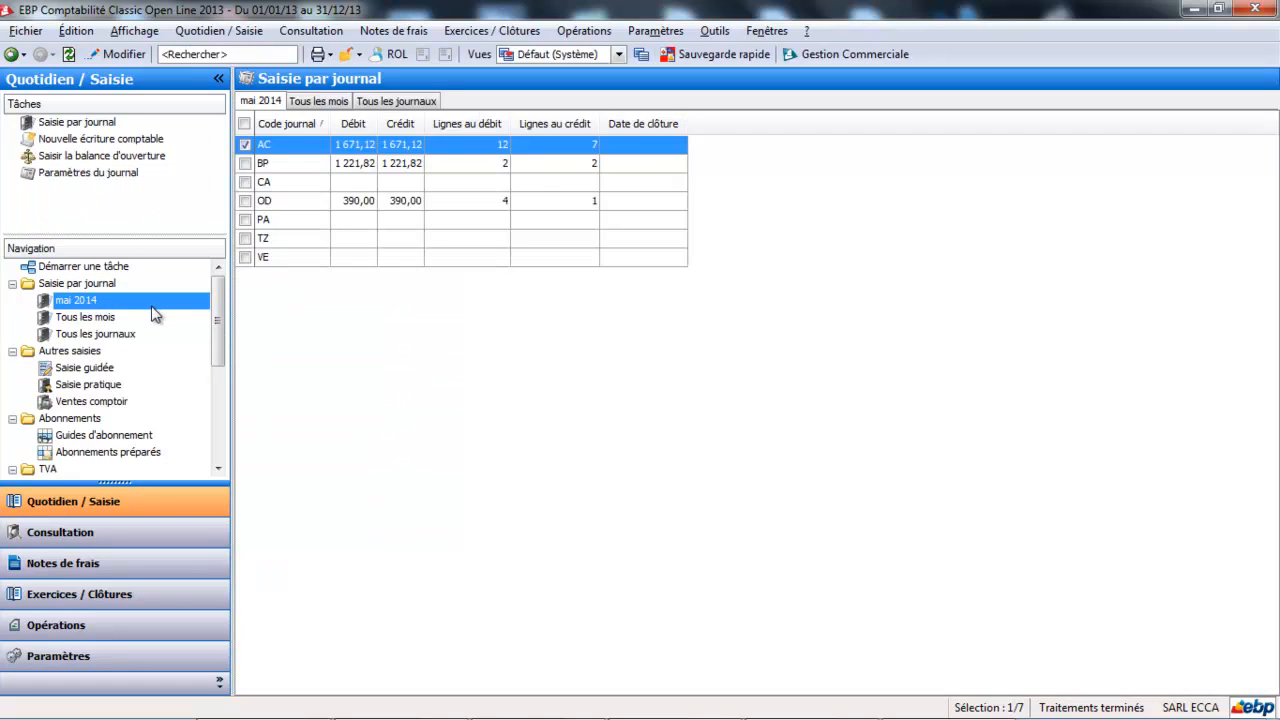
click(322, 101)
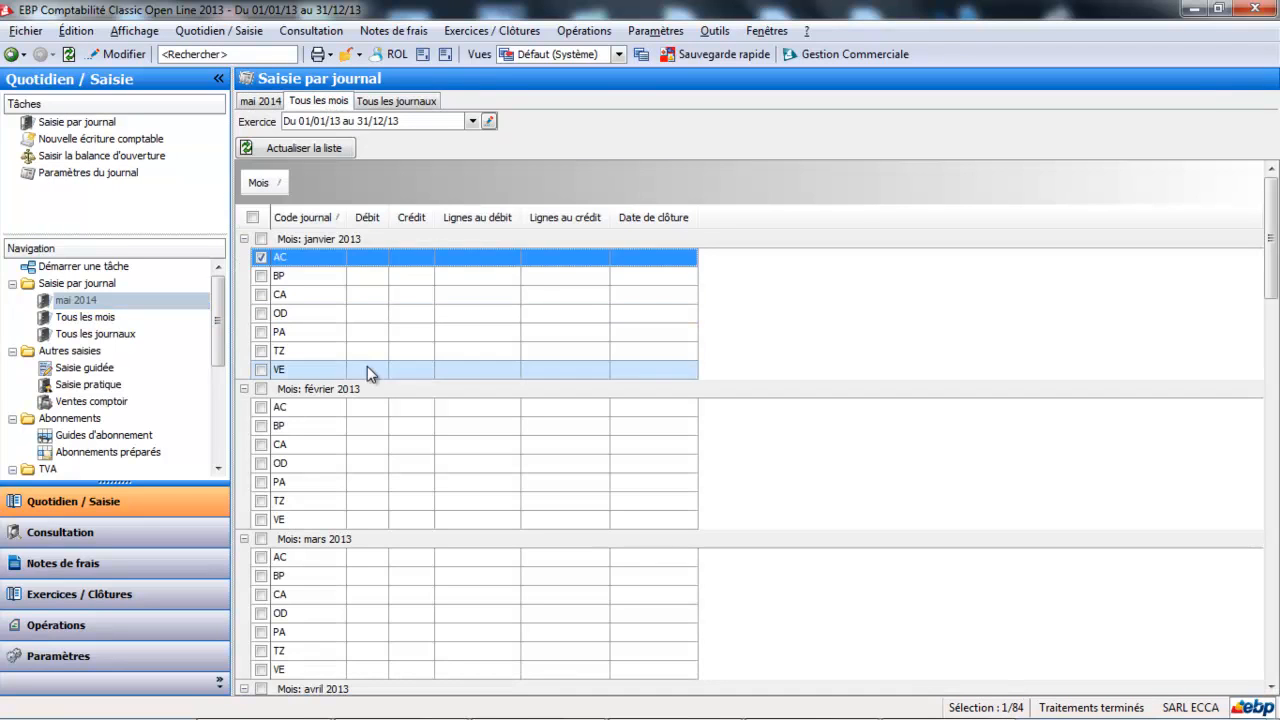
click(476, 121)
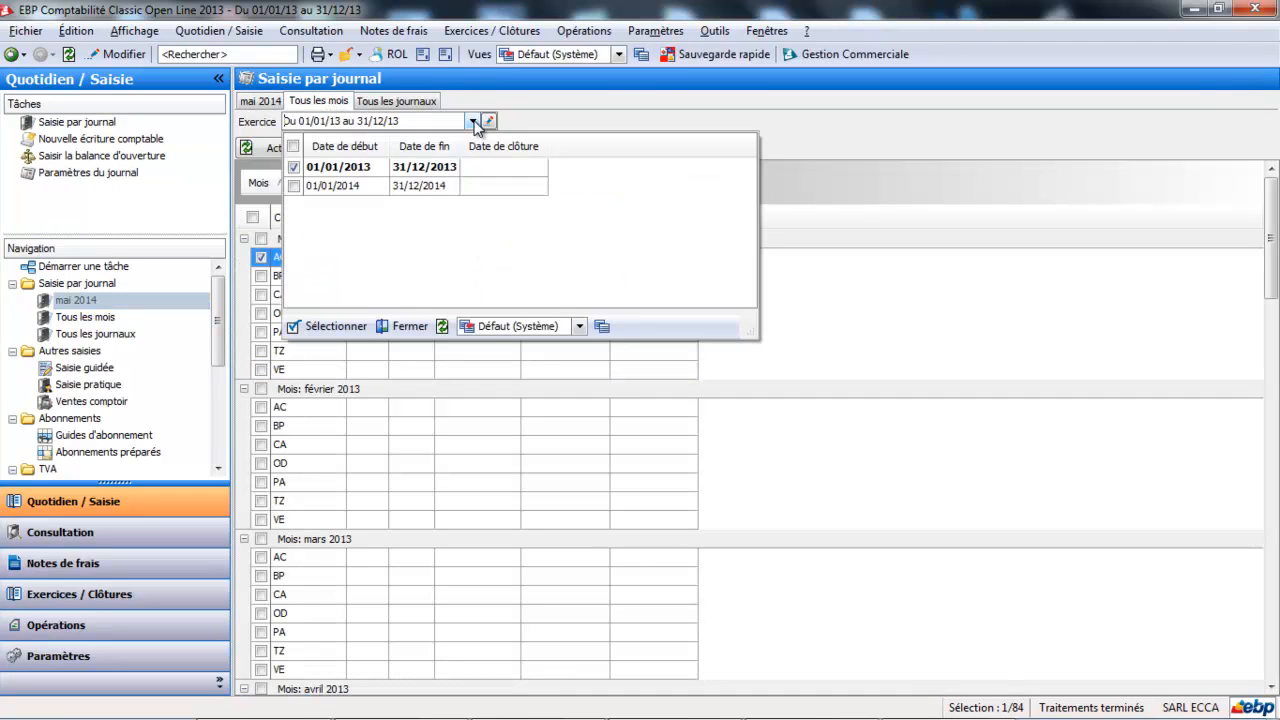
click(430, 194)
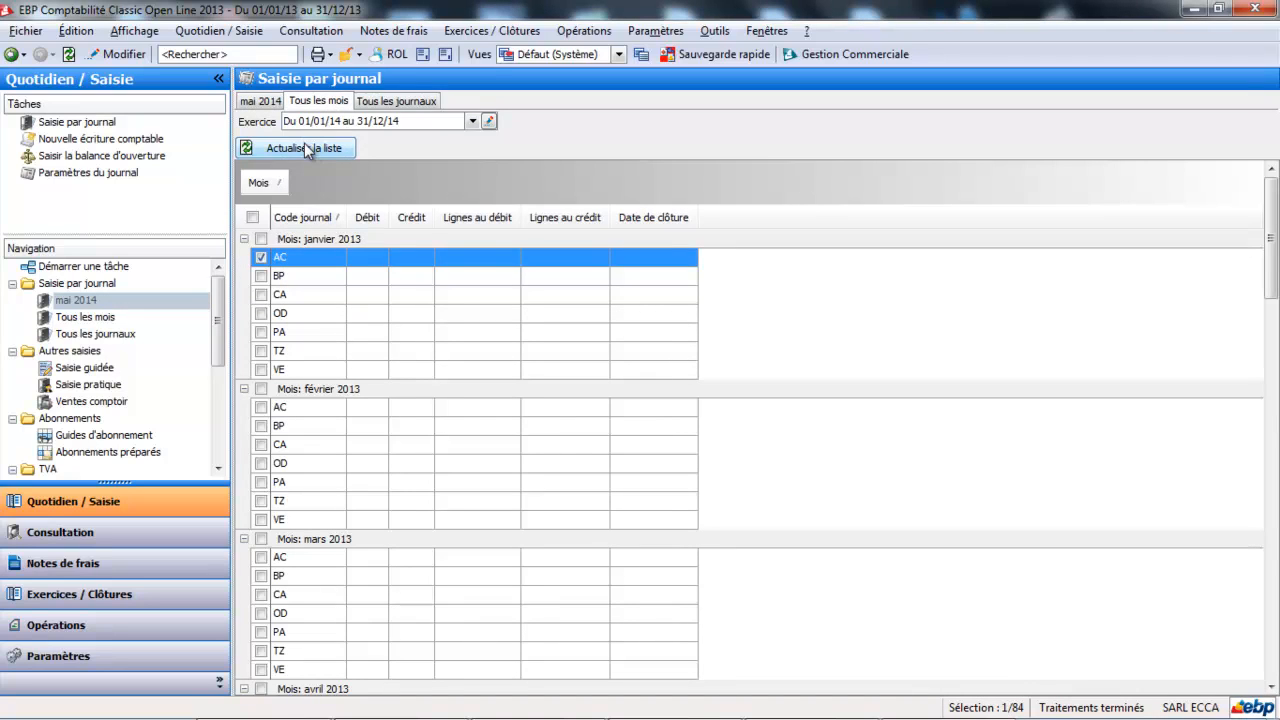
click(305, 146)
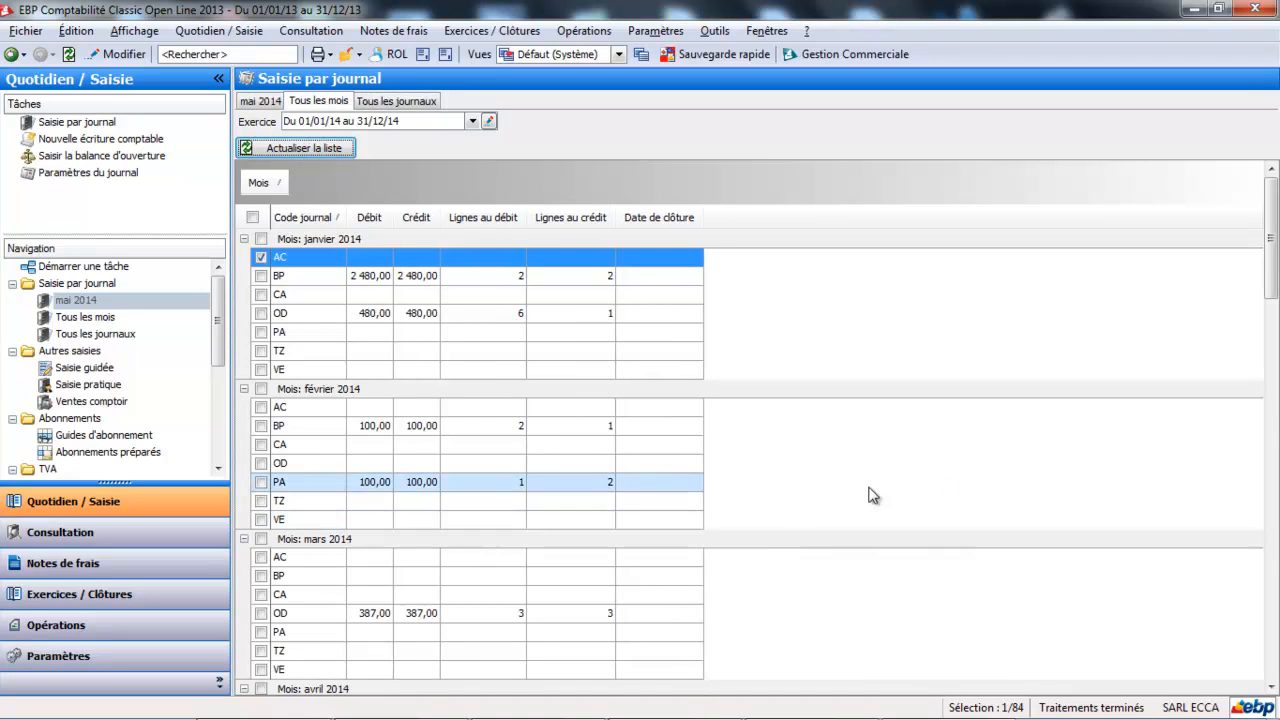
In the March 2014 AC journal, enter a line on account 6232 "Frais insertion EBAY" with a debit of 1,50.
click(460, 557)
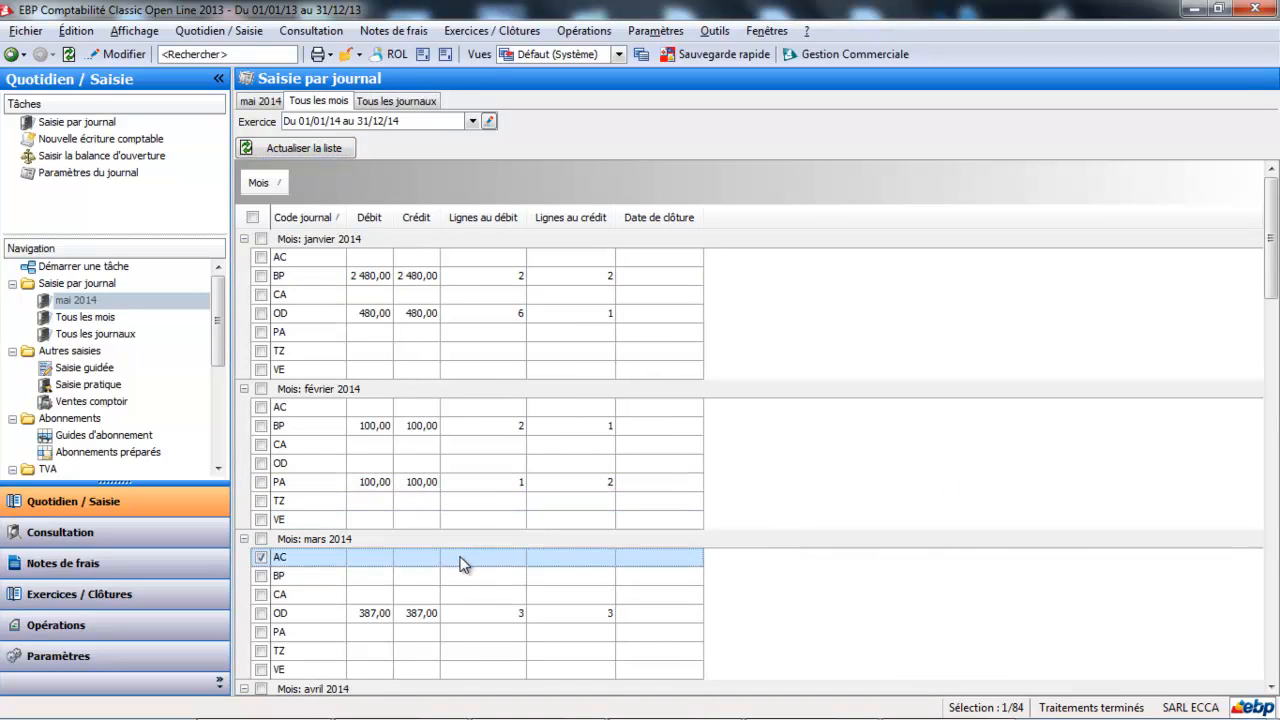
double_click(461, 560)
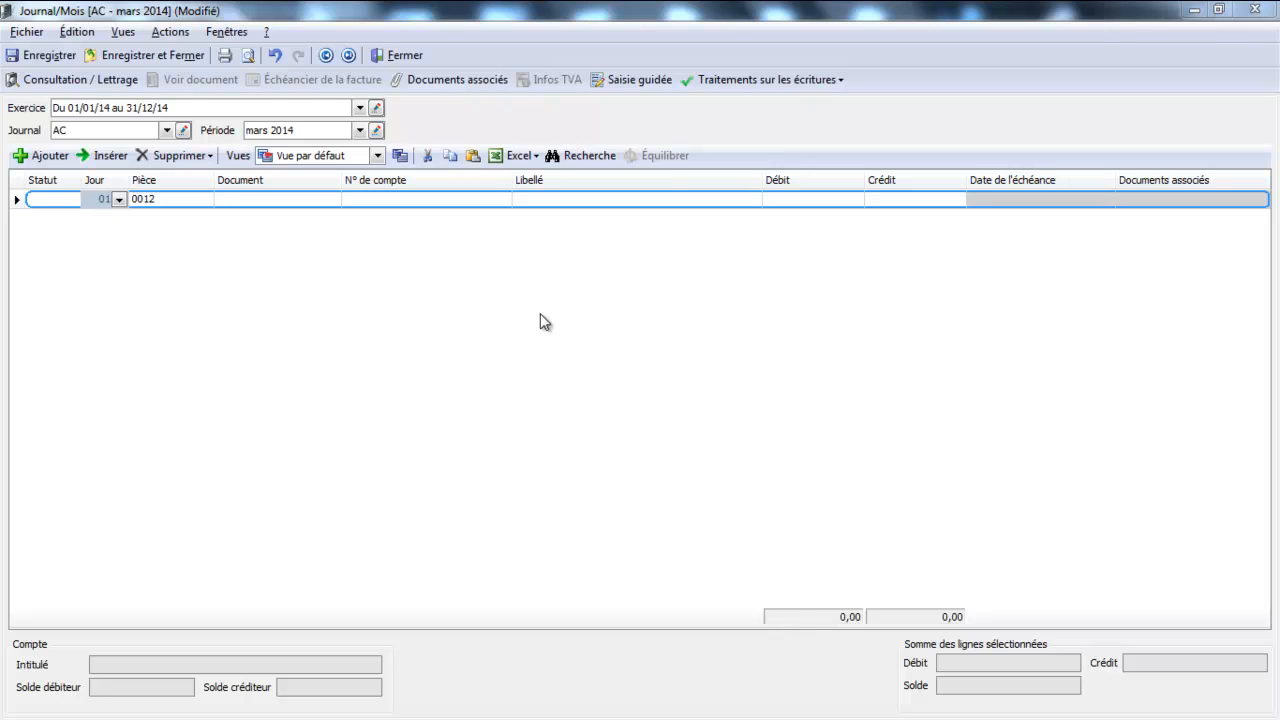
click(398, 200)
click(397, 204)
text(623)
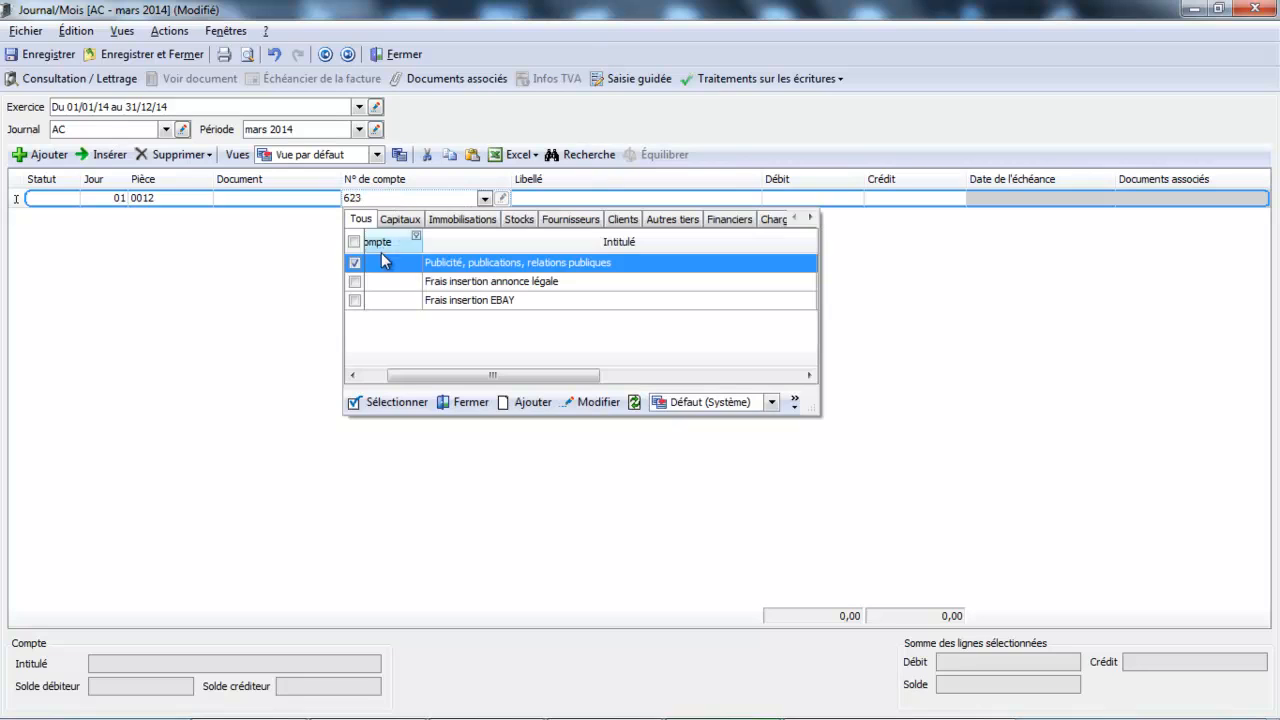
double_click(425, 300)
key(Tab)
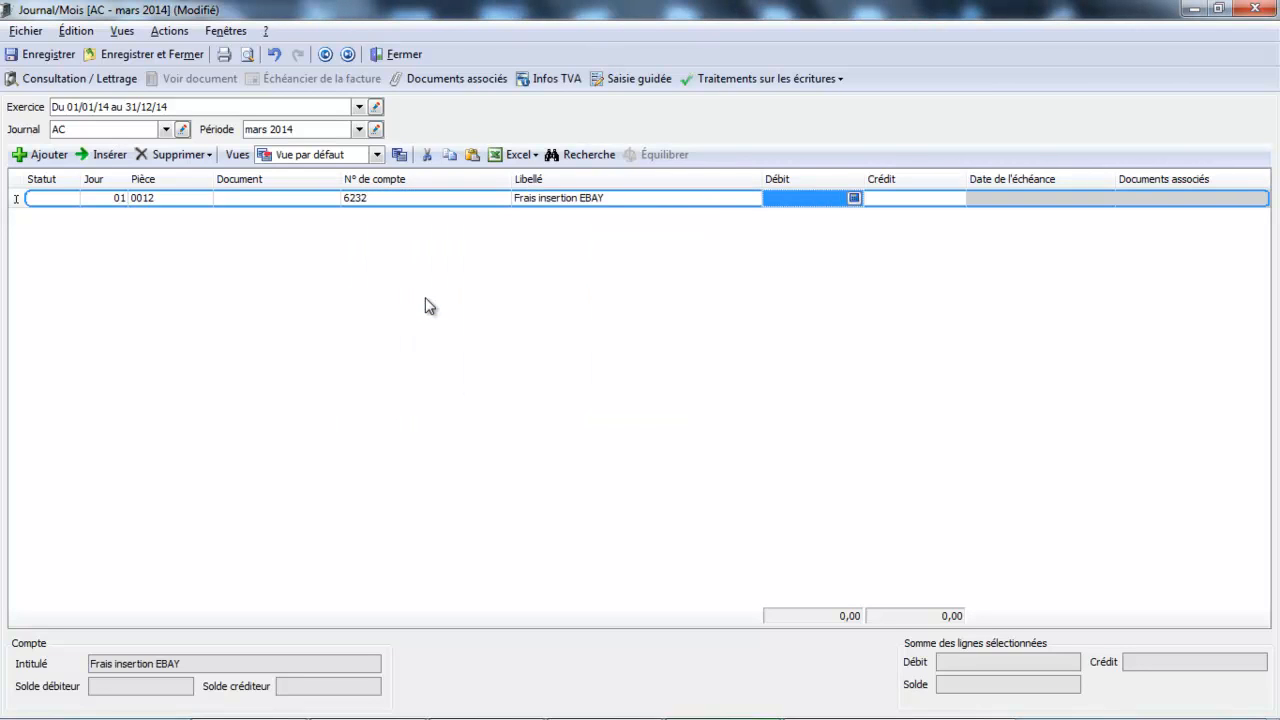
text(1,5)
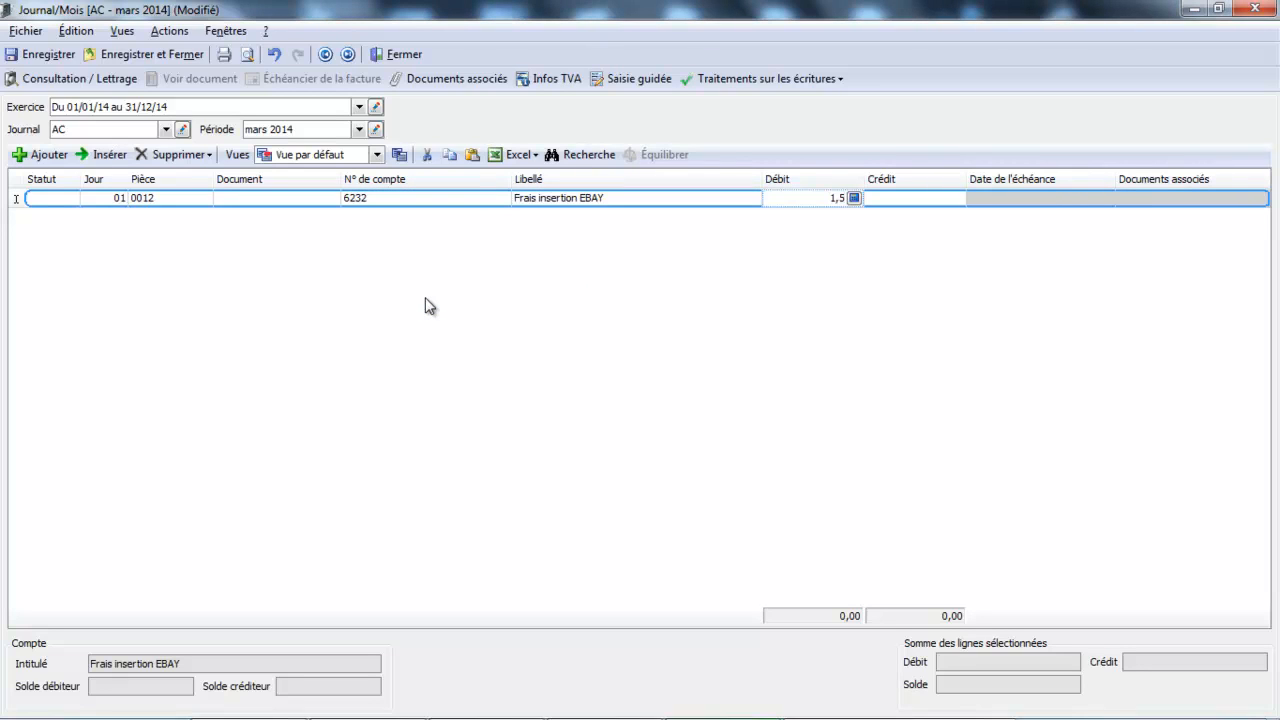
key(Return)
Add a second line on the intra-community deductible VAT account 445662 with a debit of 0,50.
key(Tab)
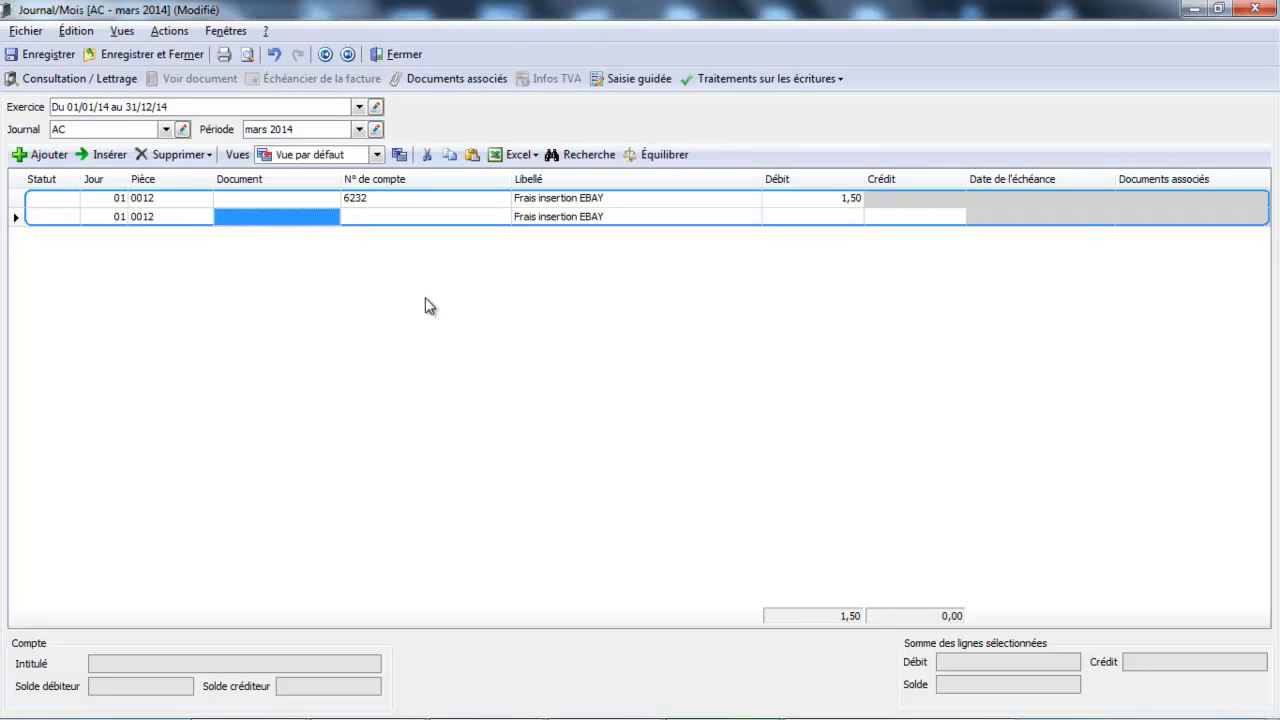
key(Tab)
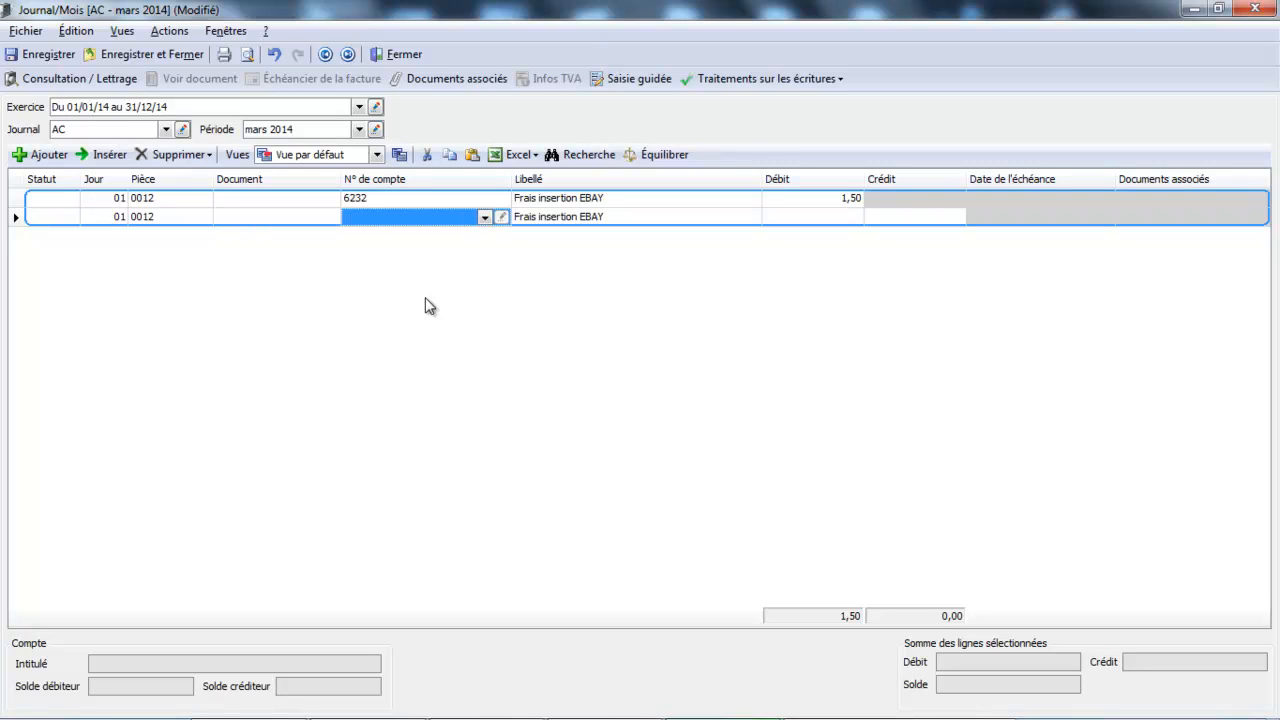
text(44566)
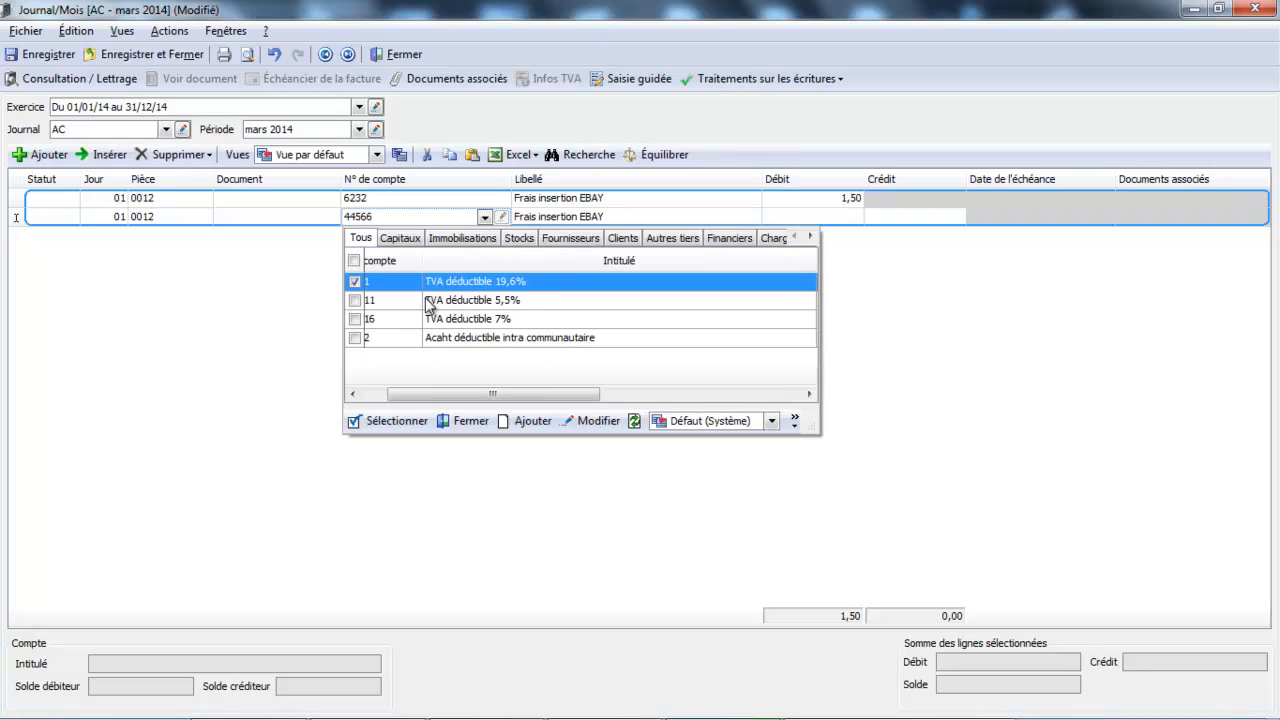
text(2)
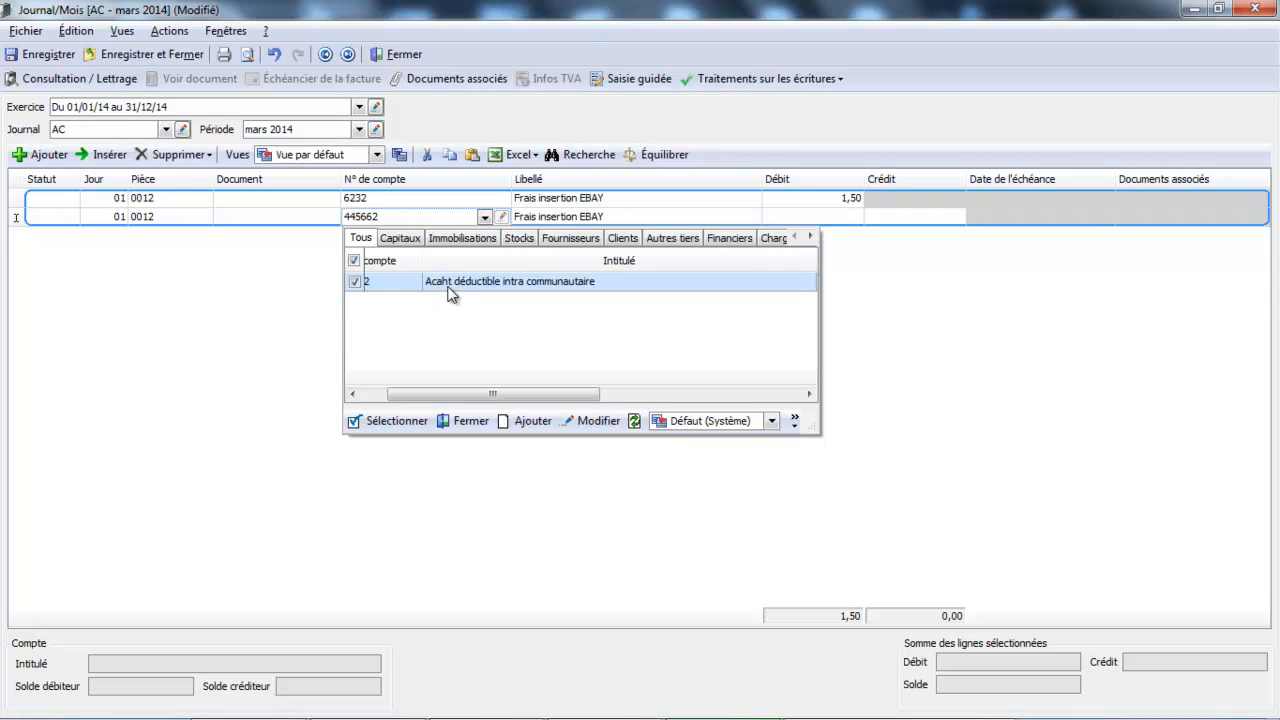
key(Return)
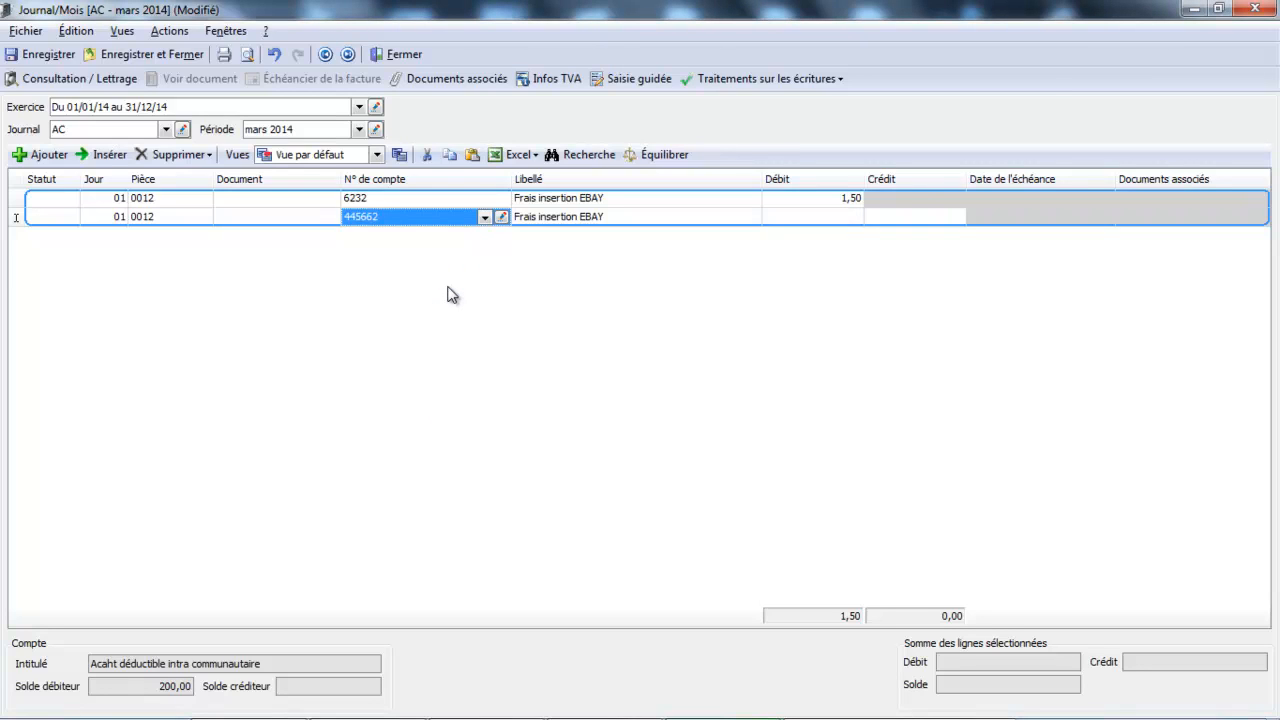
key(Tab)
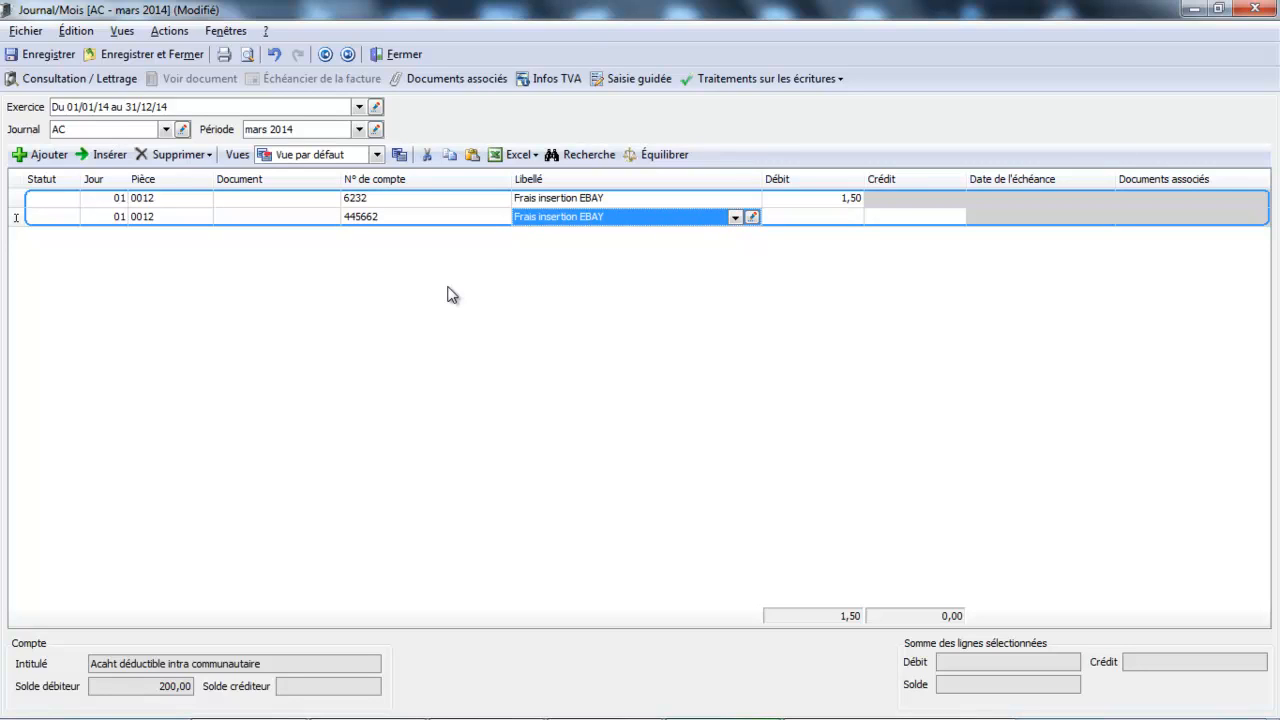
key(Tab)
text(0,5)
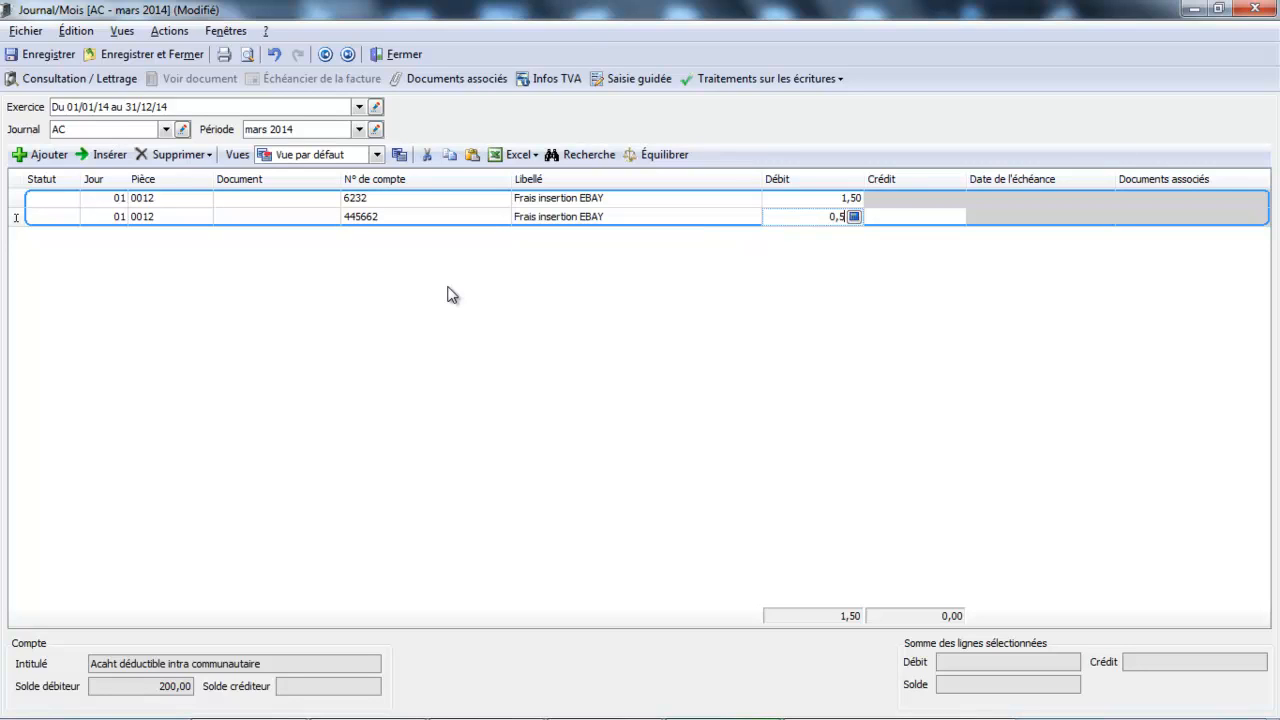
key(Return)
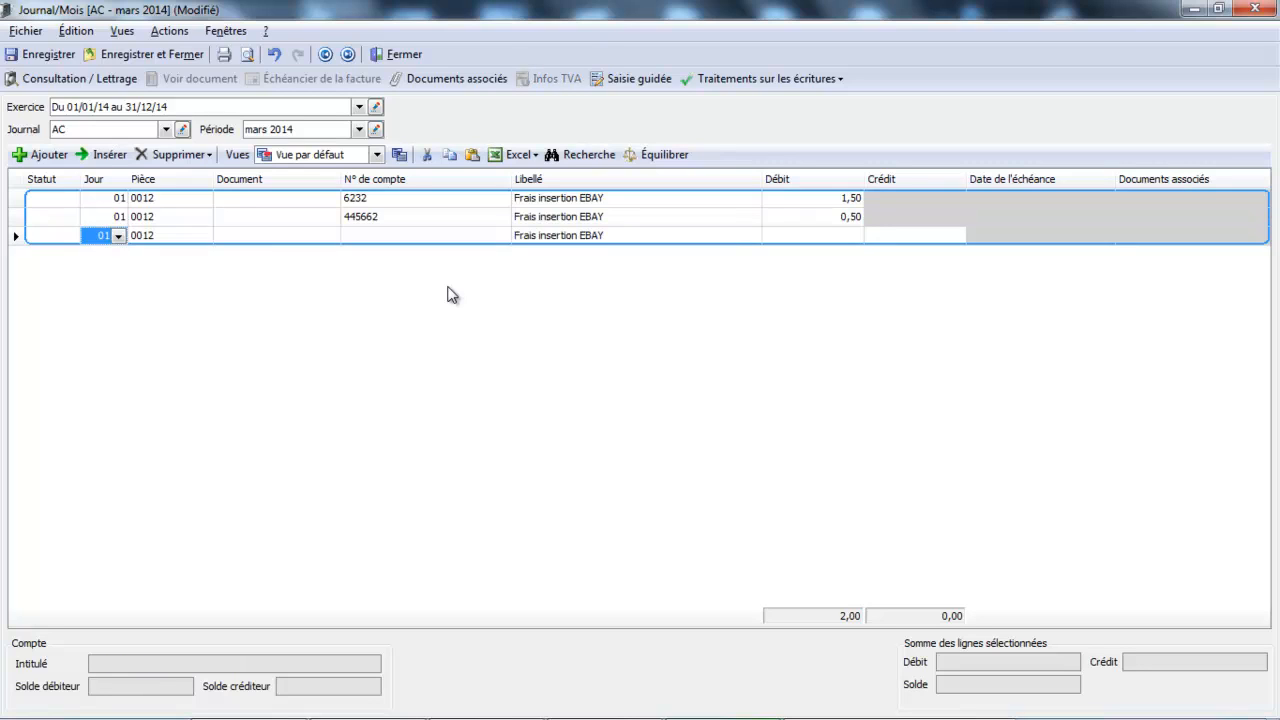
Add a third line on the intra-community VAT due account 4452 with a credit of 0,50.
key(Tab)
key(Tab)
key(Tab)
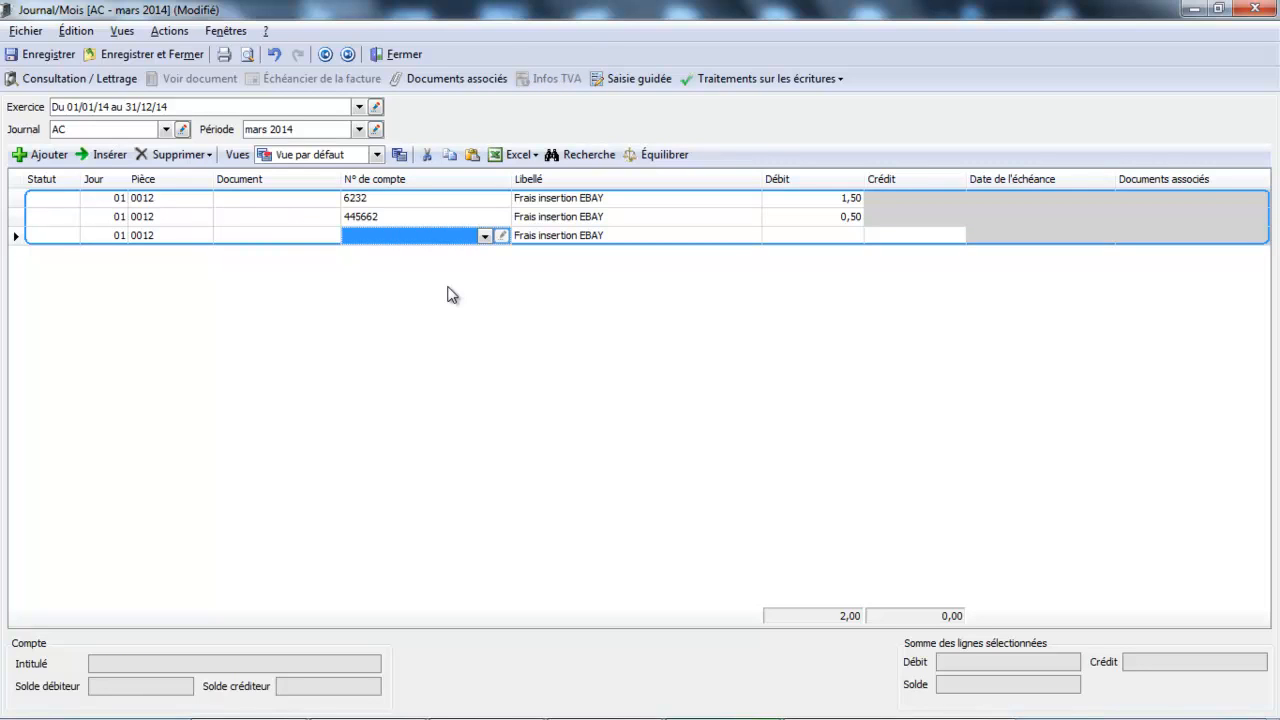
text(4452)
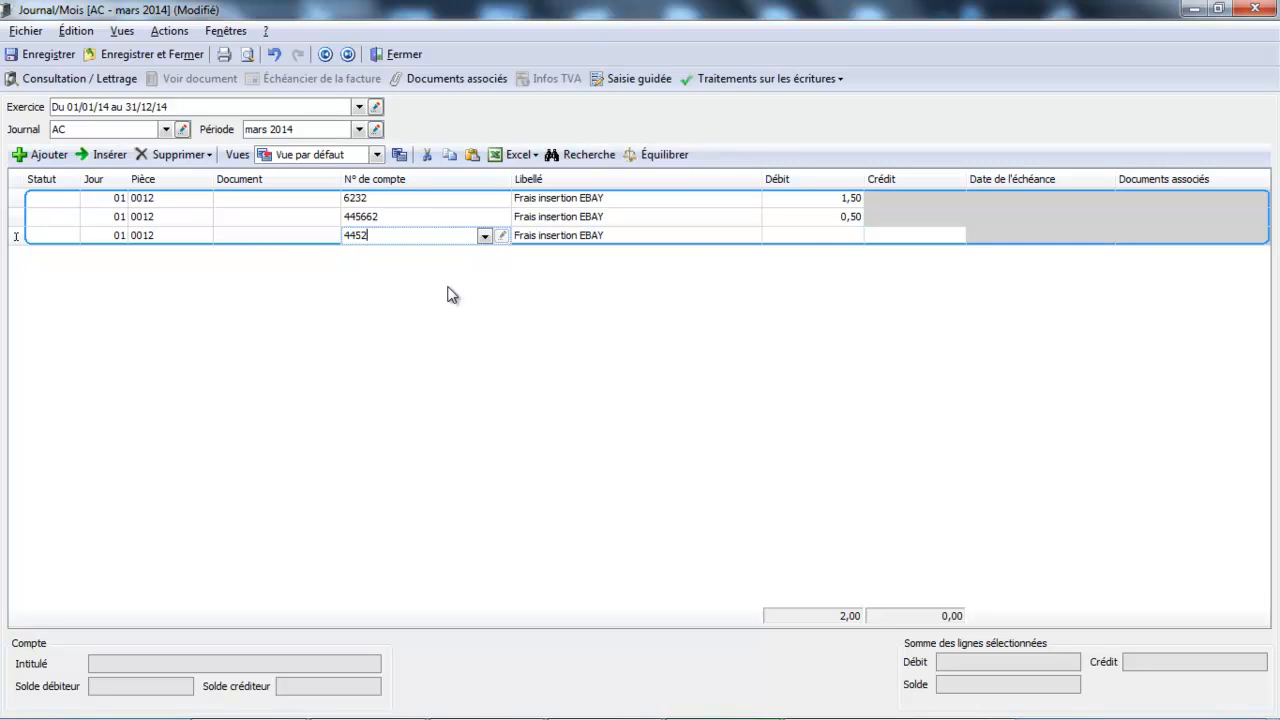
key(Return)
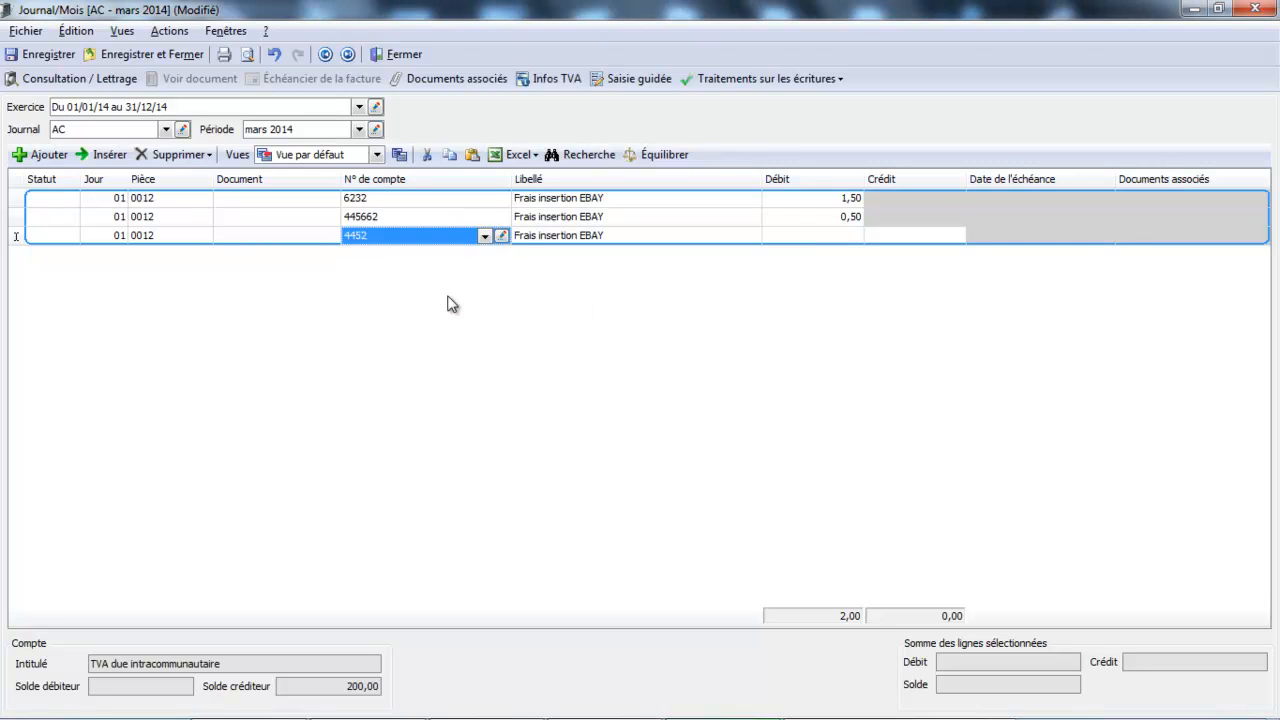
key(Tab)
key(Tab)
key(Tab)
text(0,50)
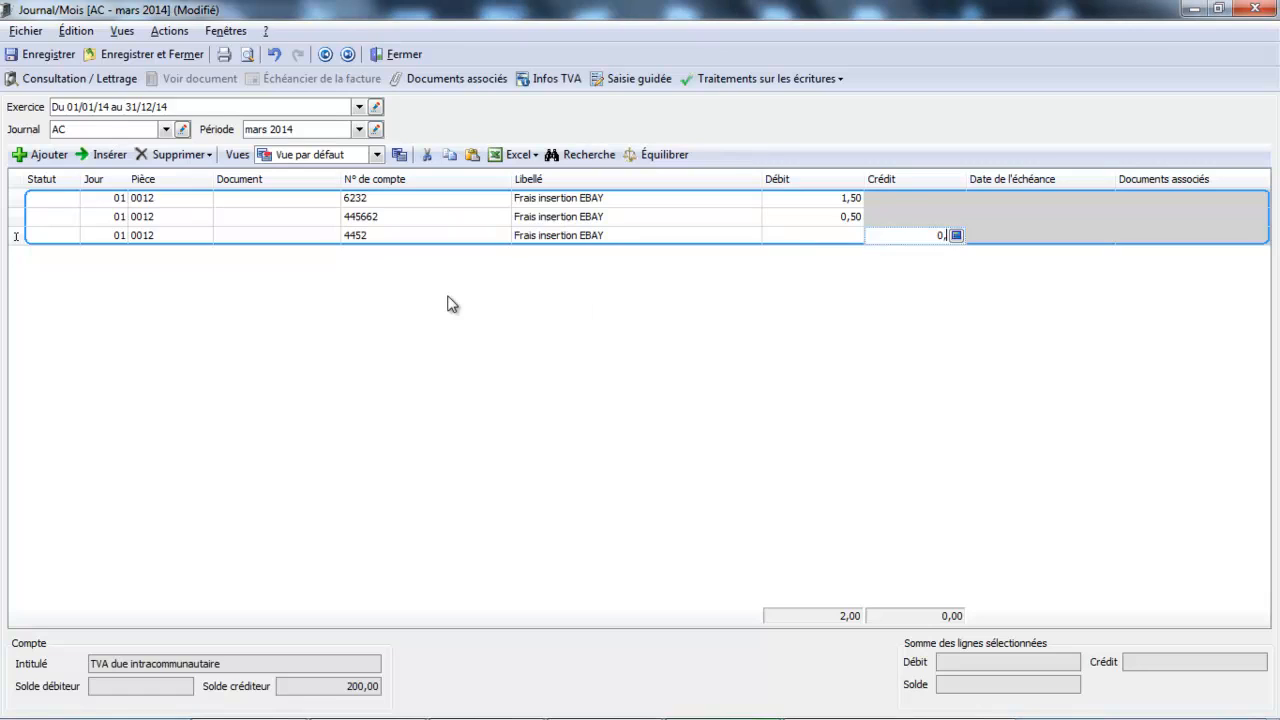
key(Return)
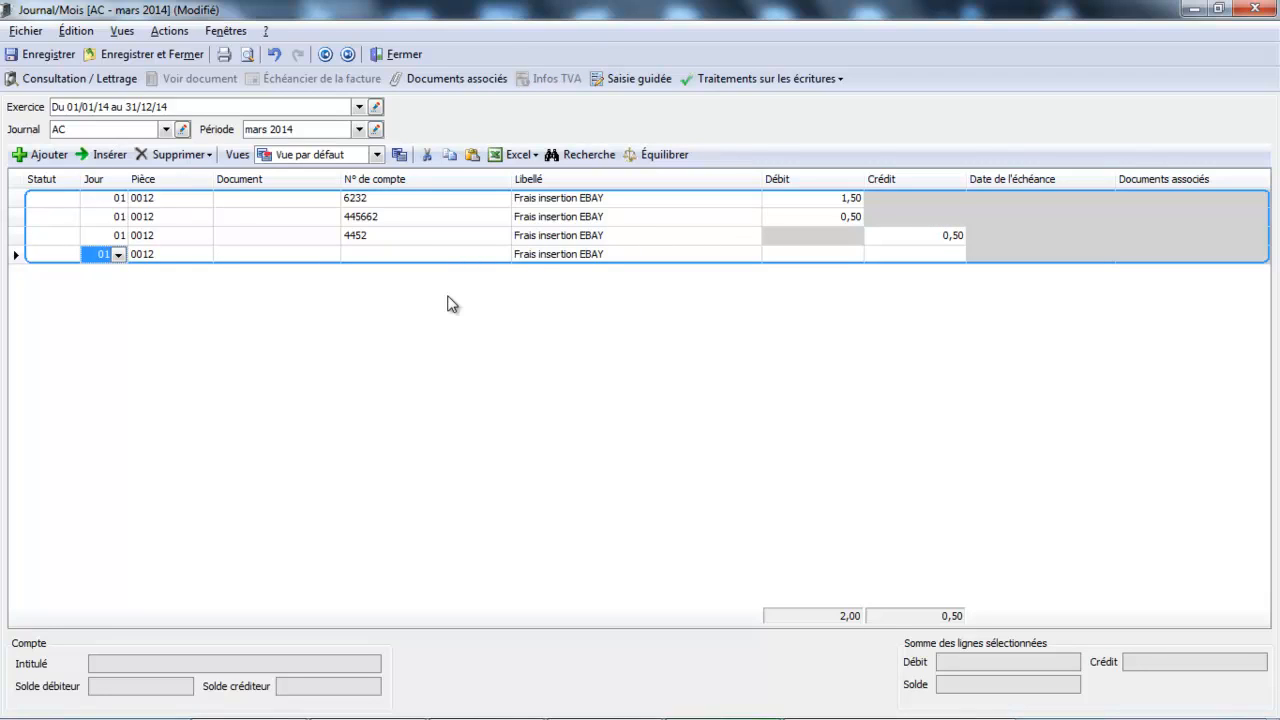
Add the supplier line on account 401EBAY with a credit of 1,50, then save and close the journal.
key(Tab)
key(Tab)
key(Tab)
text(40)
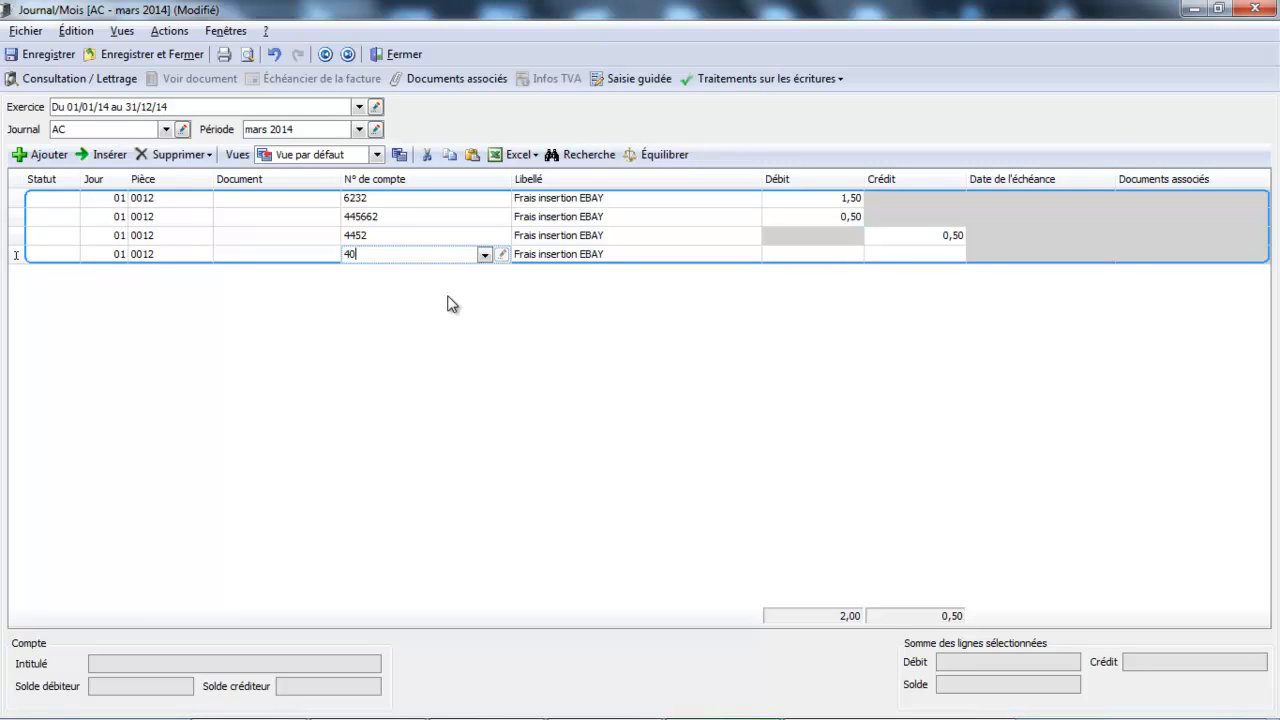
text(1)
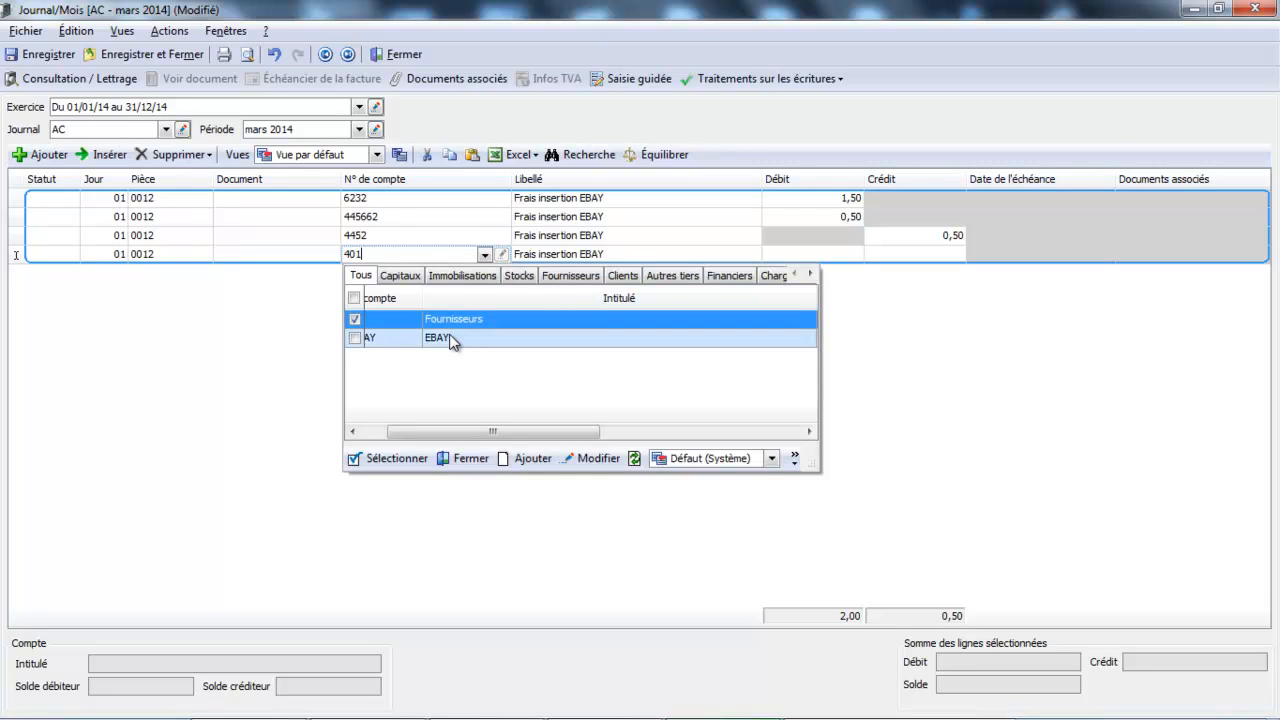
double_click(450, 339)
key(Tab)
key(Tab)
key(Tab)
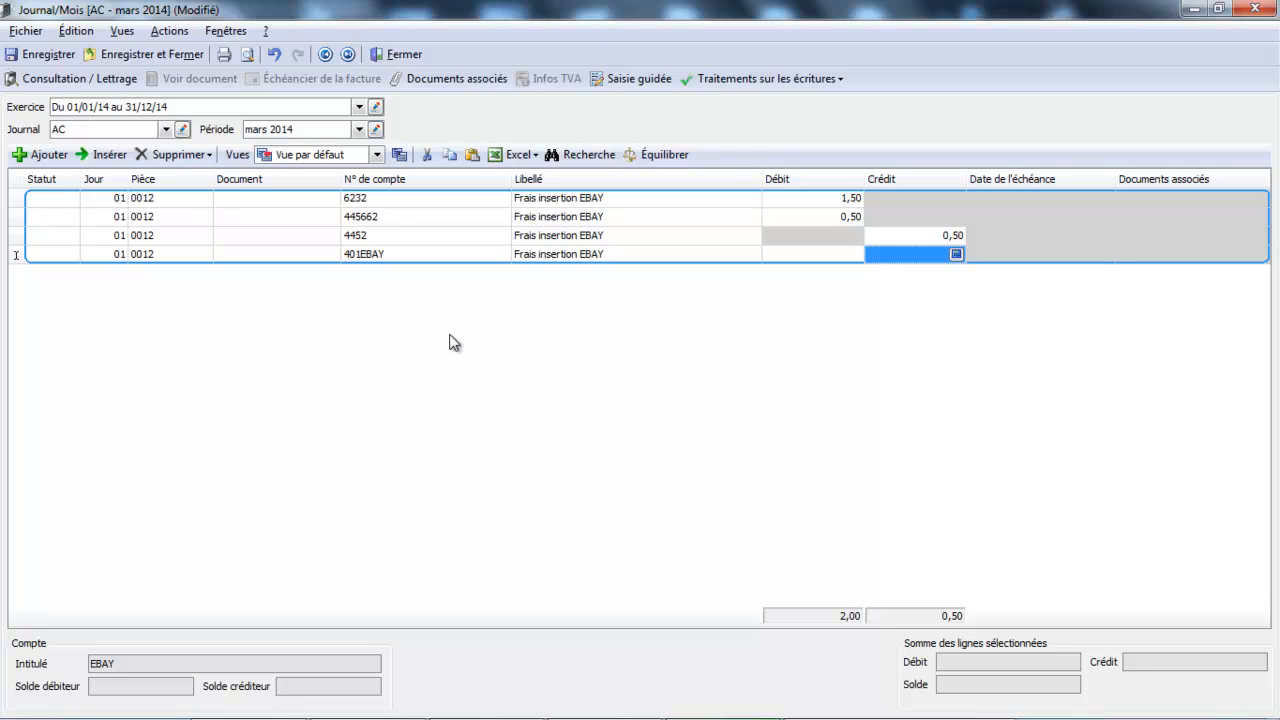
text(1,5)
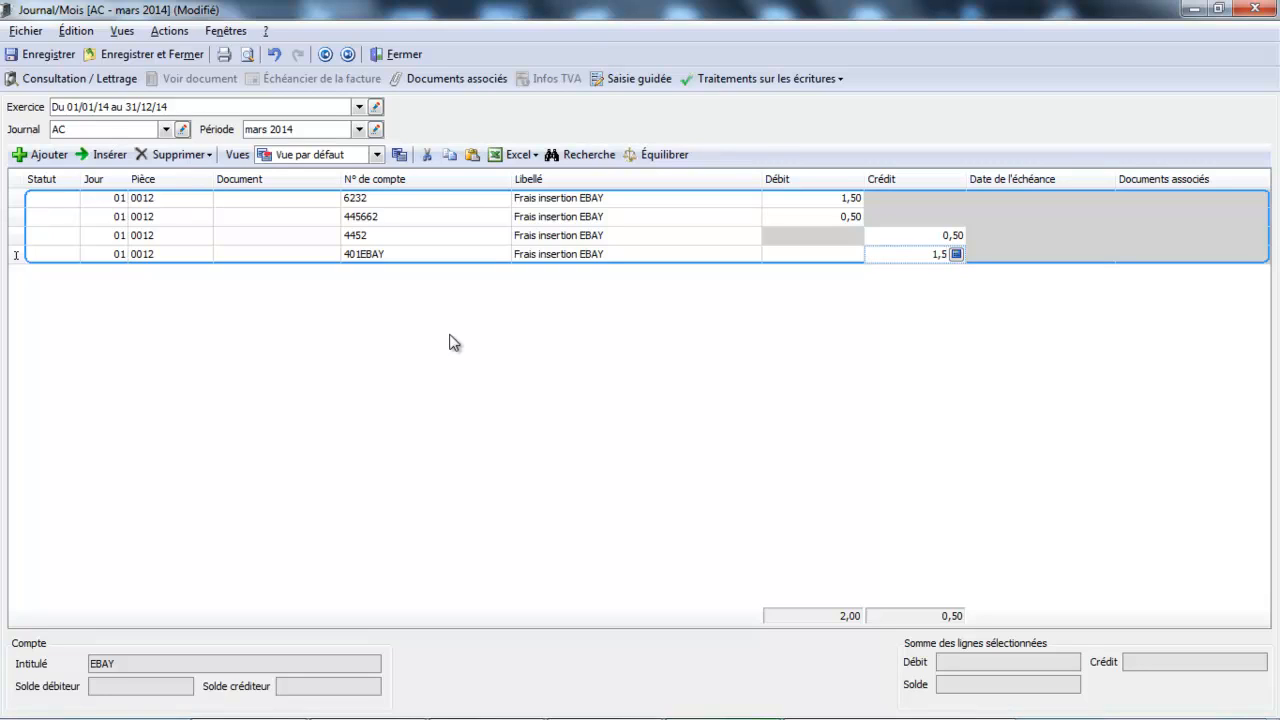
key(Tab)
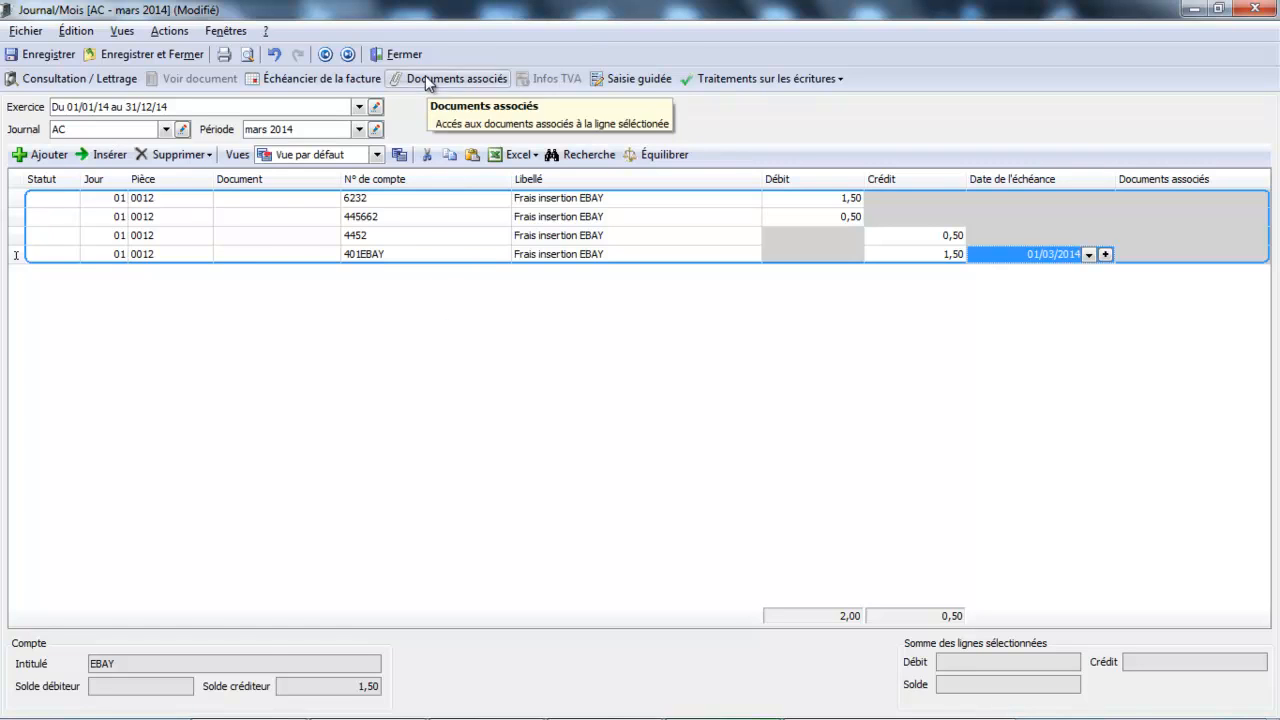
click(175, 54)
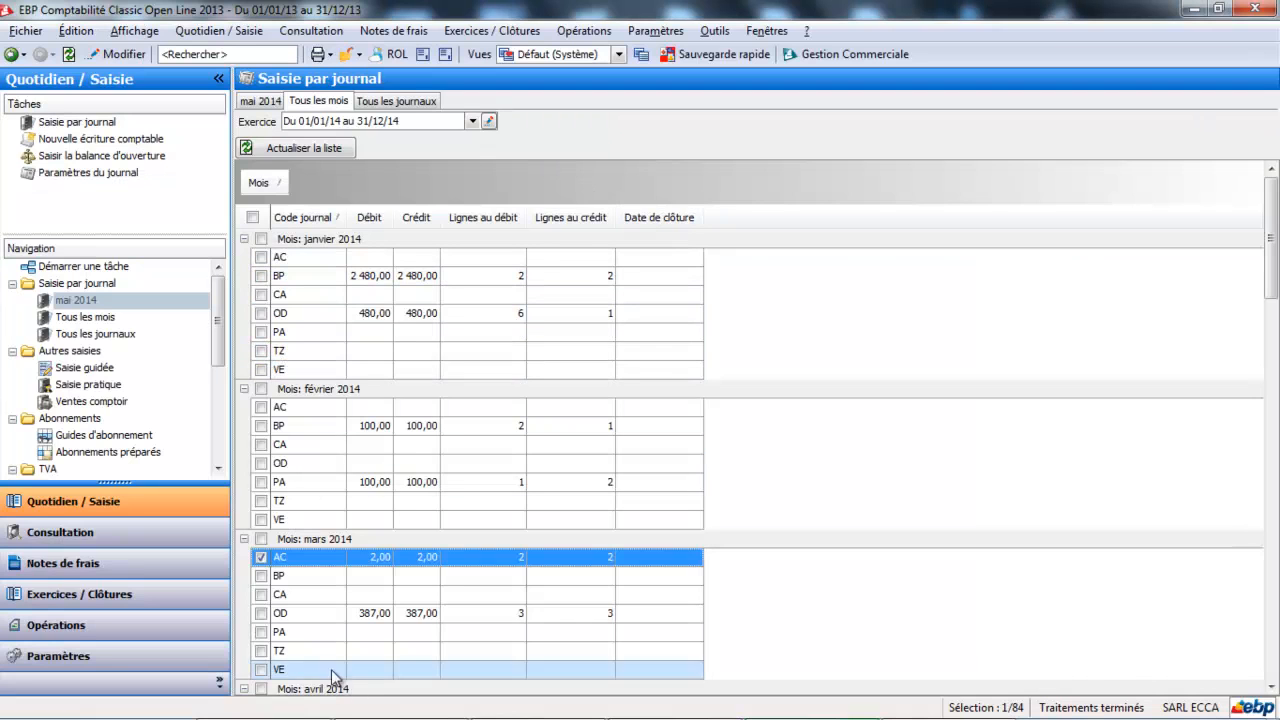
In the March 2014 PA journal, enter a line on account 5125 "Paypal" with a debit of 100,00.
double_click(316, 632)
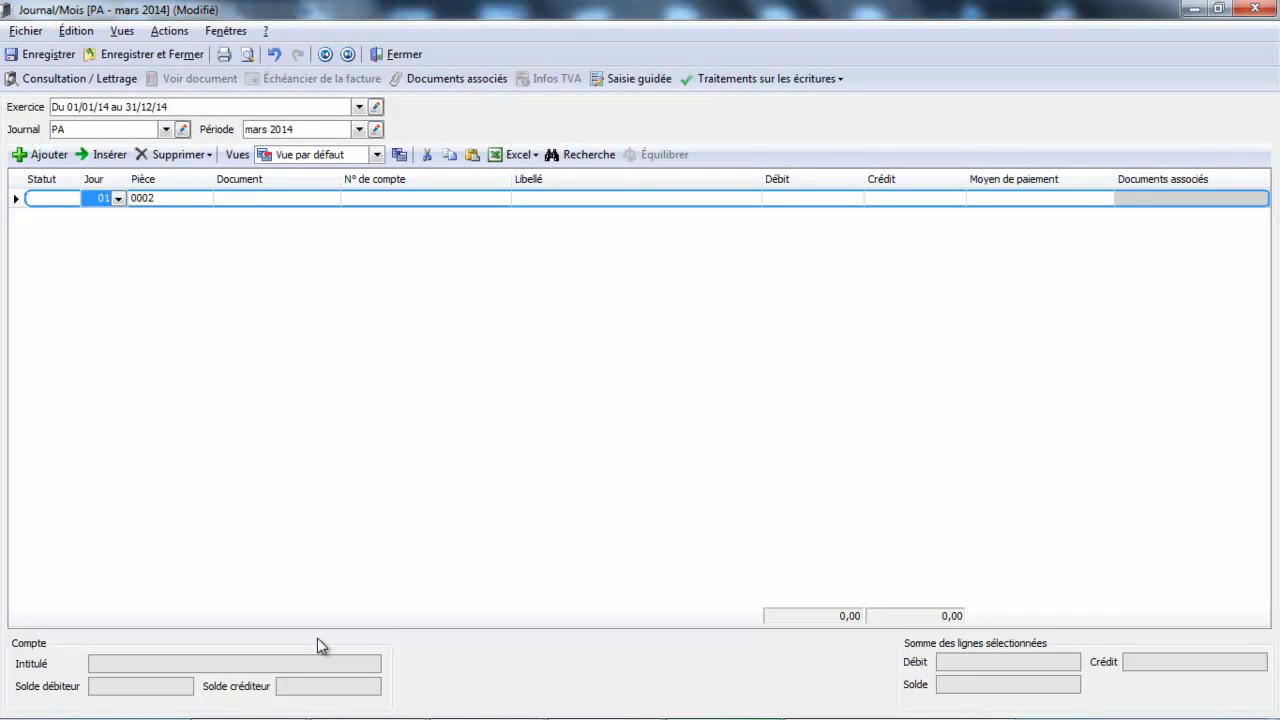
key(Tab)
key(Tab)
key(Tab)
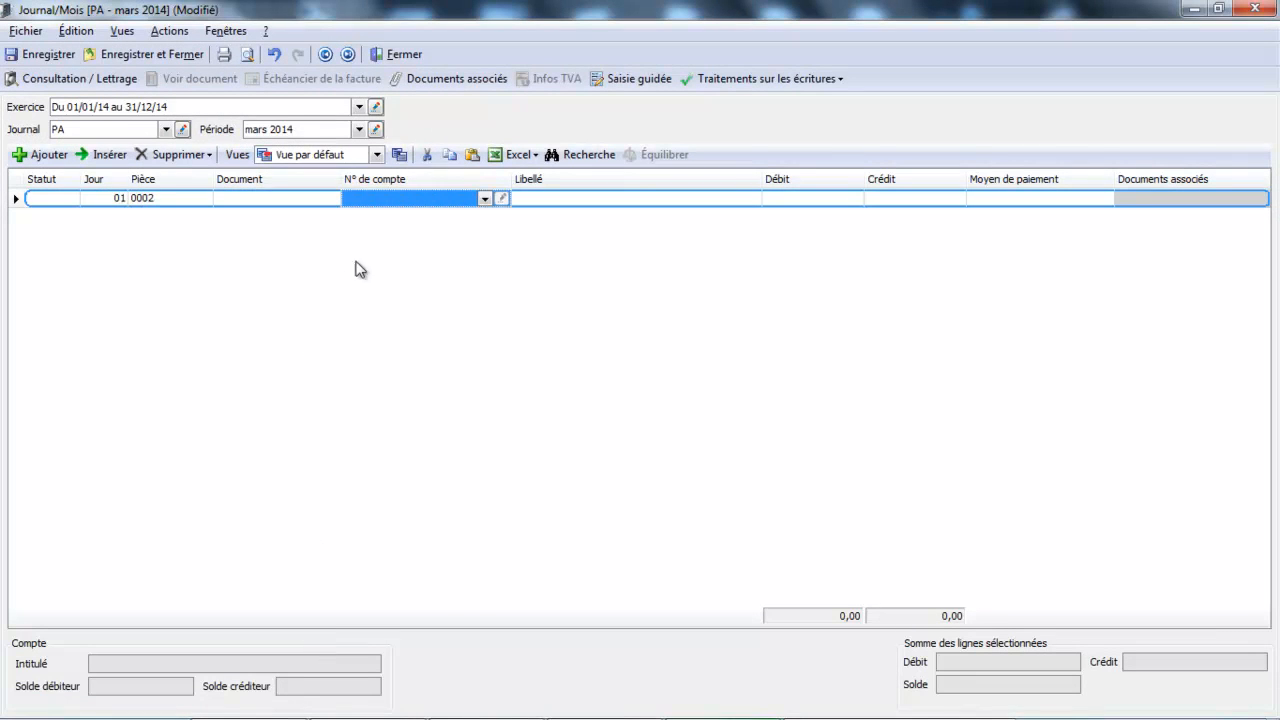
click(438, 199)
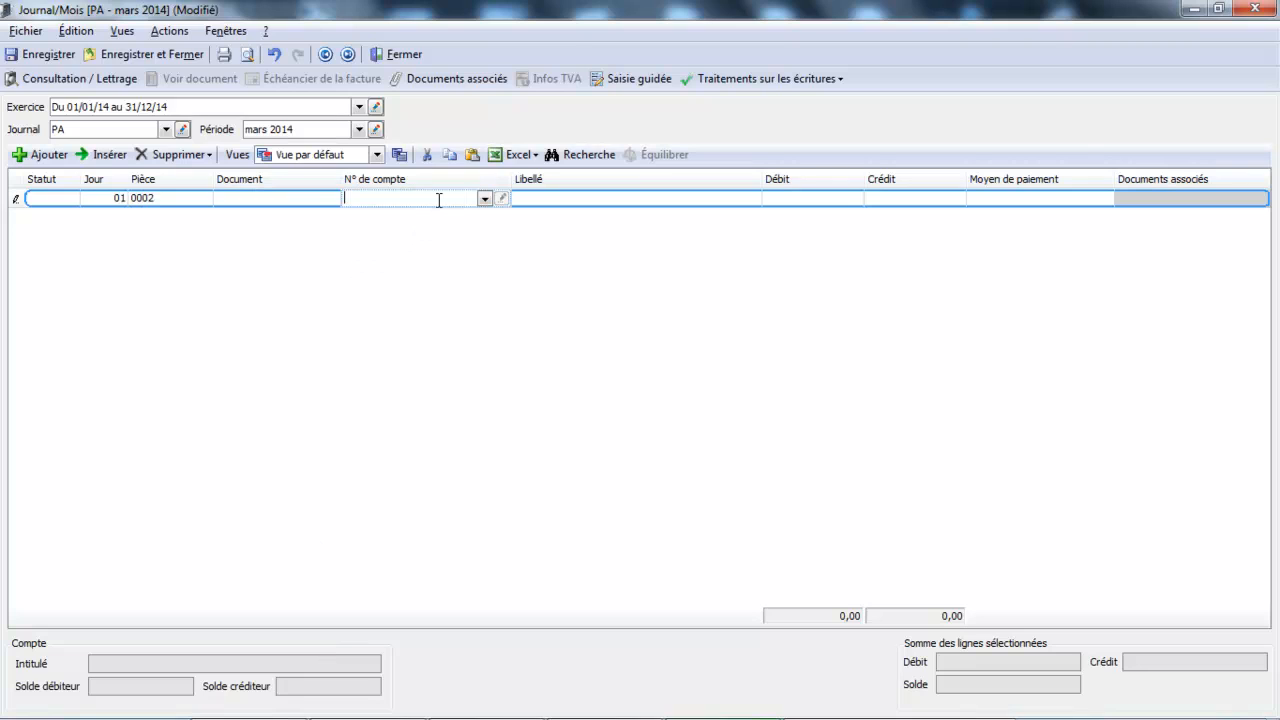
text(512)
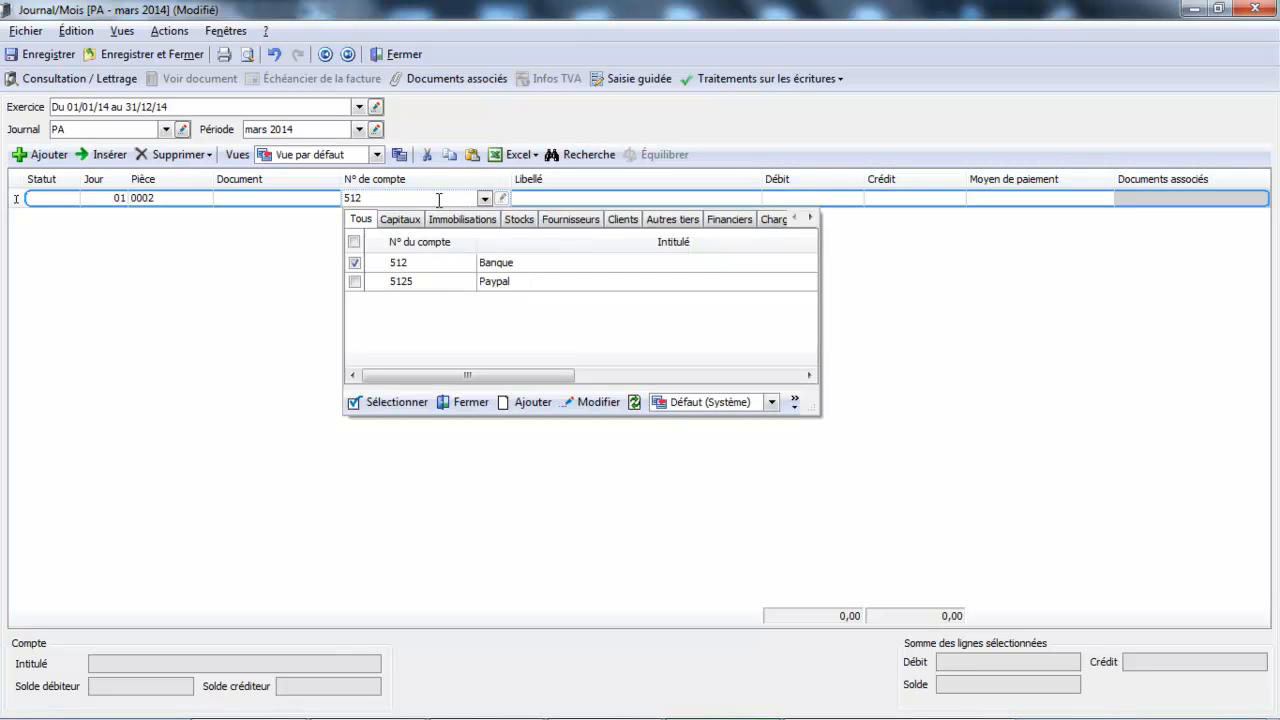
double_click(464, 285)
key(Tab)
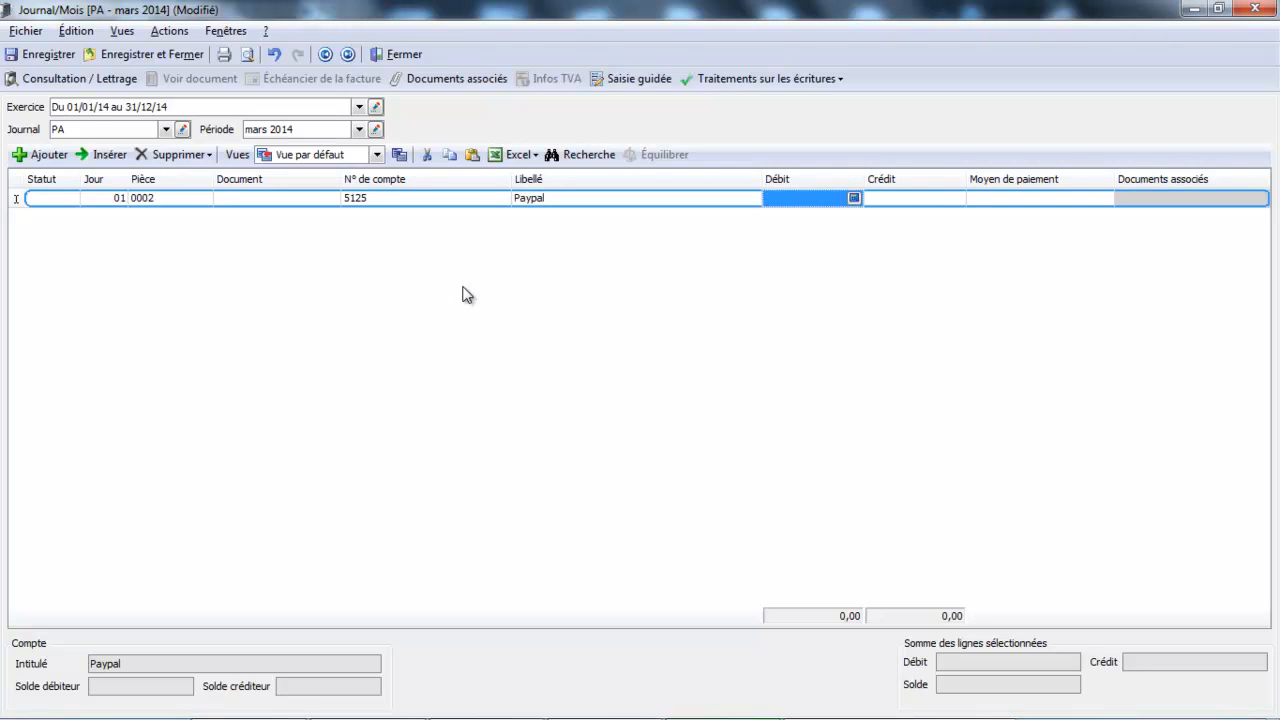
text(100)
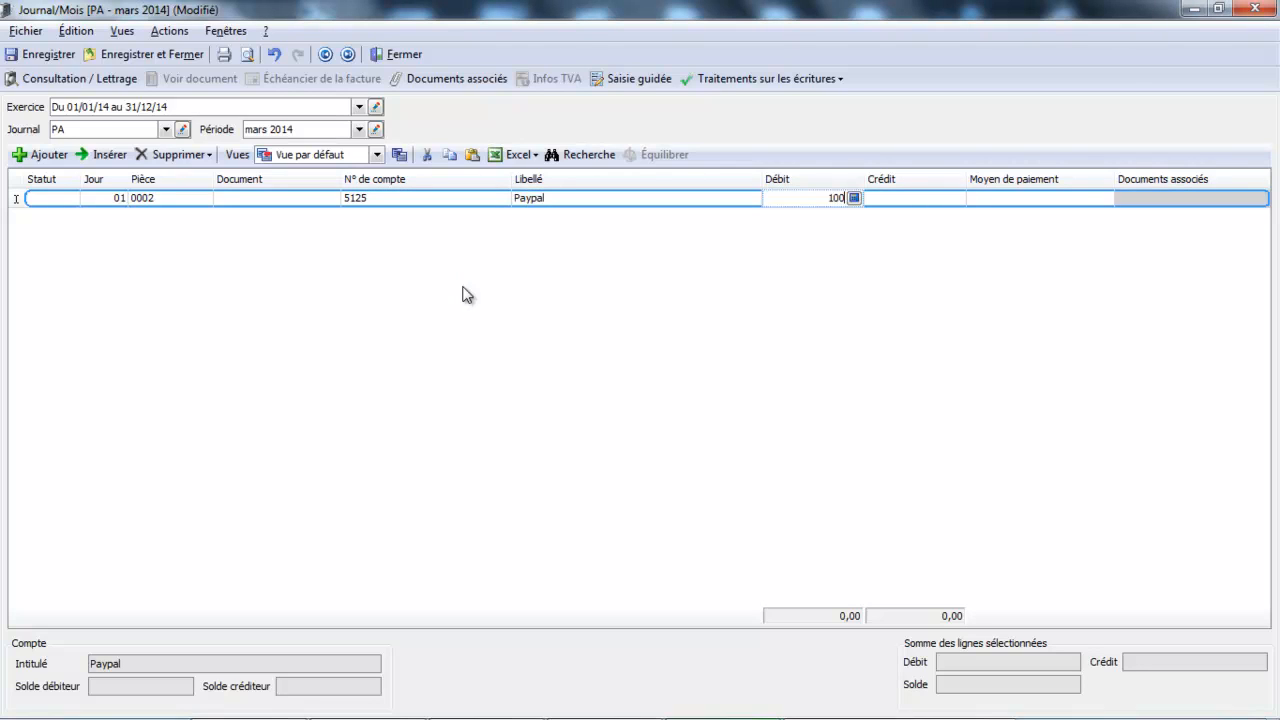
key(Return)
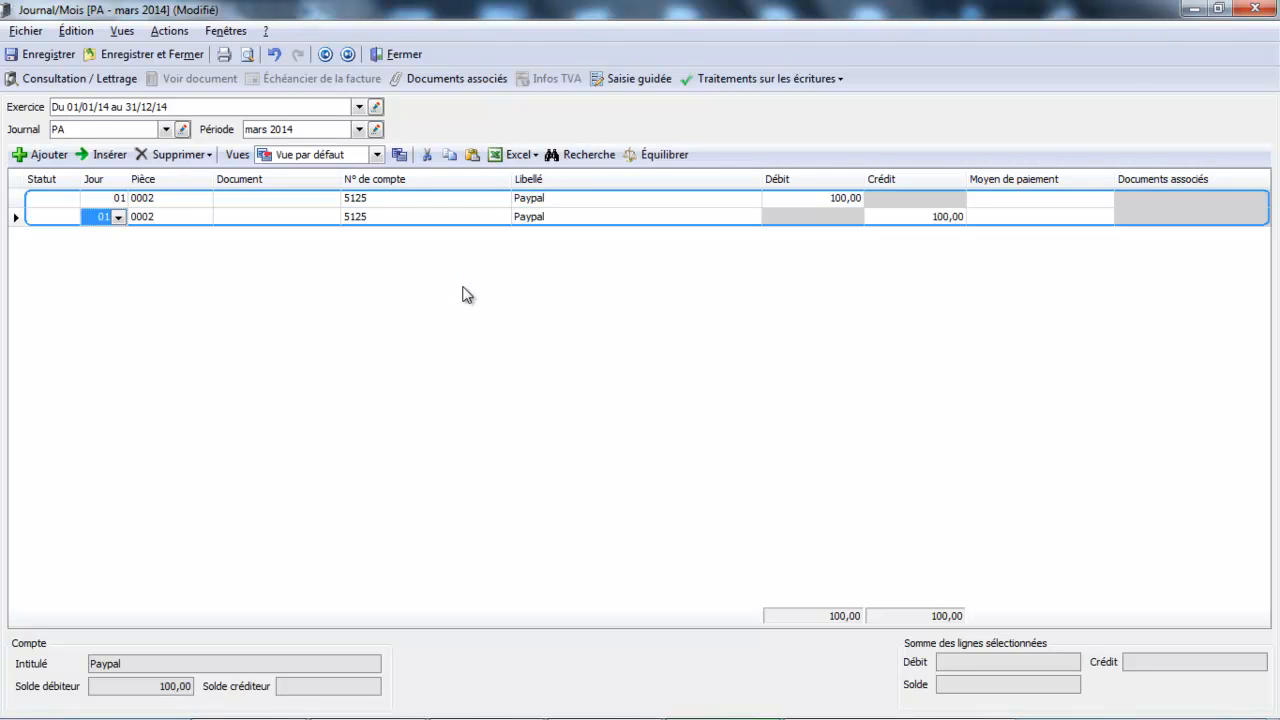
Assign the second line to sales account 707 "Ventes de marchandises cee" with a credit of 90,00.
key(Tab)
key(Tab)
key(Tab)
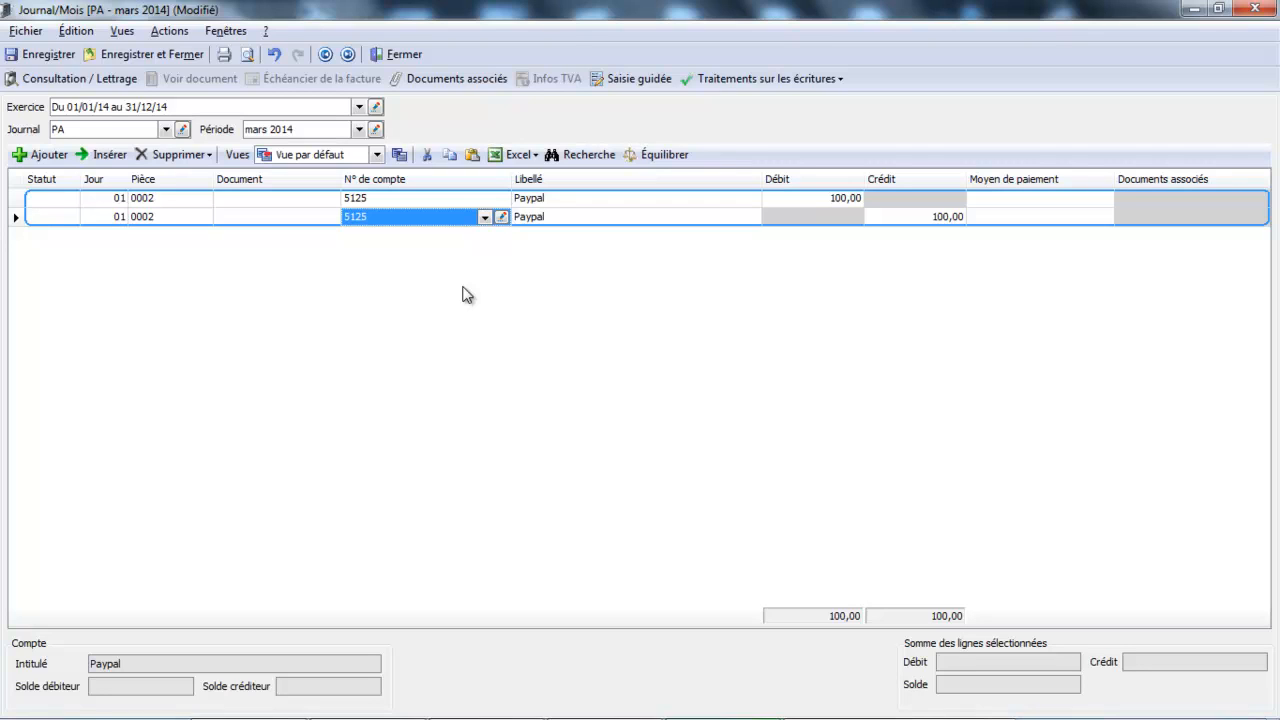
text(707)
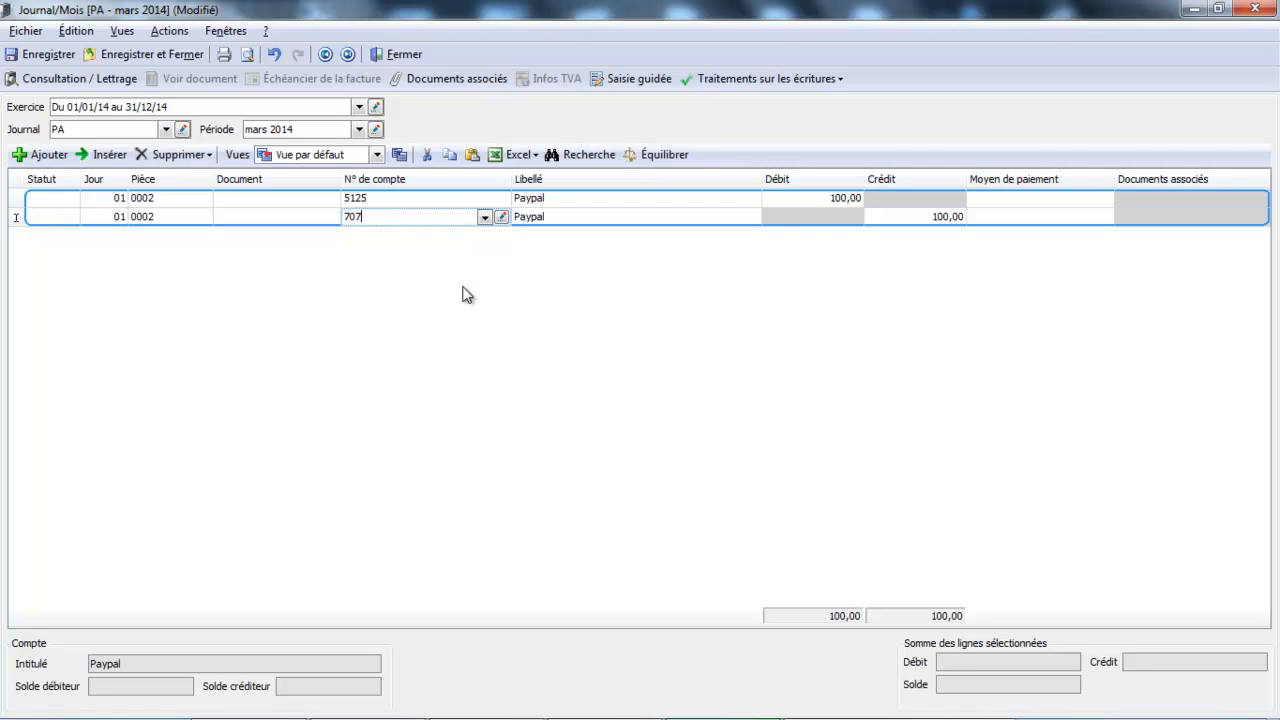
key(Return)
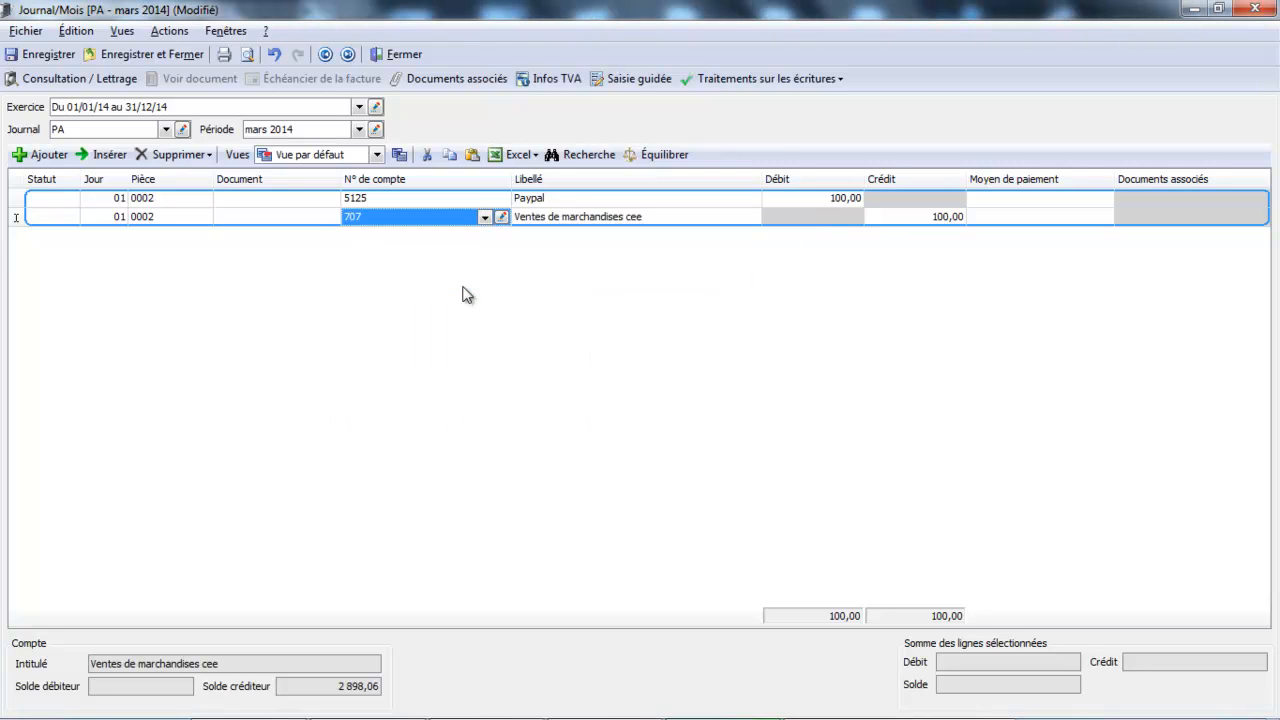
key(Return)
key(Return)
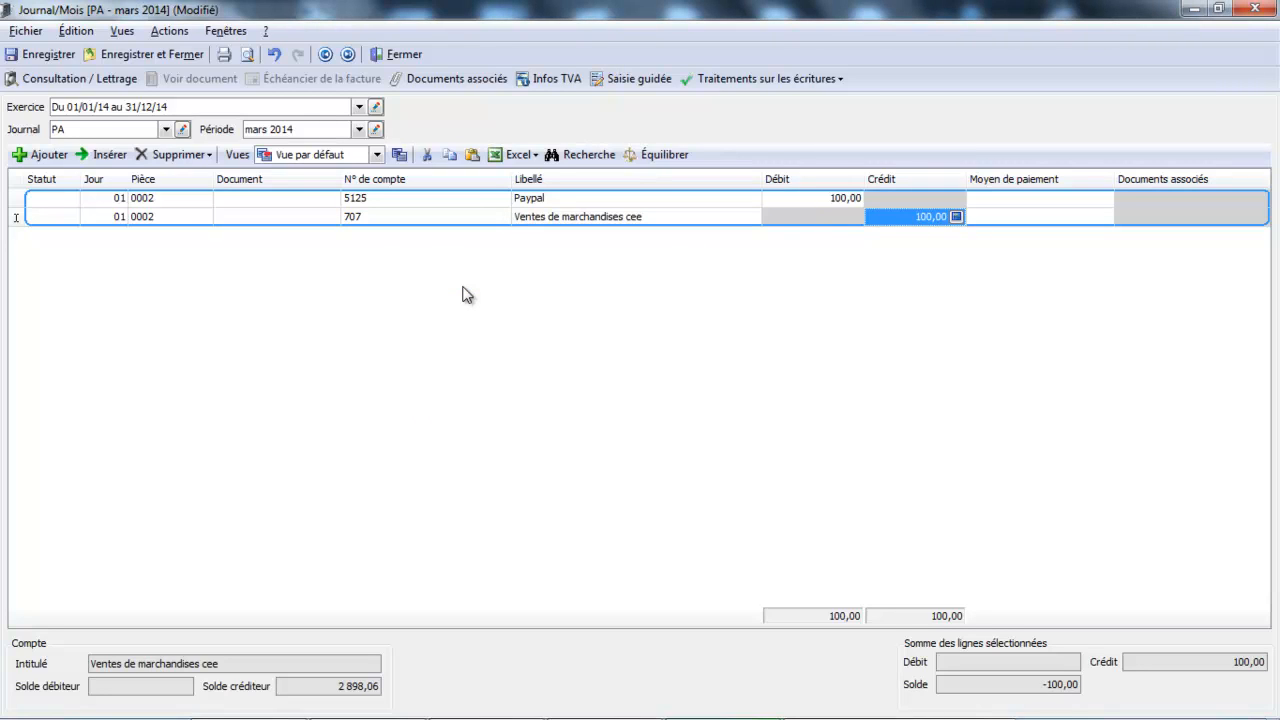
text(90)
key(Return)
key(Return)
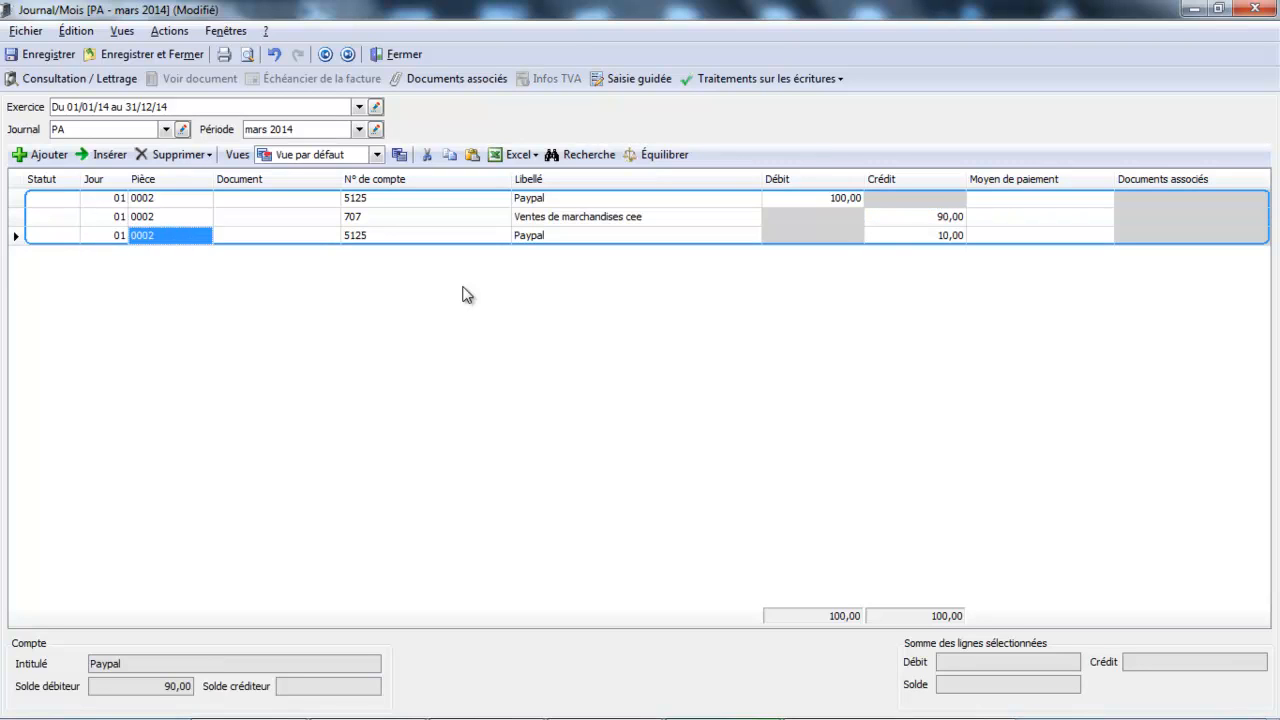
Assign the third line to account 7085 "Ports et frais accessoires facturés" with a credit of 10,00.
key(Return)
key(Return)
text(70)
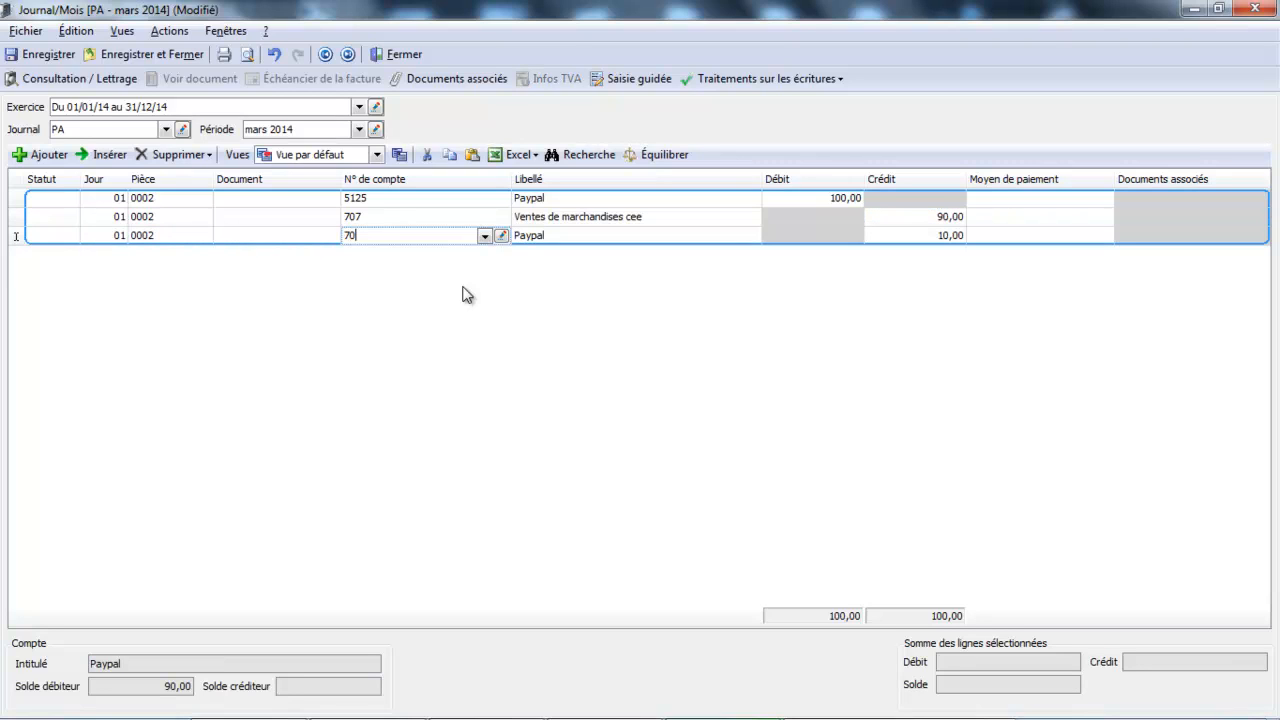
text(8)
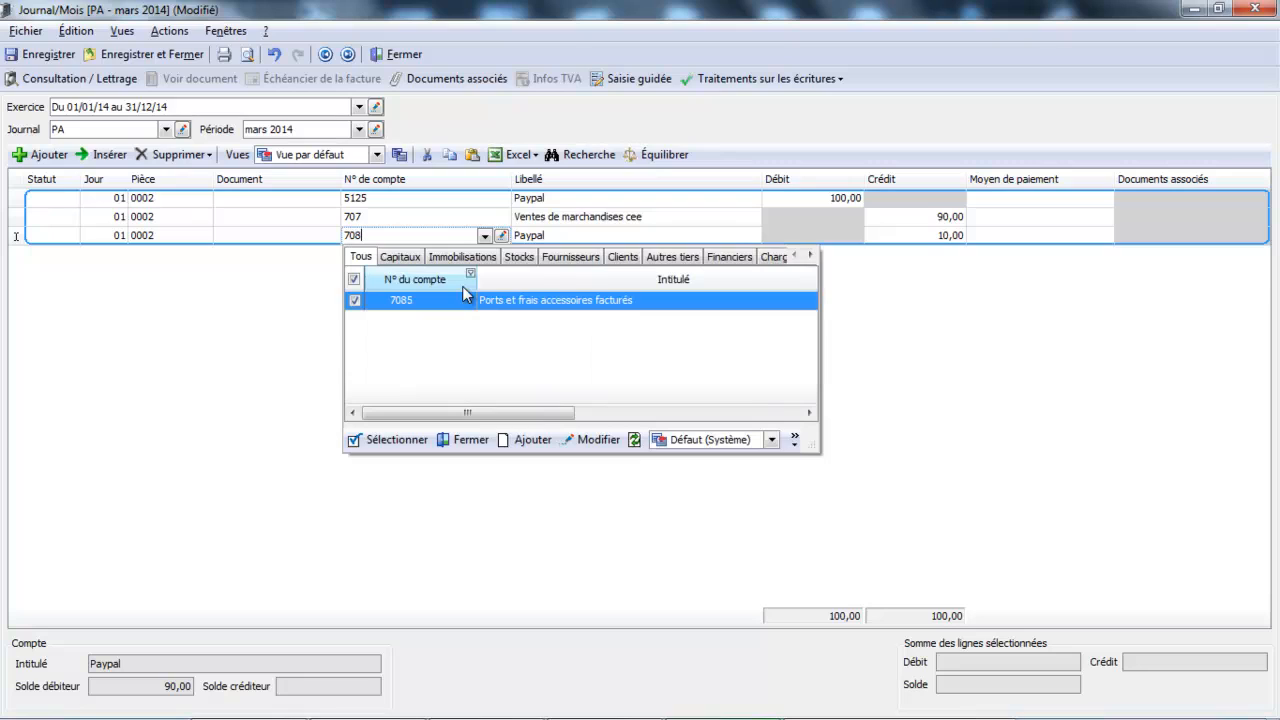
double_click(483, 300)
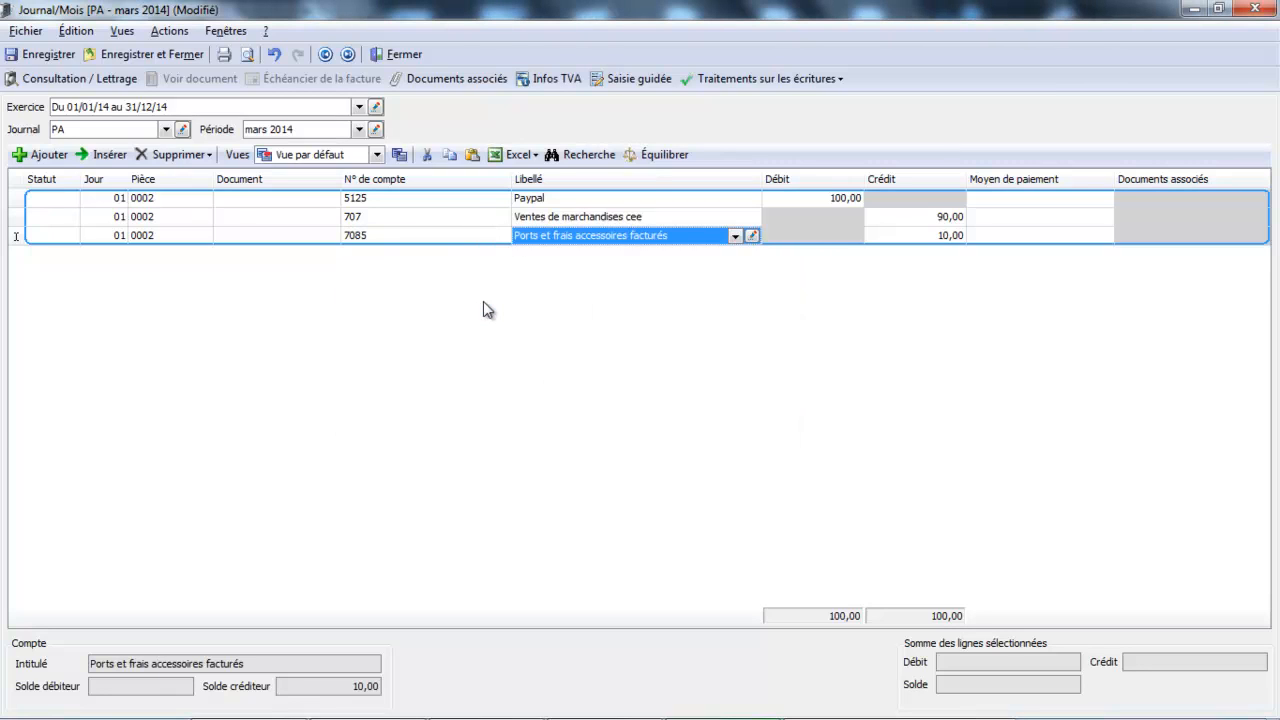
key(Return)
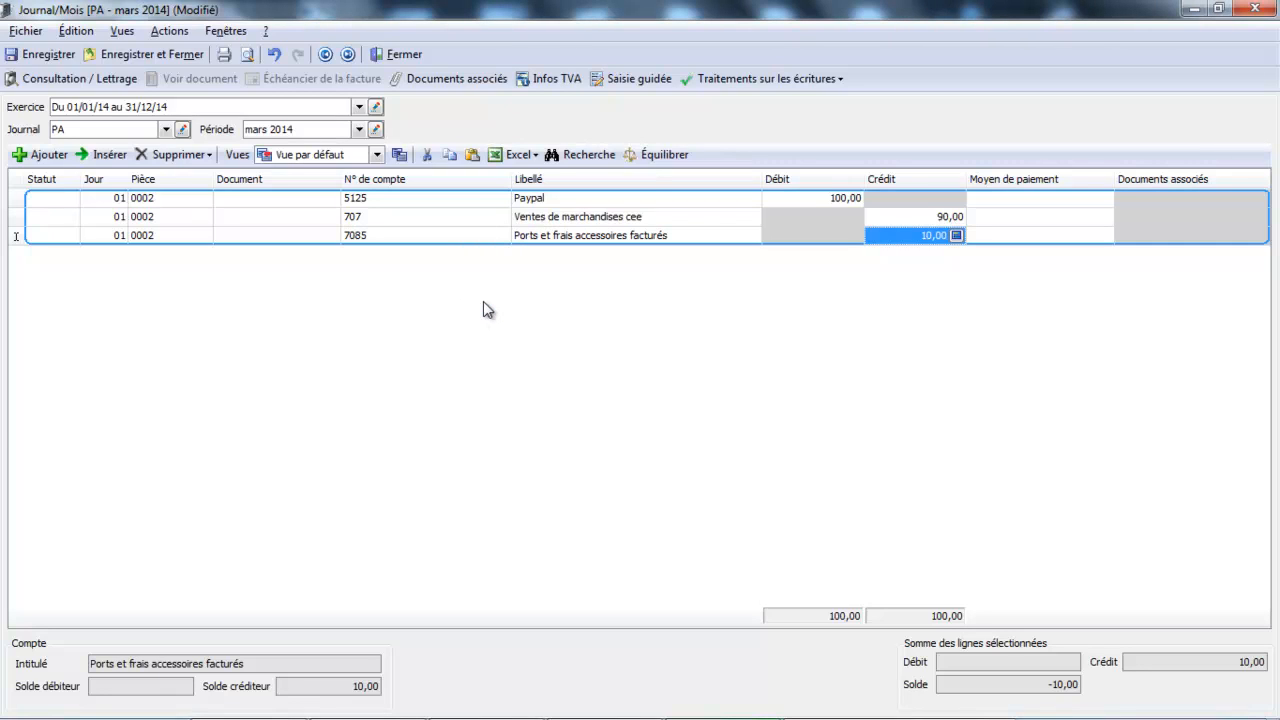
key(Return)
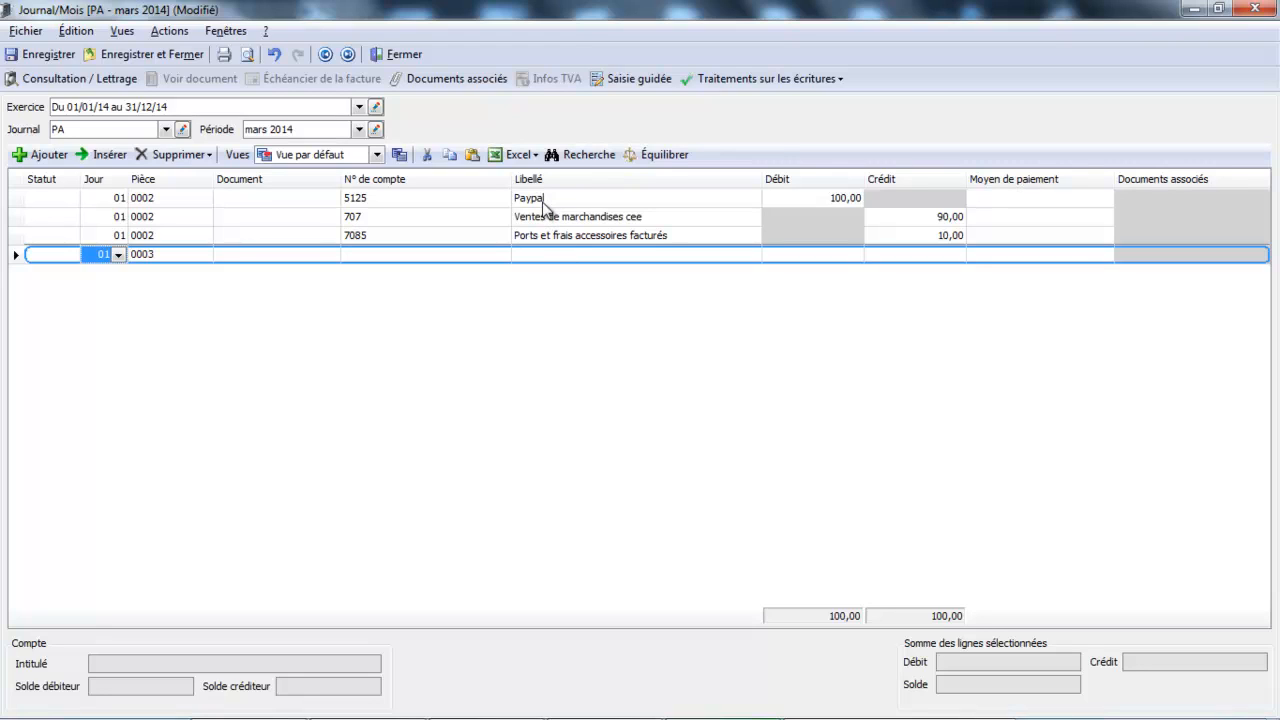
Switch to the March 2014 BP "Banque principale" journal, saving the changes made to the PA journal.
click(166, 130)
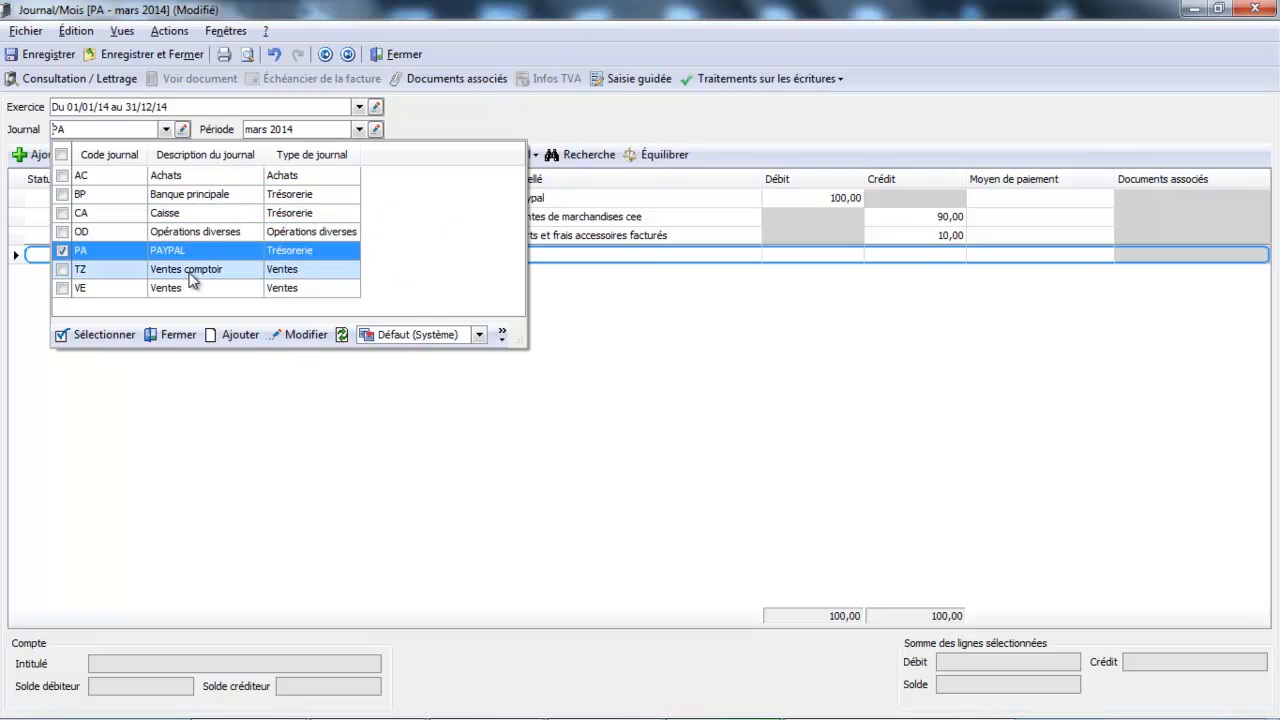
click(173, 206)
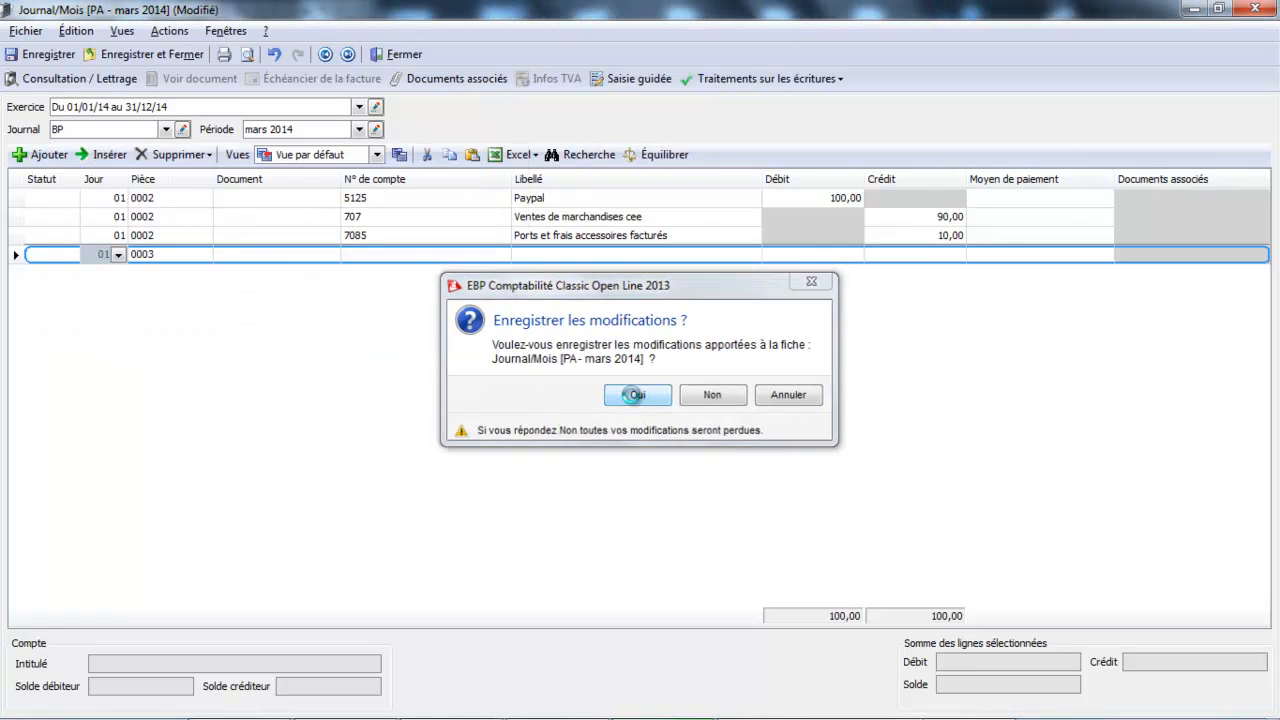
click(636, 395)
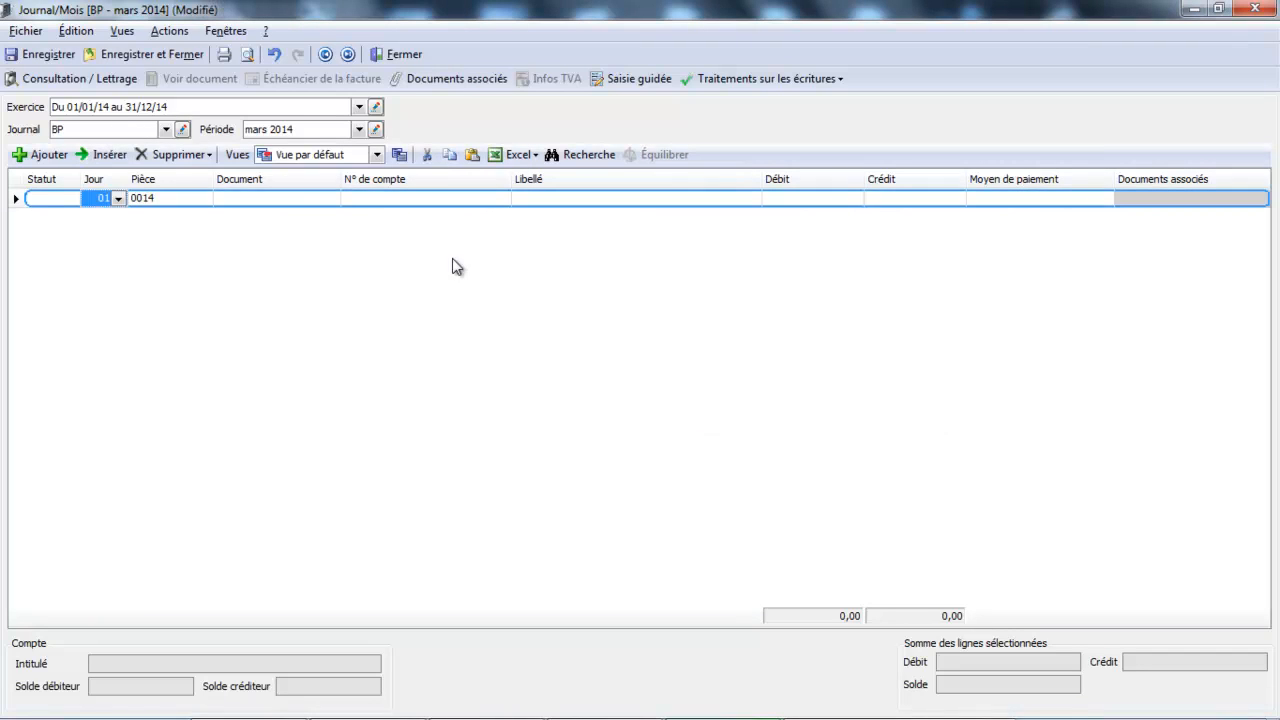
click(48, 155)
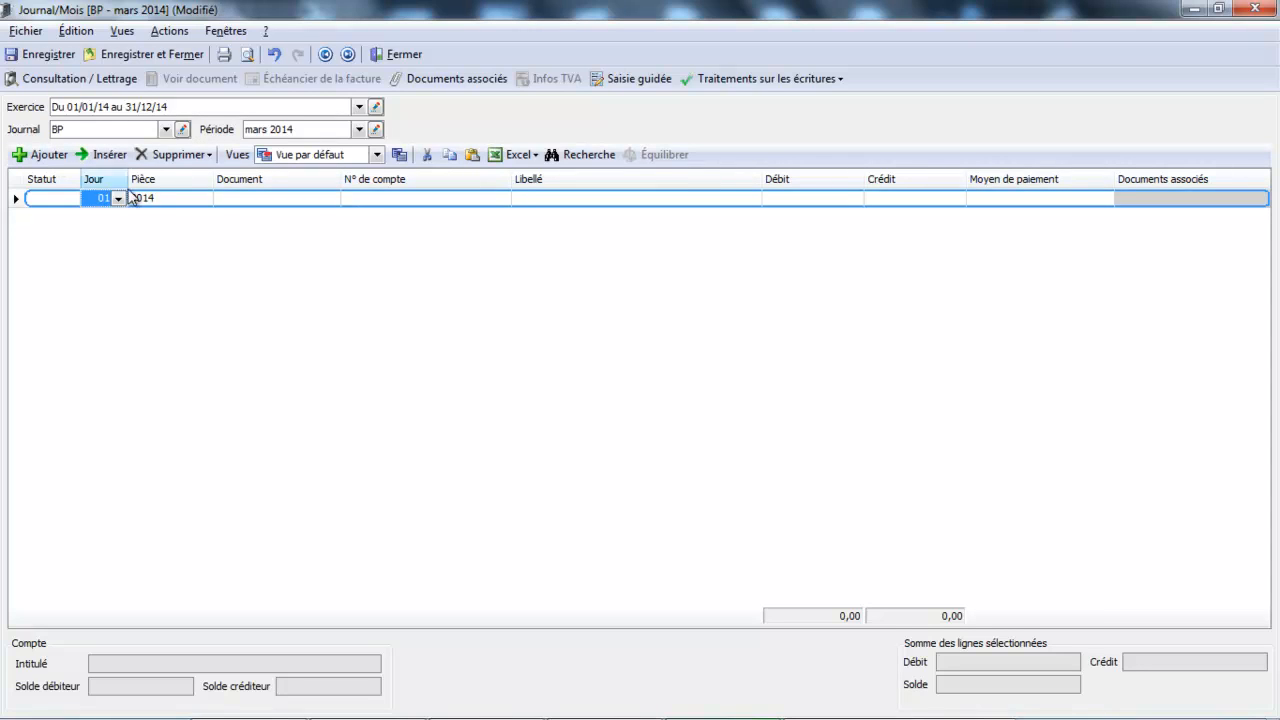
click(378, 203)
click(378, 199)
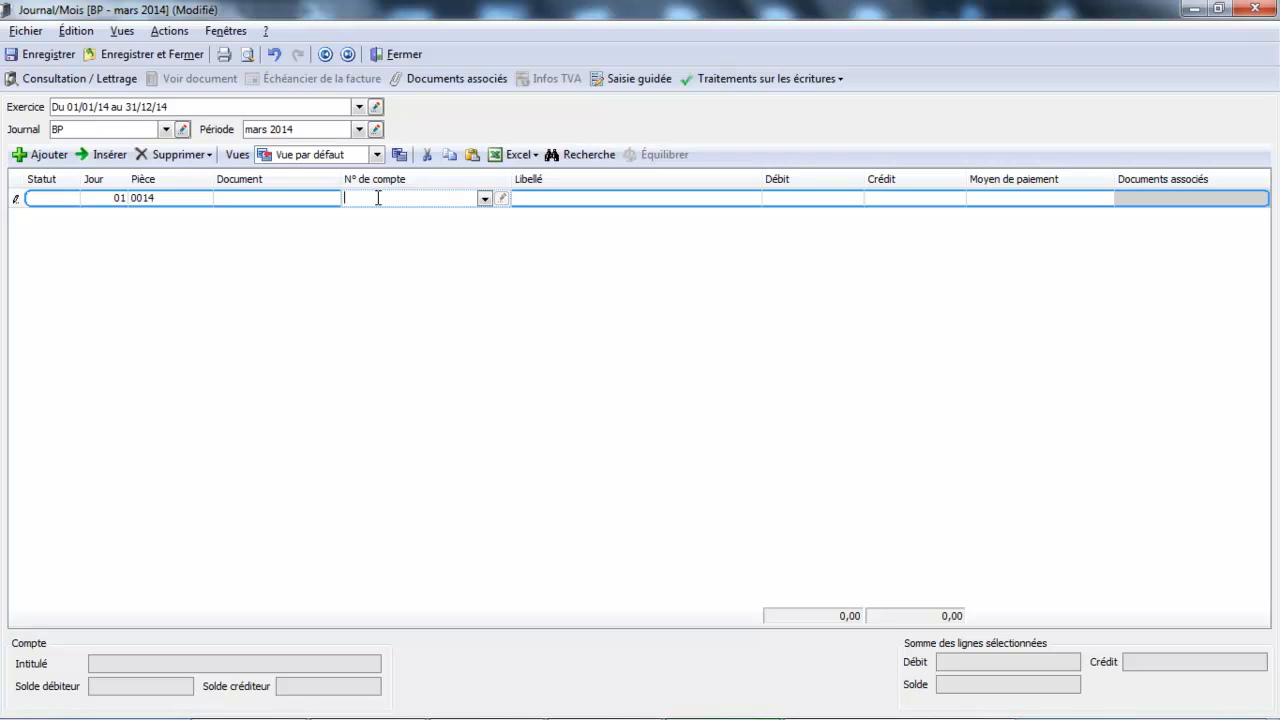
text(512500)
key(Tab)
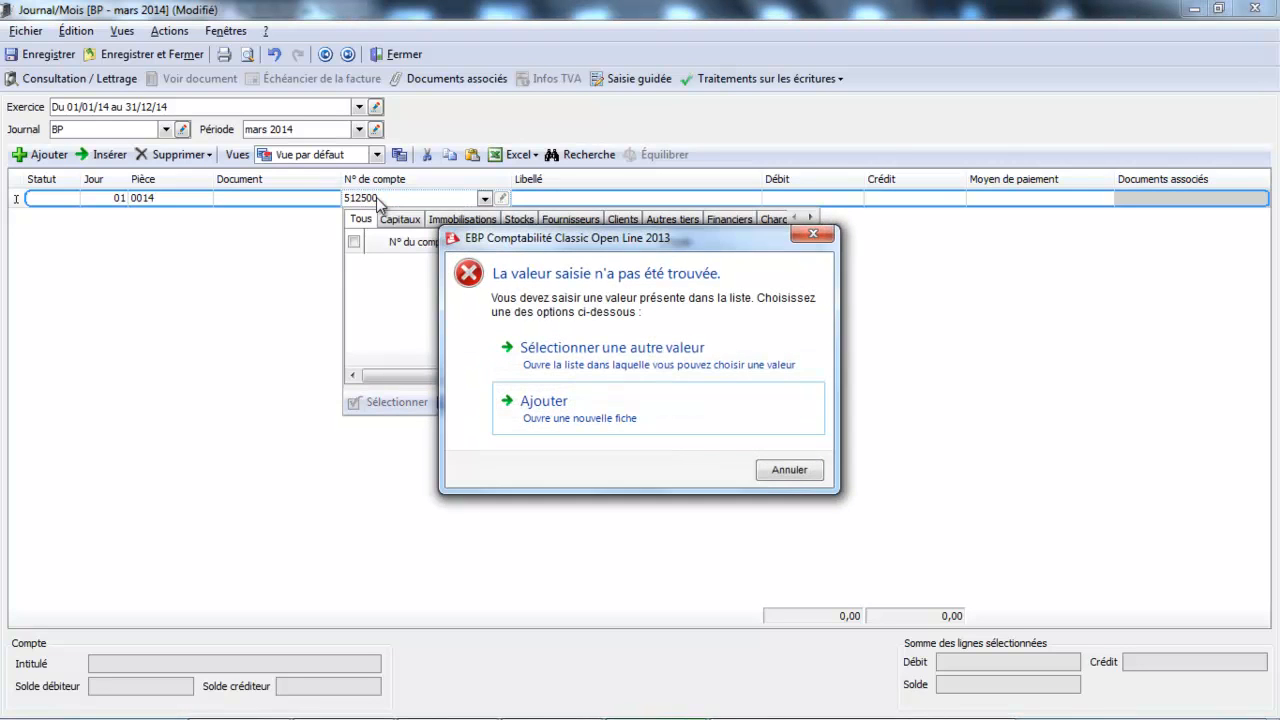
click(812, 472)
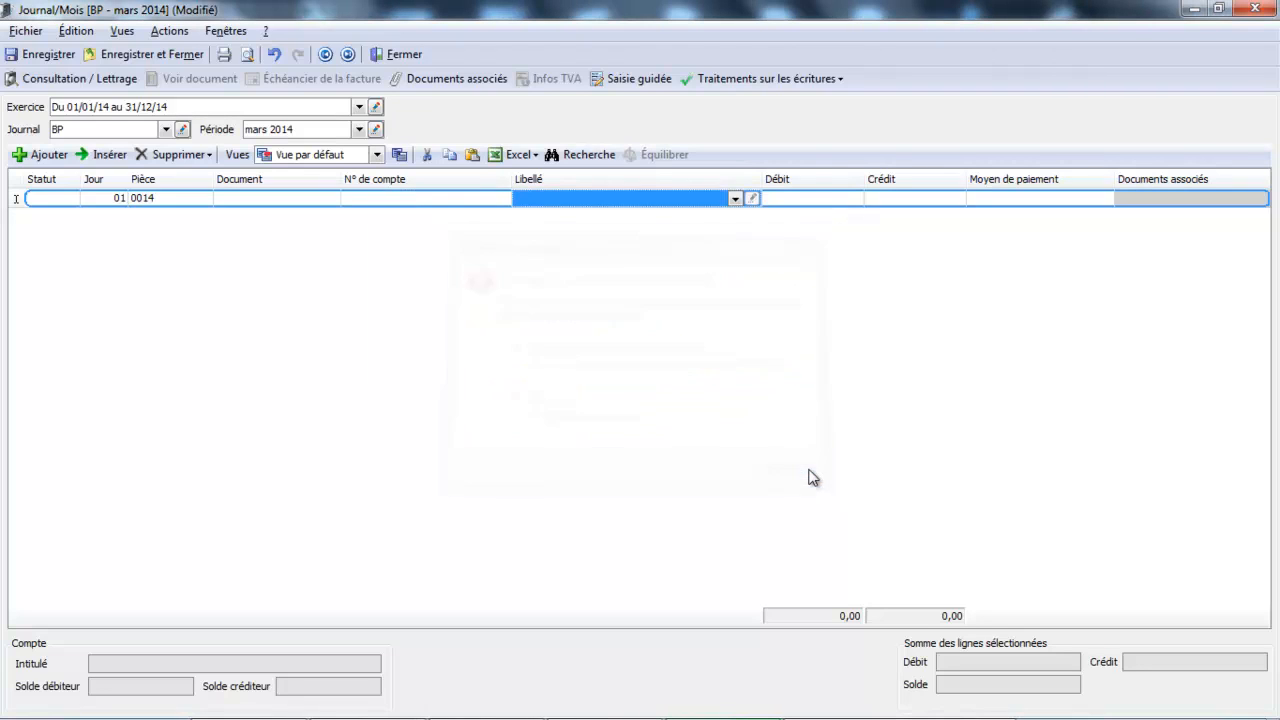
Enter the first BP journal line on account 5125 "Paypal" with a credit of 100,00.
click(448, 199)
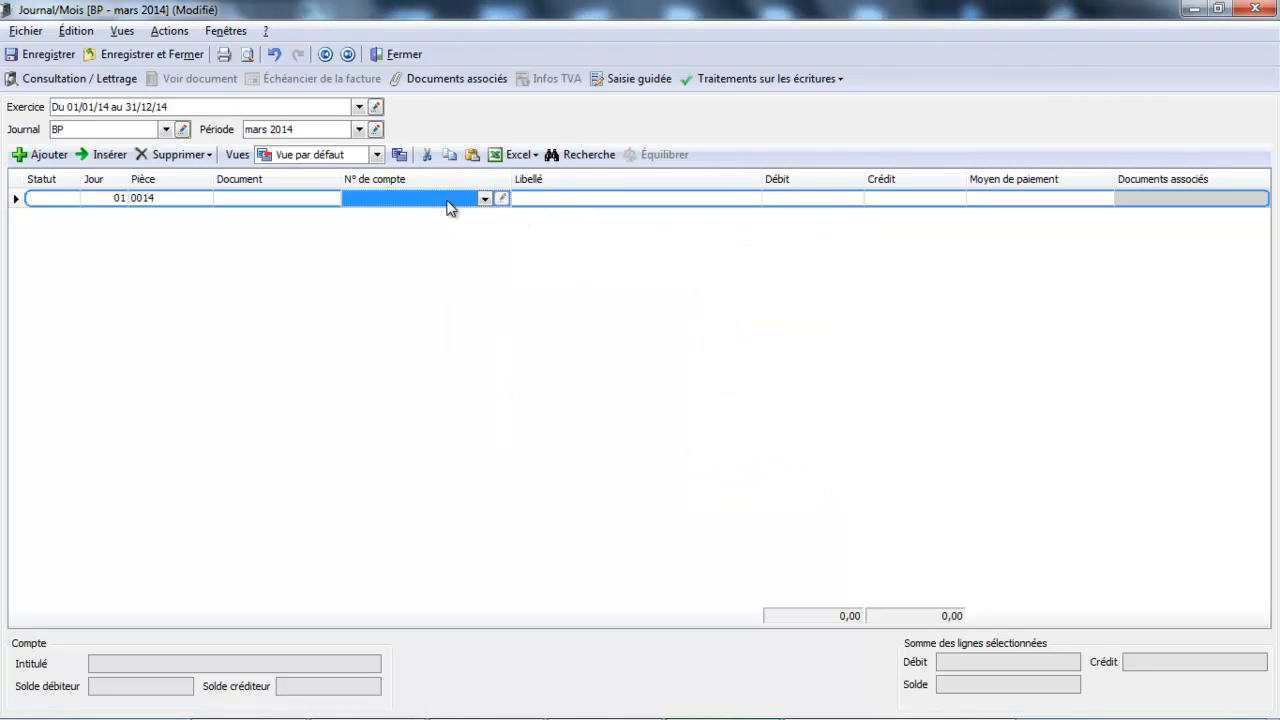
text(512)
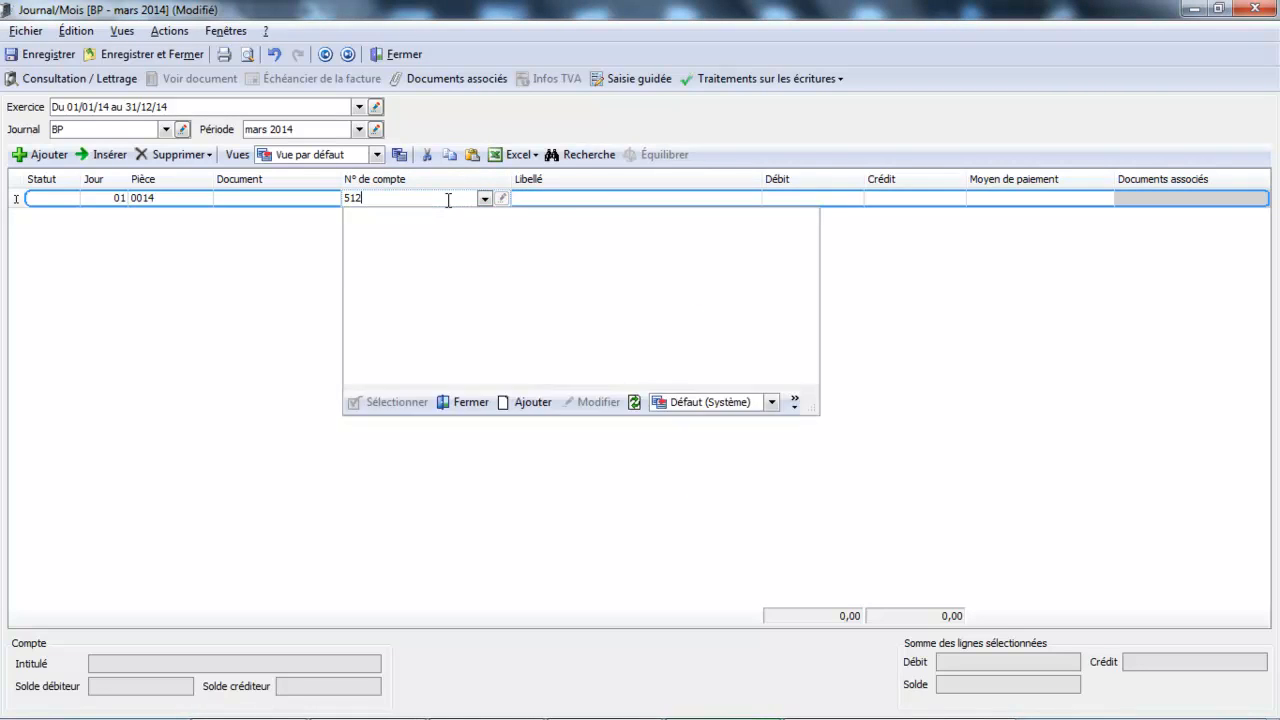
click(449, 283)
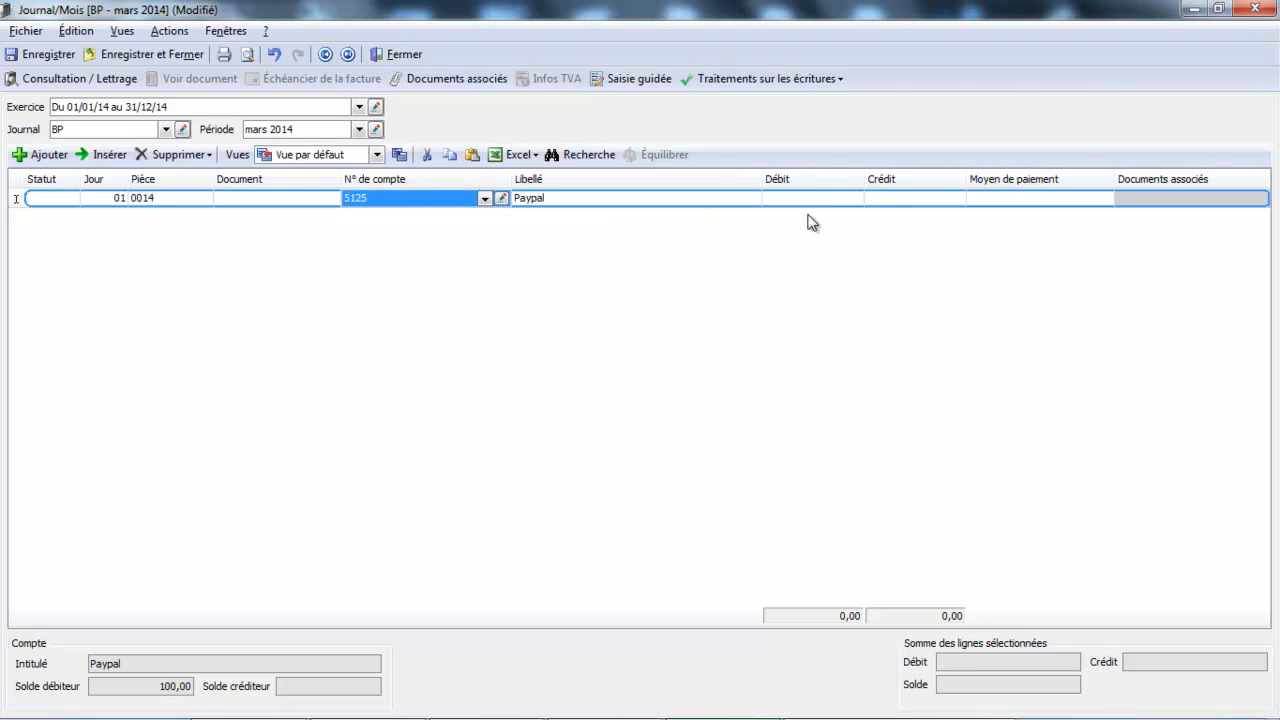
click(882, 205)
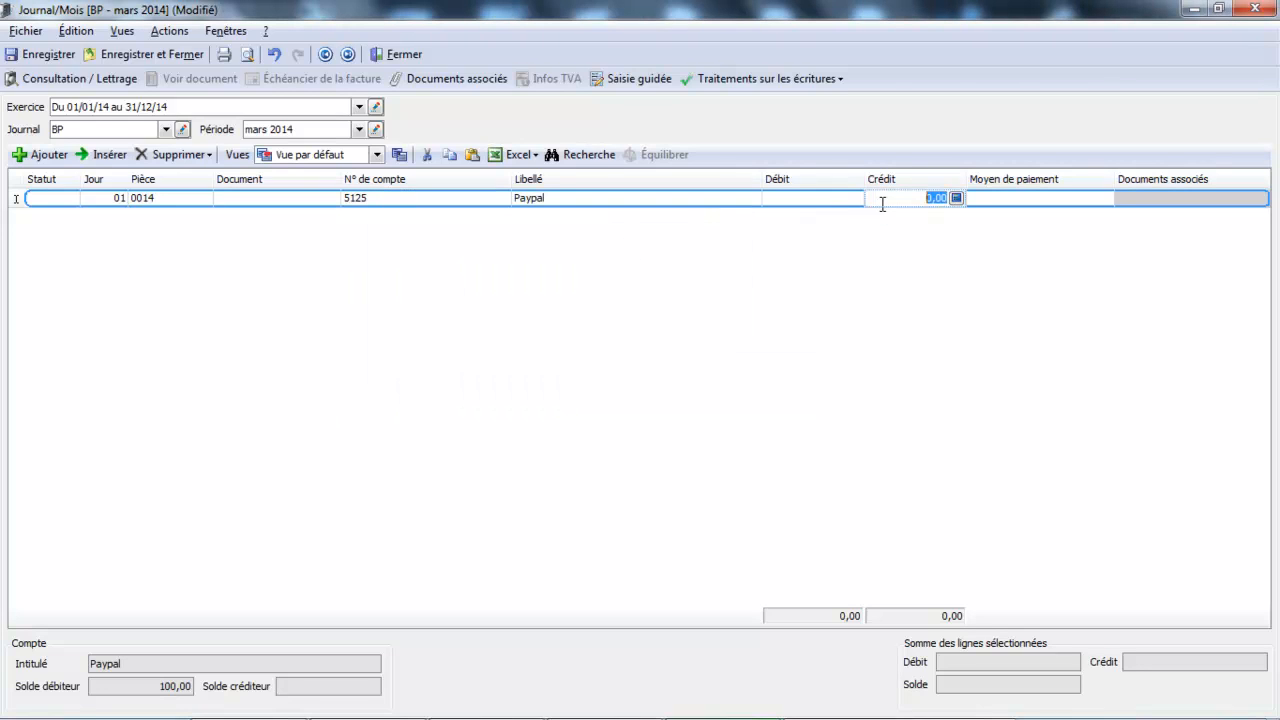
text(100)
key(Return)
Assign the second line to account 6612 "Commission paypal" with a debit of 4,00.
key(Return)
key(Return)
key(Return)
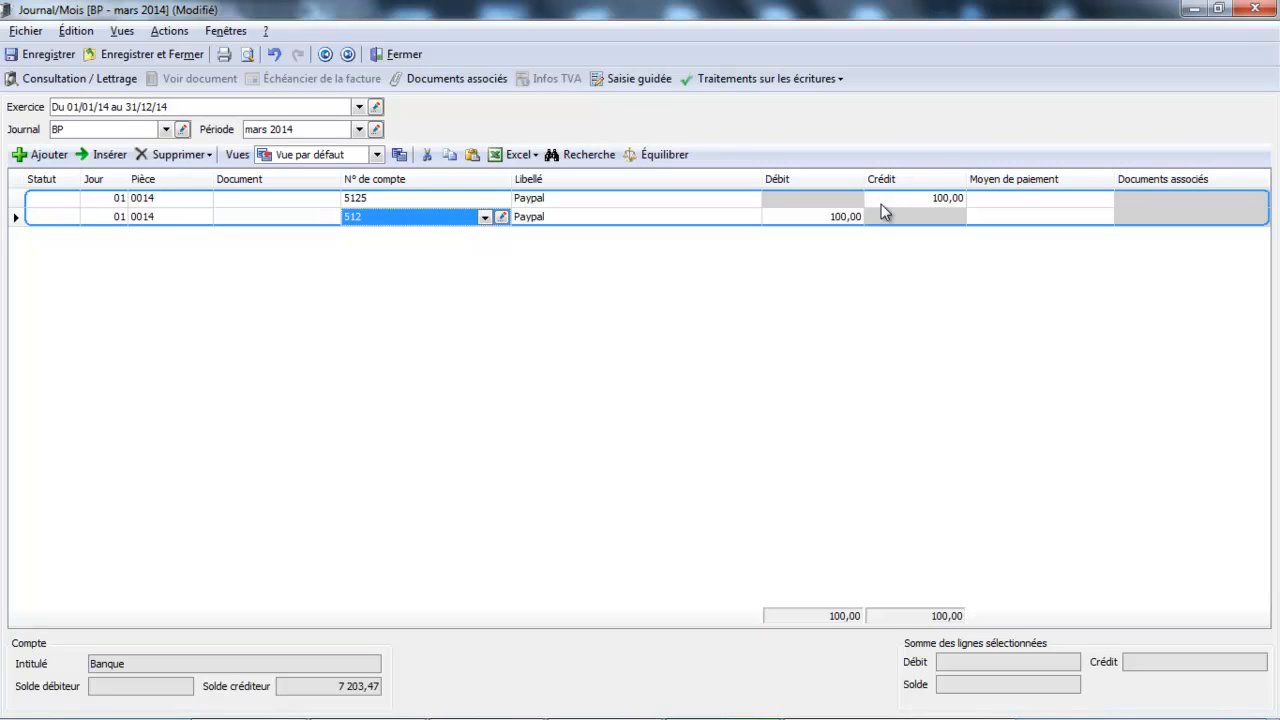
text(66)
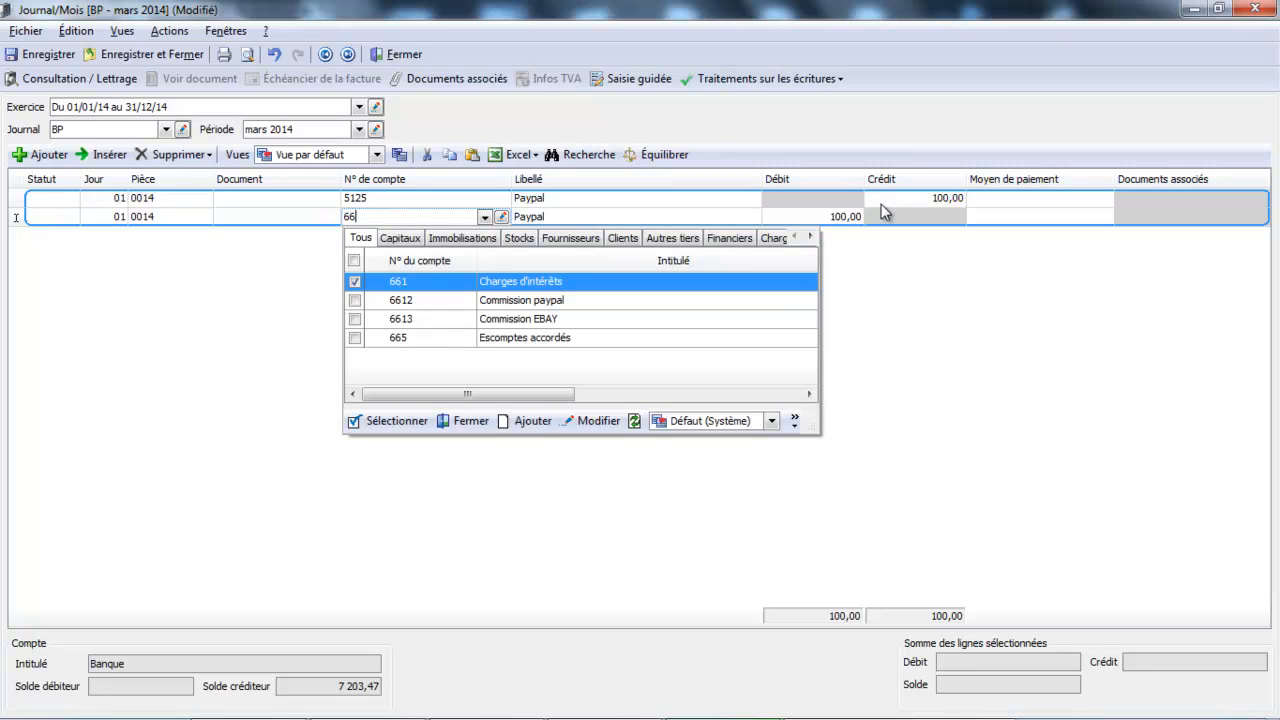
double_click(566, 300)
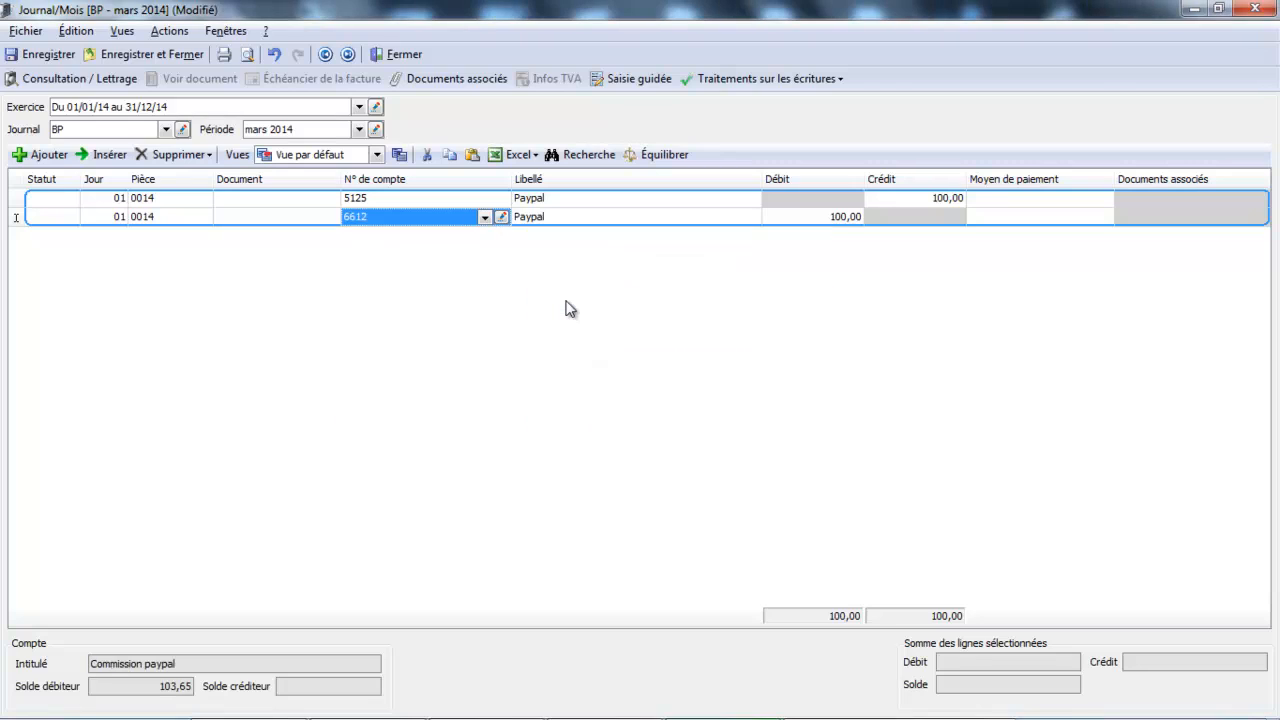
key(Tab)
key(Tab)
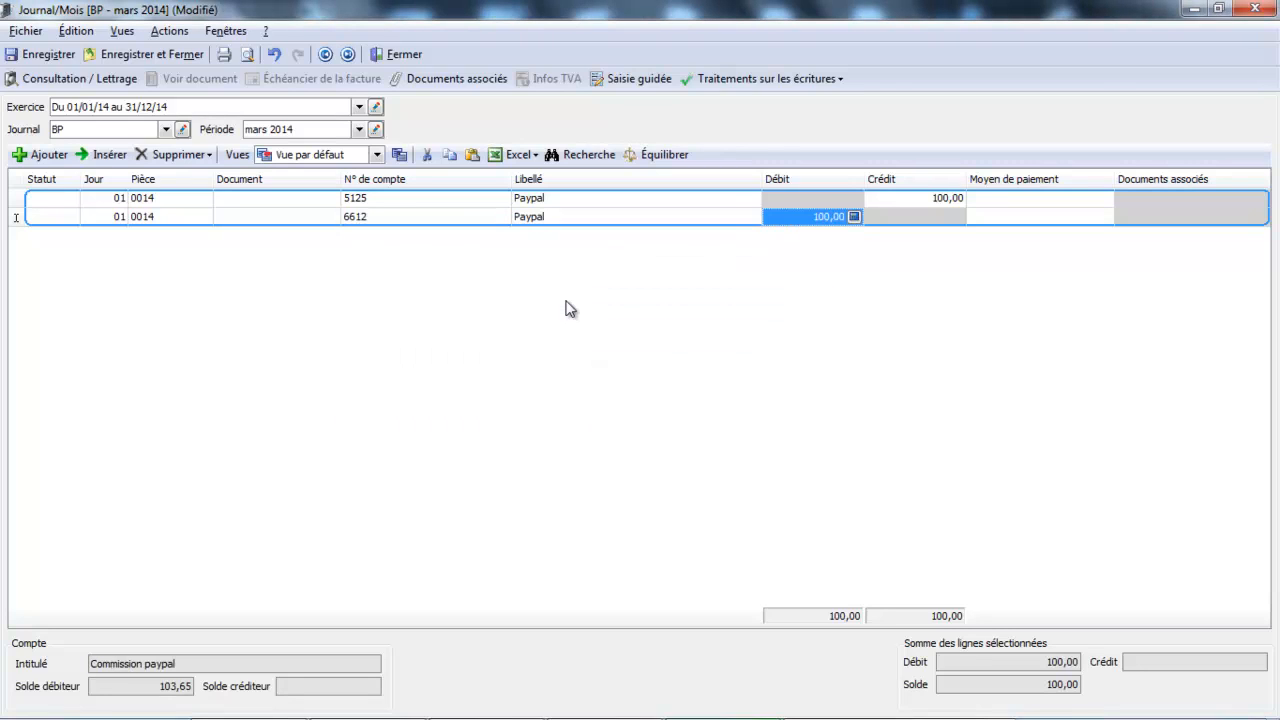
text(4)
key(Tab)
key(Tab)
key(Tab)
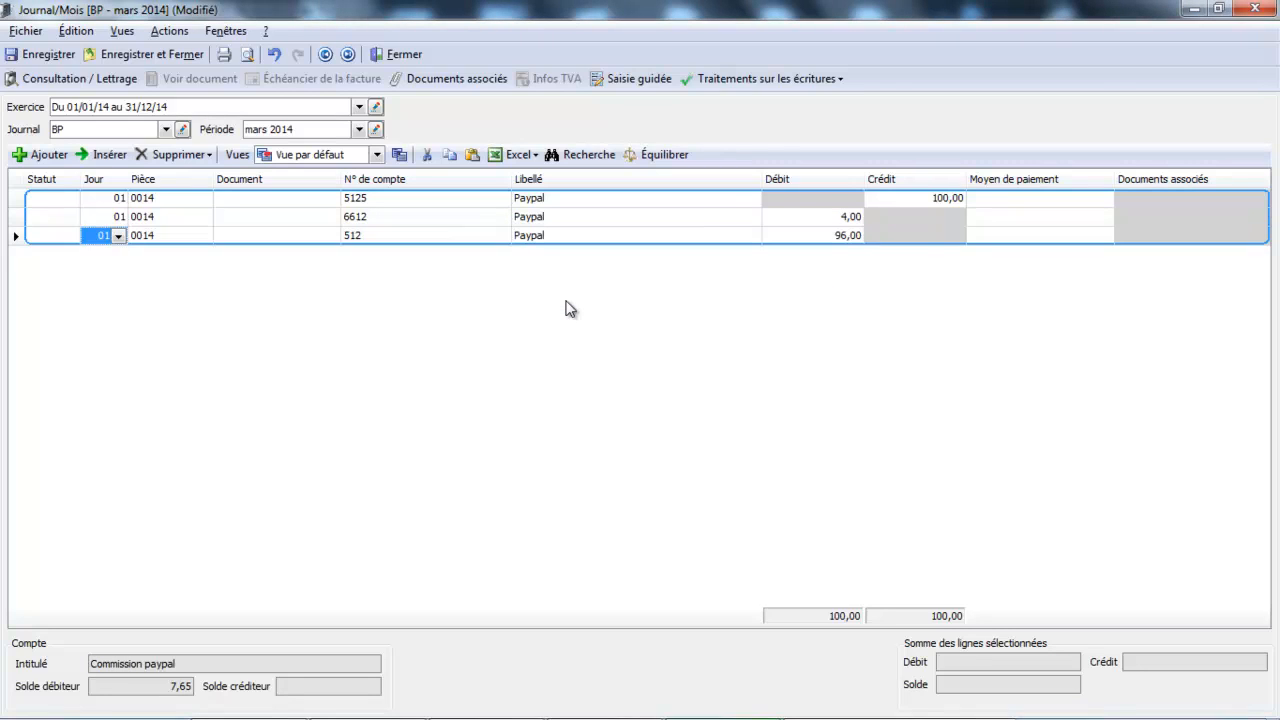
Keep bank account 512 on the third line, with the balancing debit of 96,00.
key(Tab)
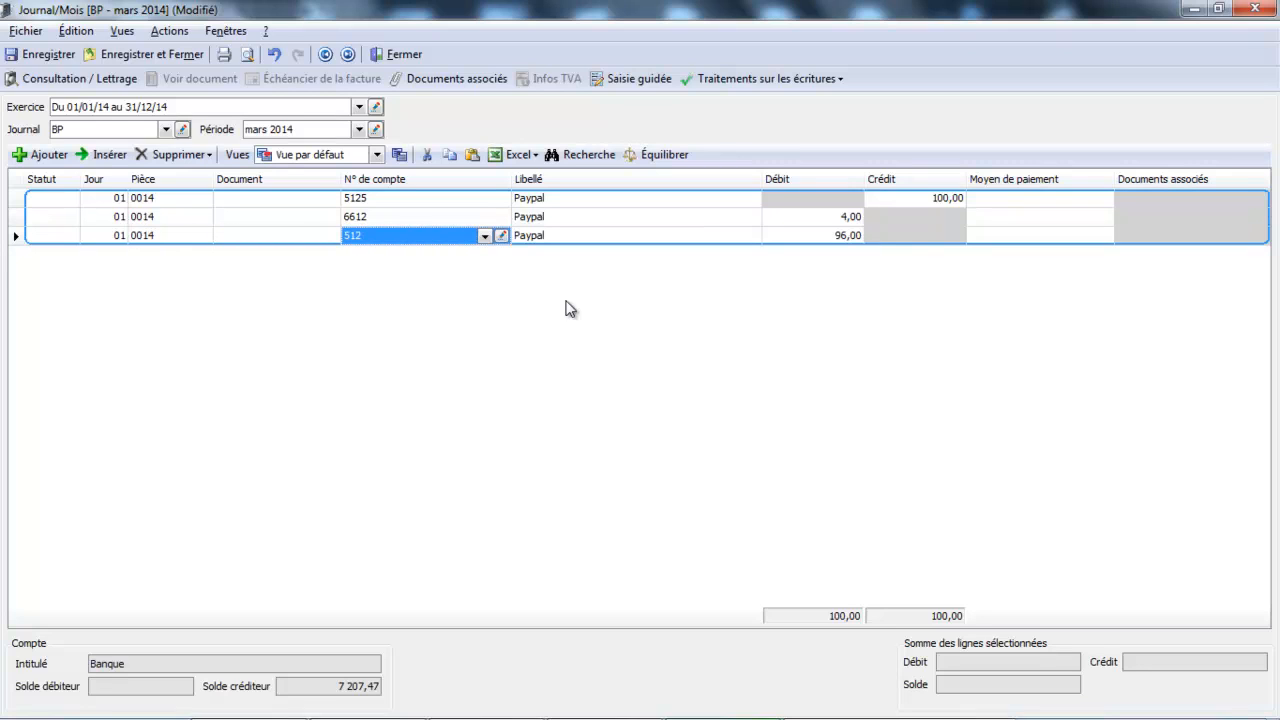
click(484, 237)
click(470, 300)
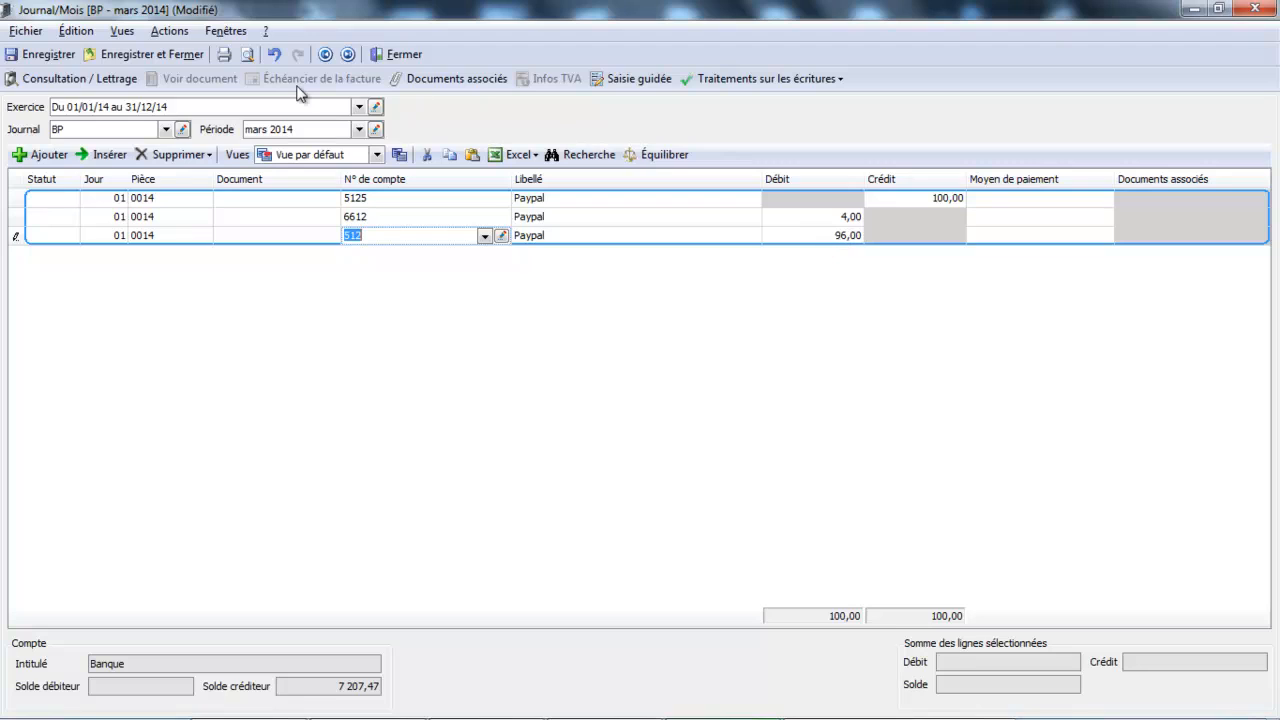
Save the BP journal entries and switch to the March 2014 AC "Achats" journal.
click(65, 54)
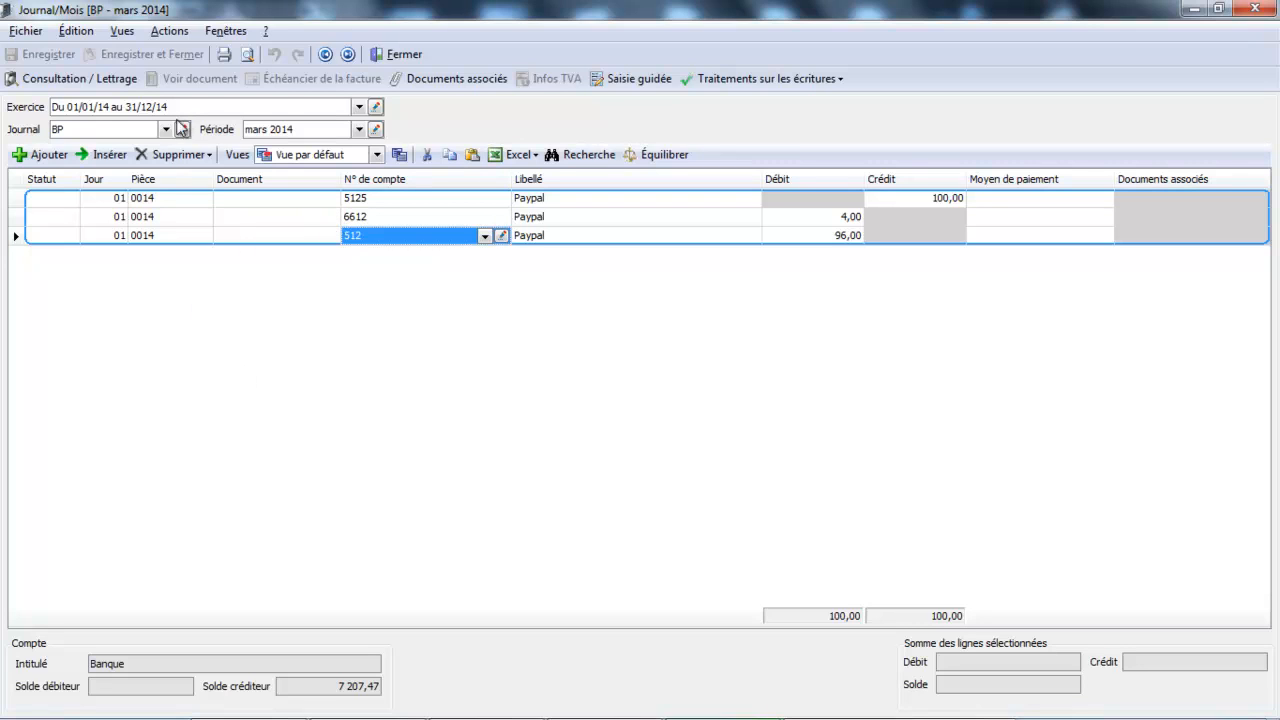
click(165, 130)
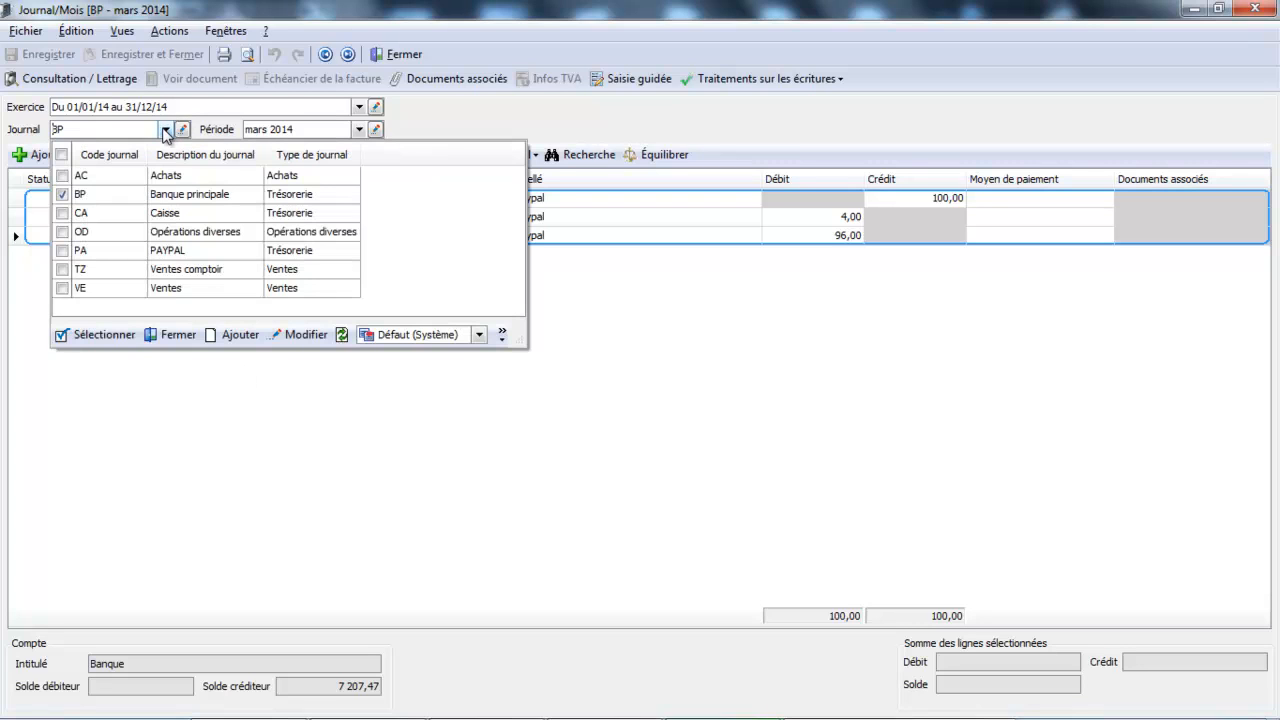
click(135, 176)
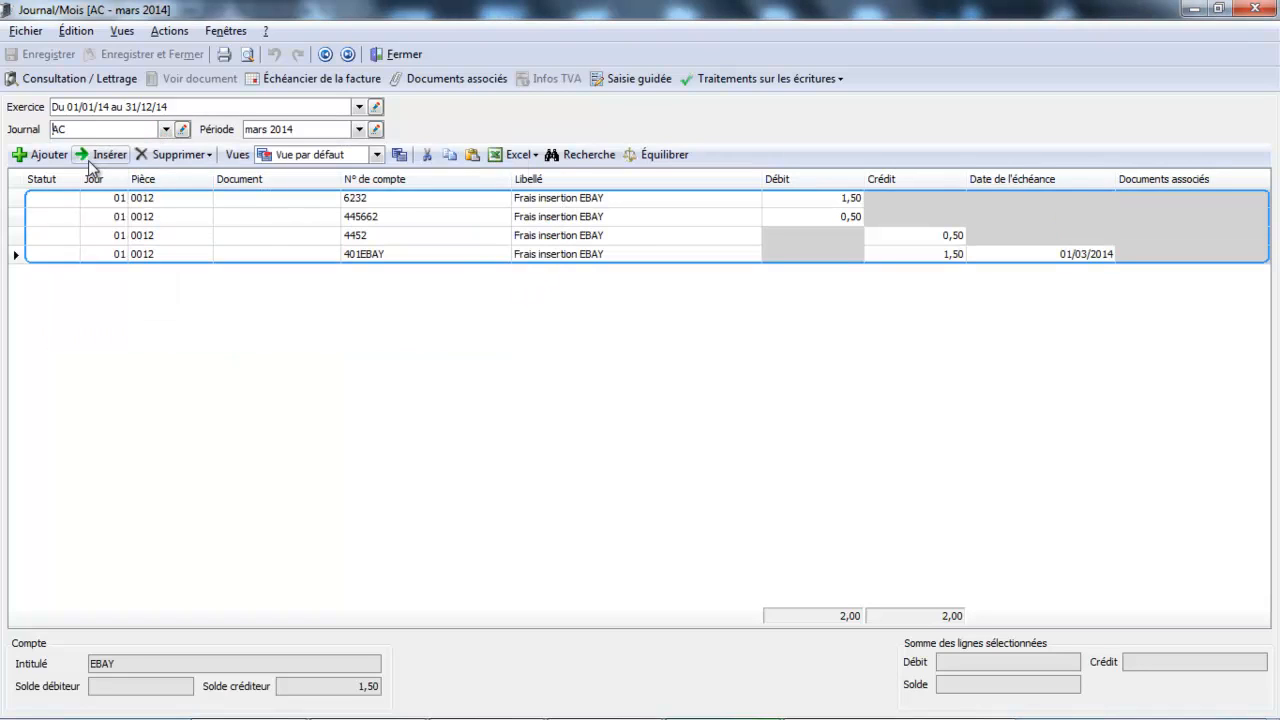
Add a new AC journal entry with its first line on account 6613 "Commission EBAY" and a debit of 7,50.
click(52, 157)
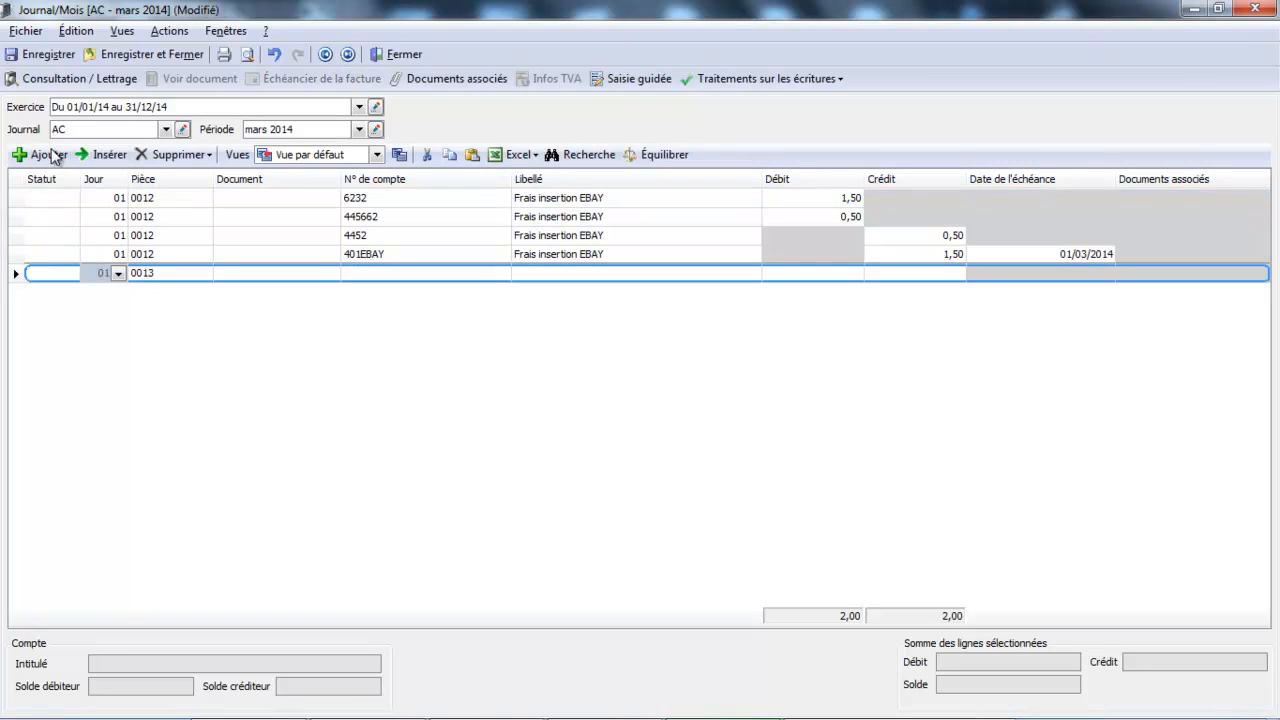
click(376, 273)
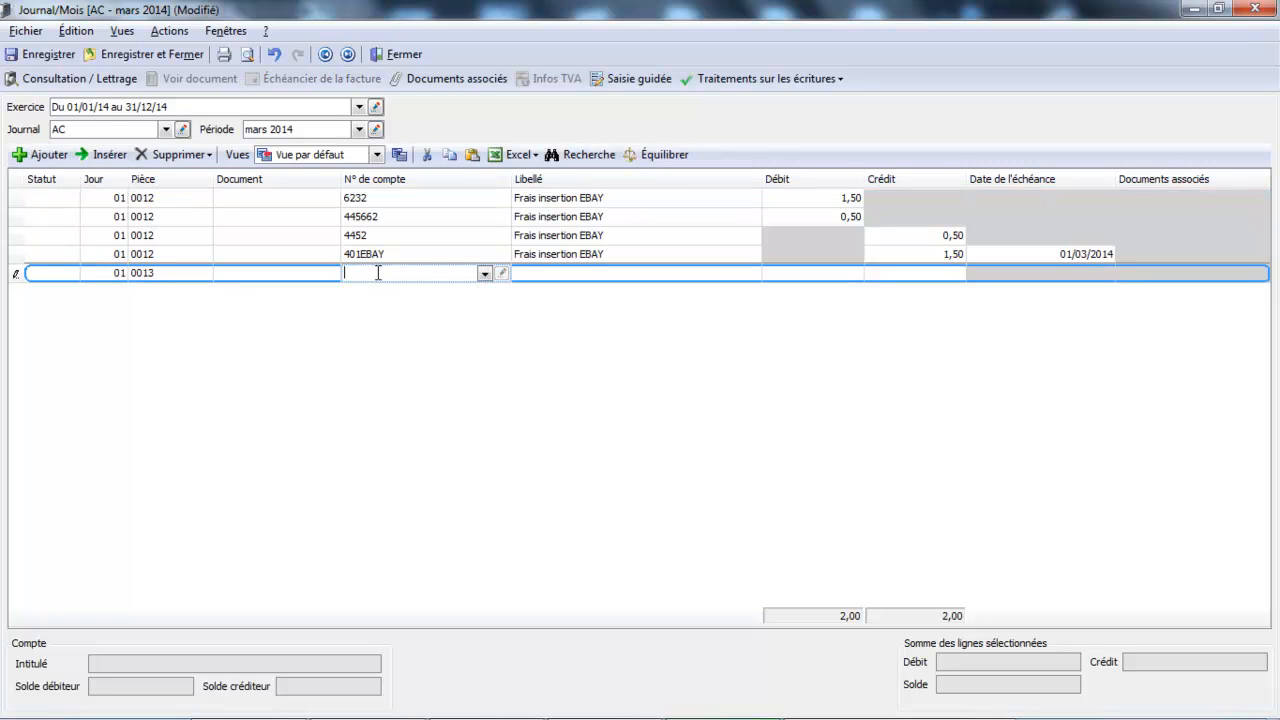
text(66)
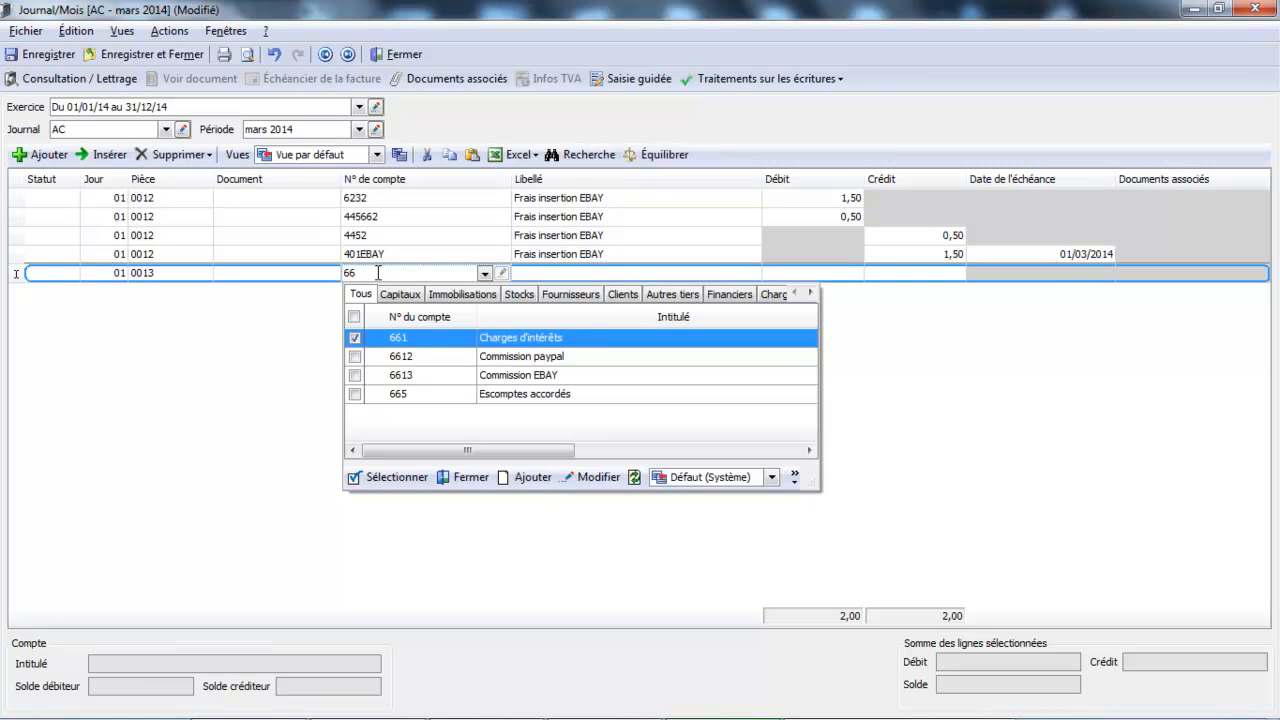
click(393, 377)
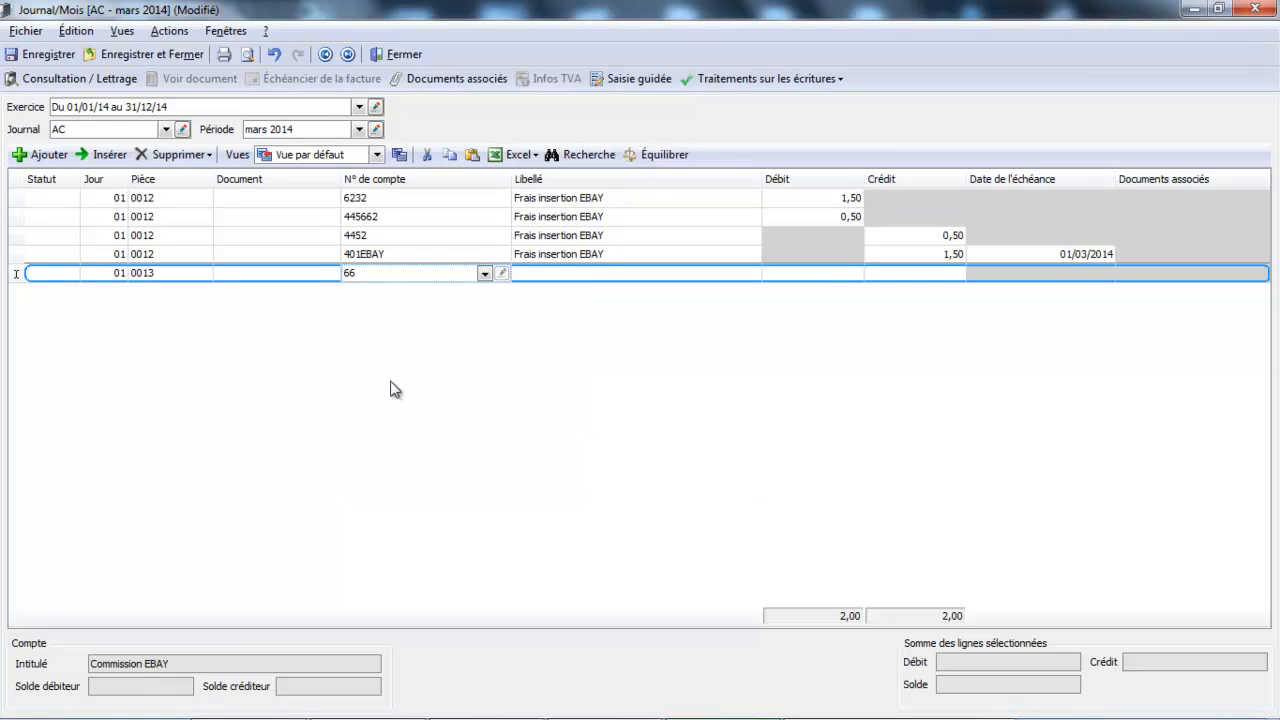
click(837, 276)
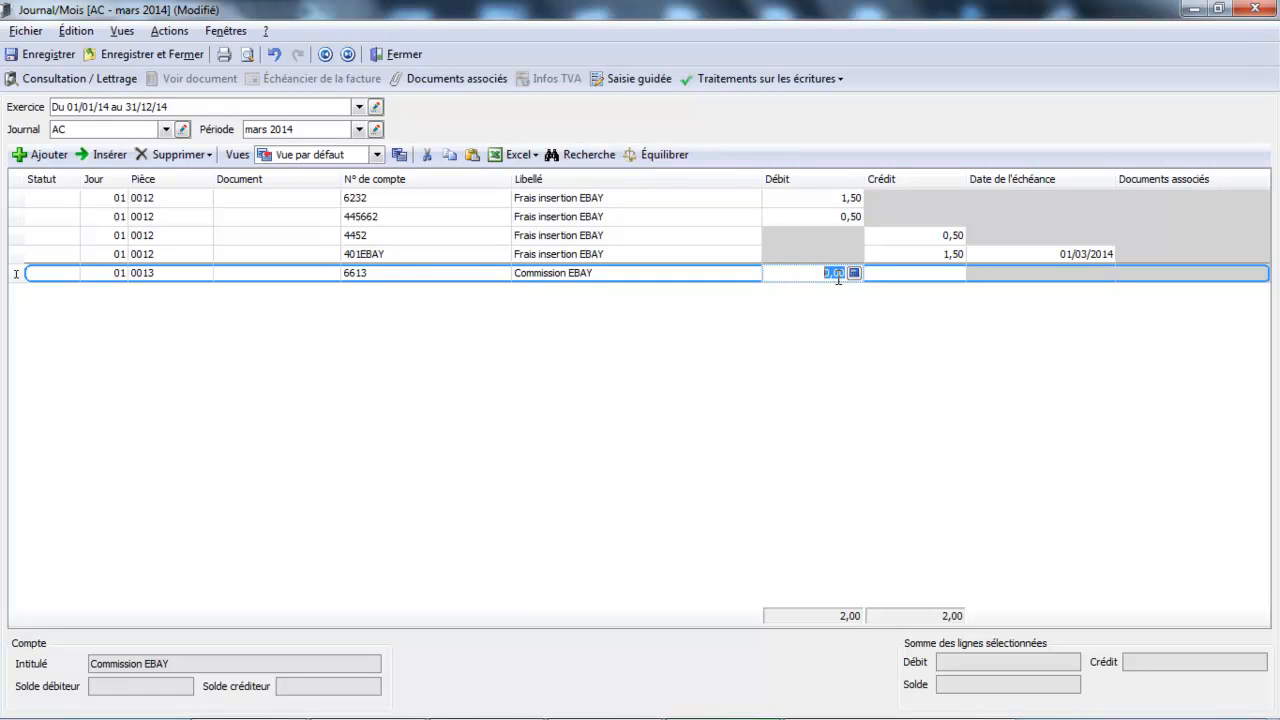
text(7,5)
key(Return)
key(Return)
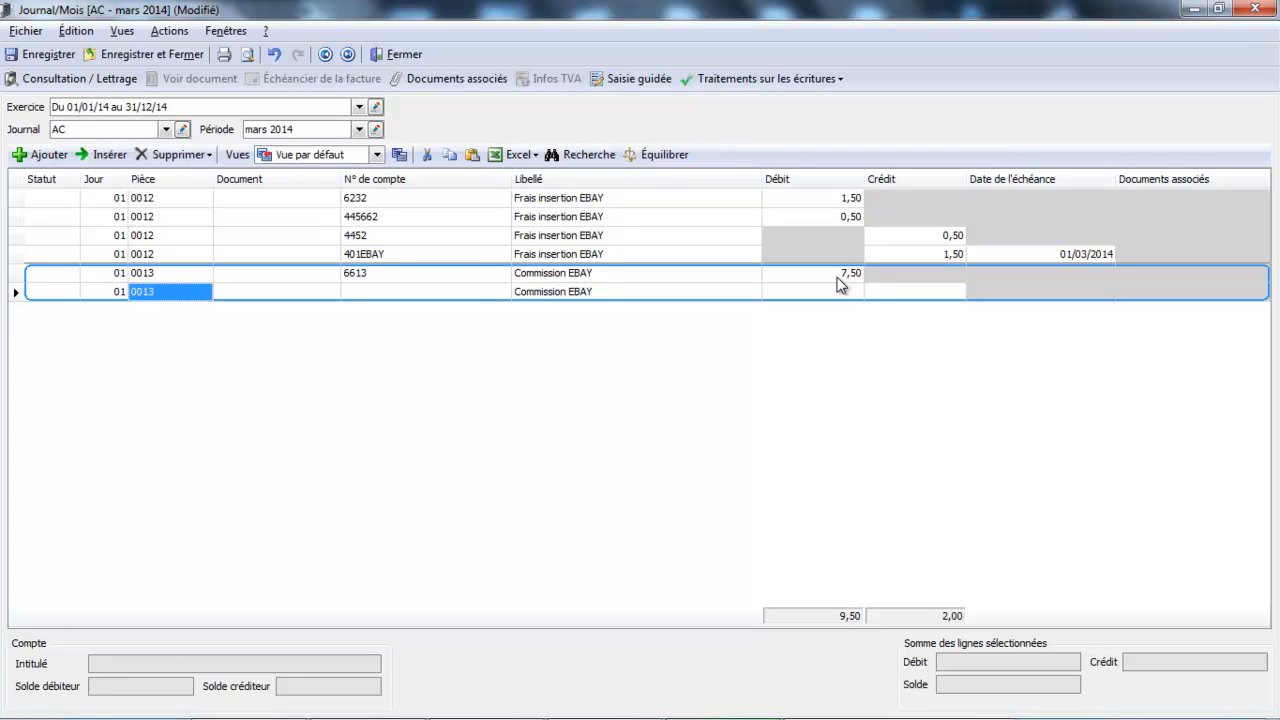
Enter the entry's second line on intra-community deductible VAT account 445662 with a debit of 1,00.
key(Return)
key(Return)
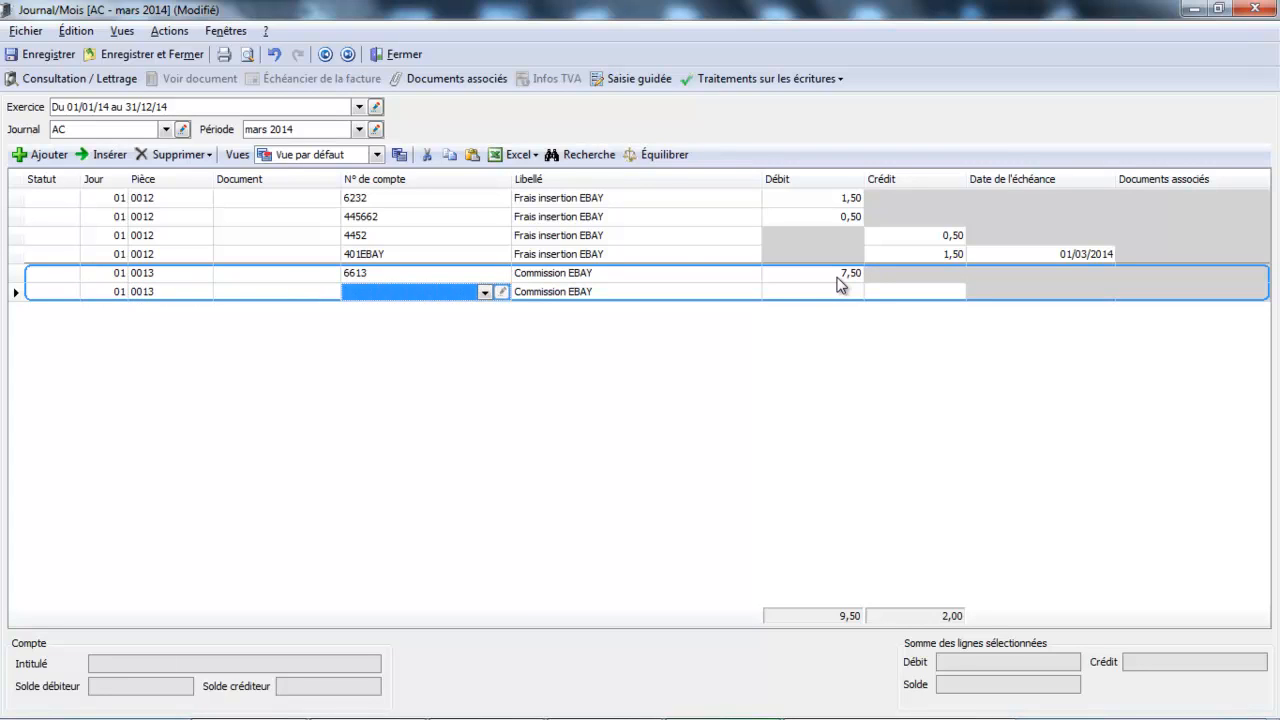
click(388, 296)
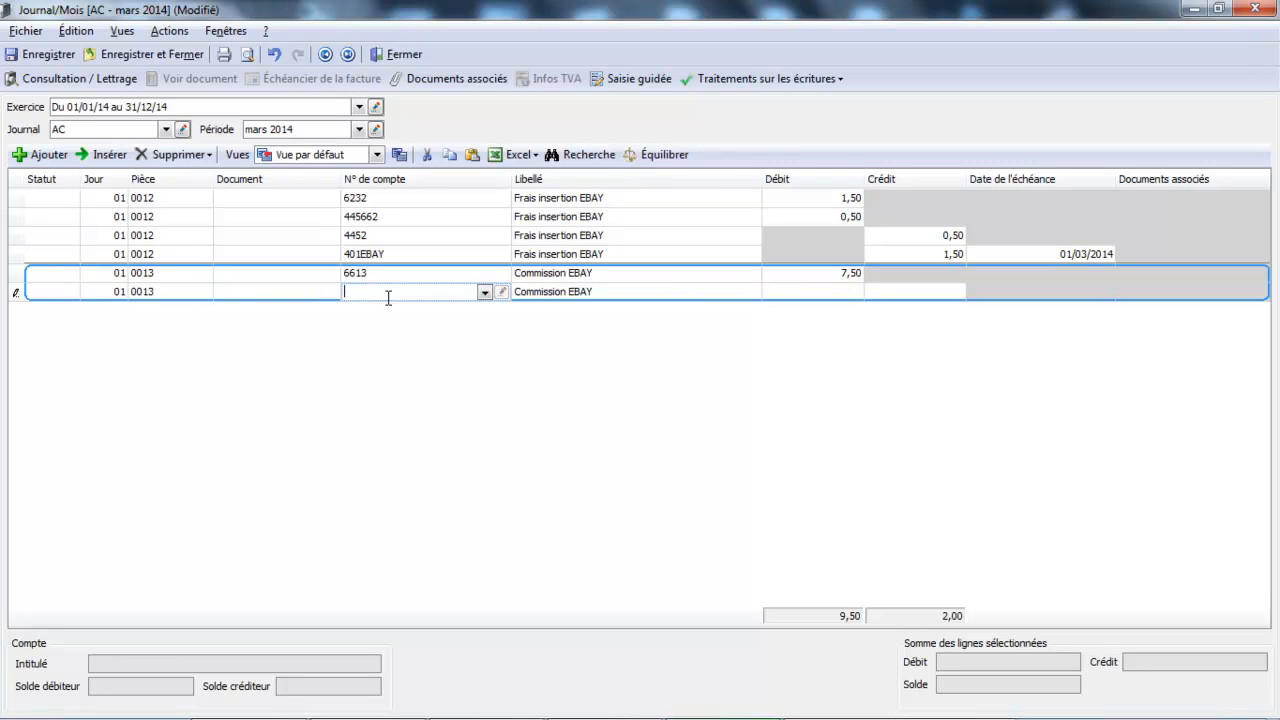
text(44566)
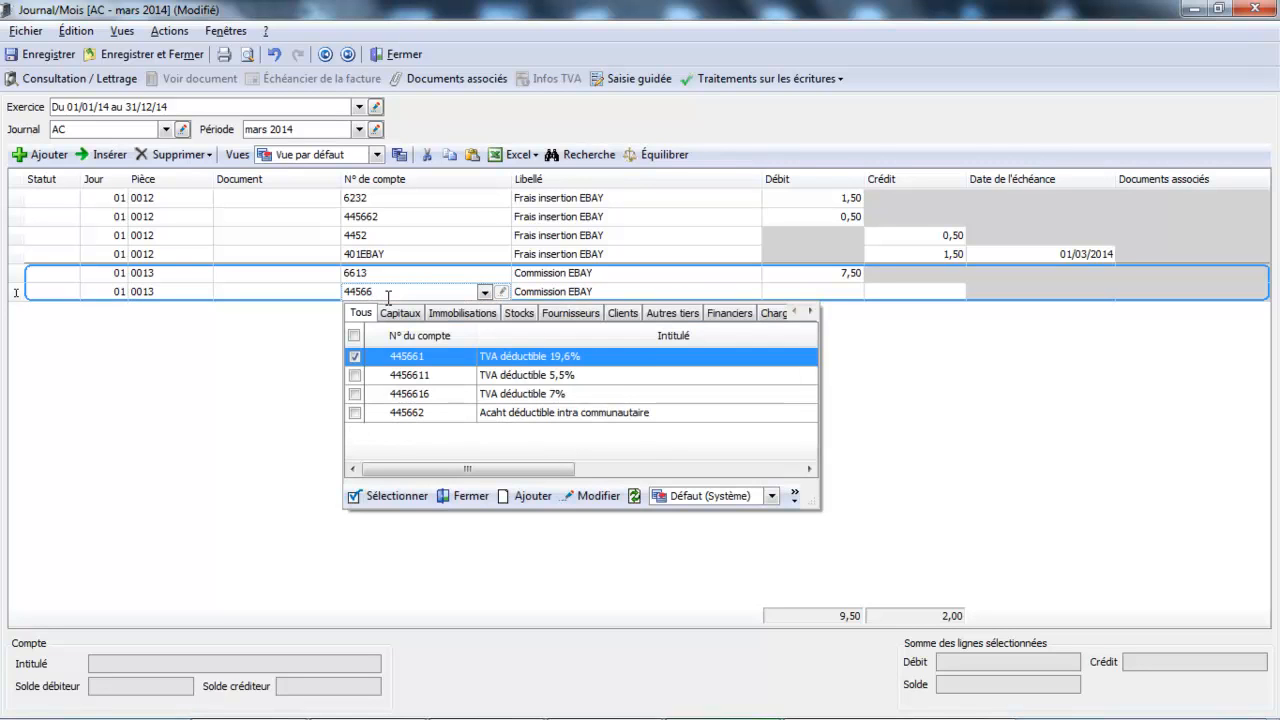
text(2)
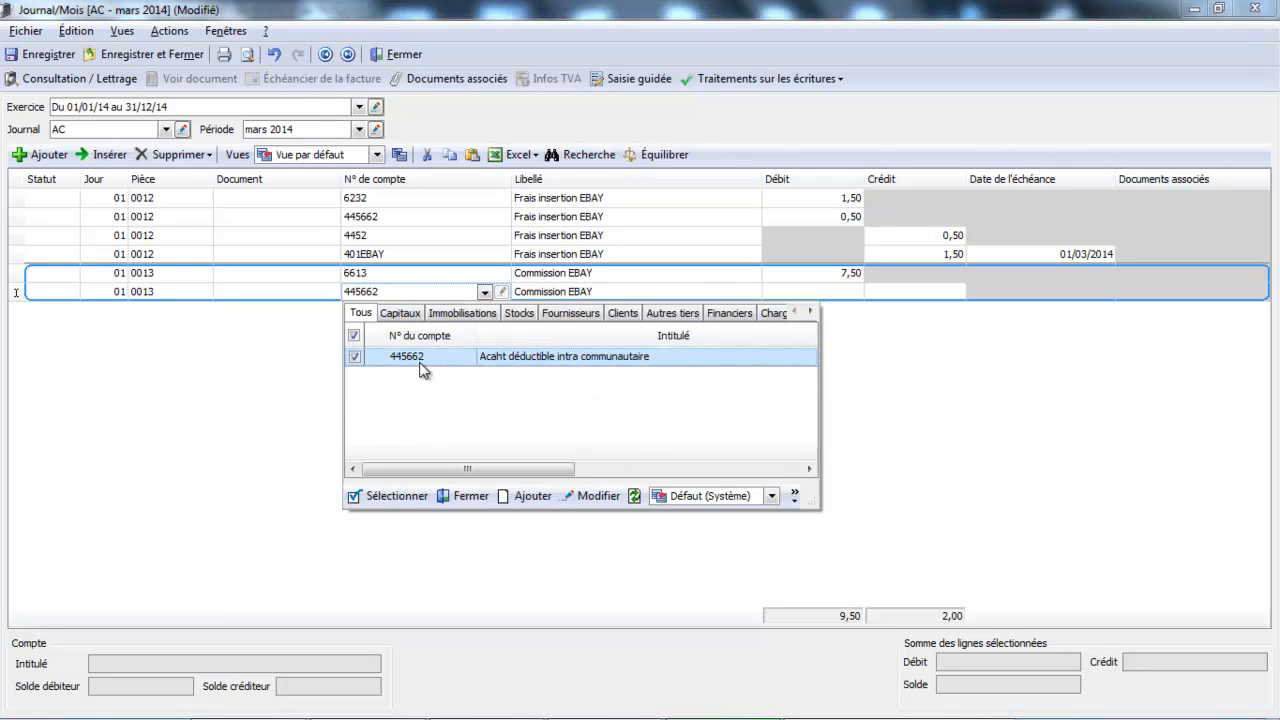
click(422, 370)
click(826, 297)
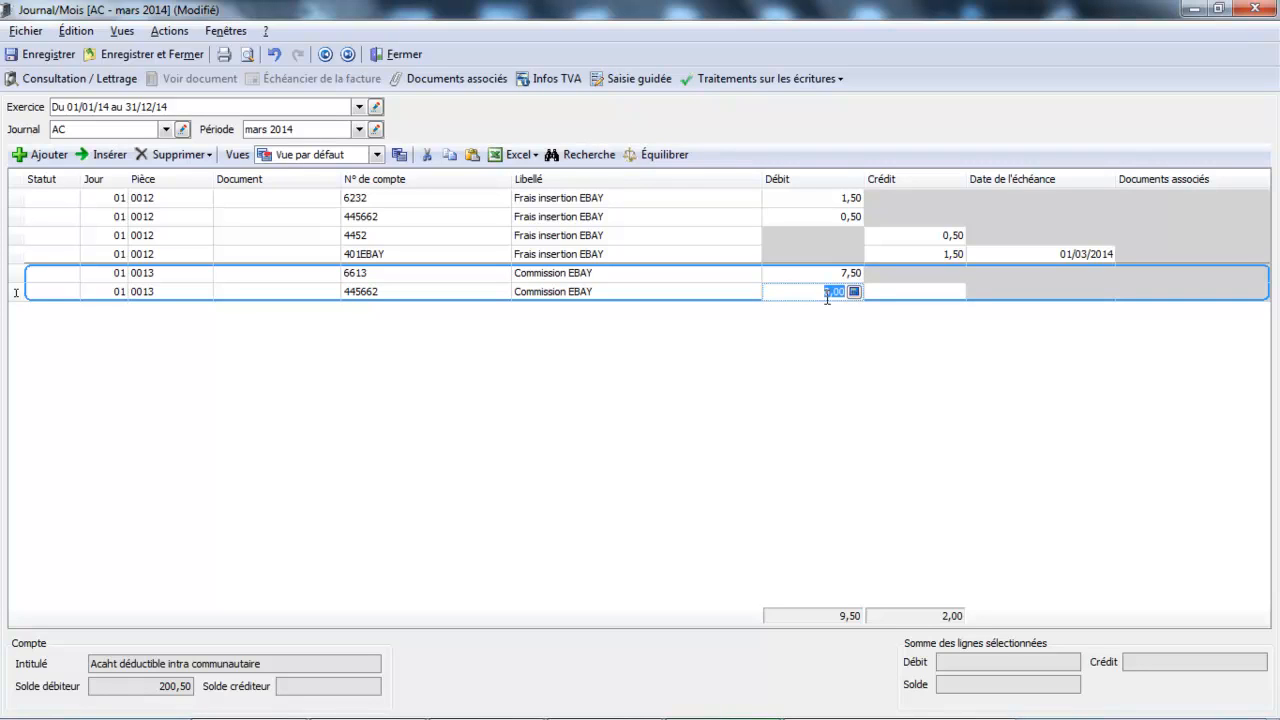
text(1)
key(Return)
Enter the third line on account 4452 "TVA due intracommunautaire" with a credit of 1,00.
key(Return)
key(Return)
key(Return)
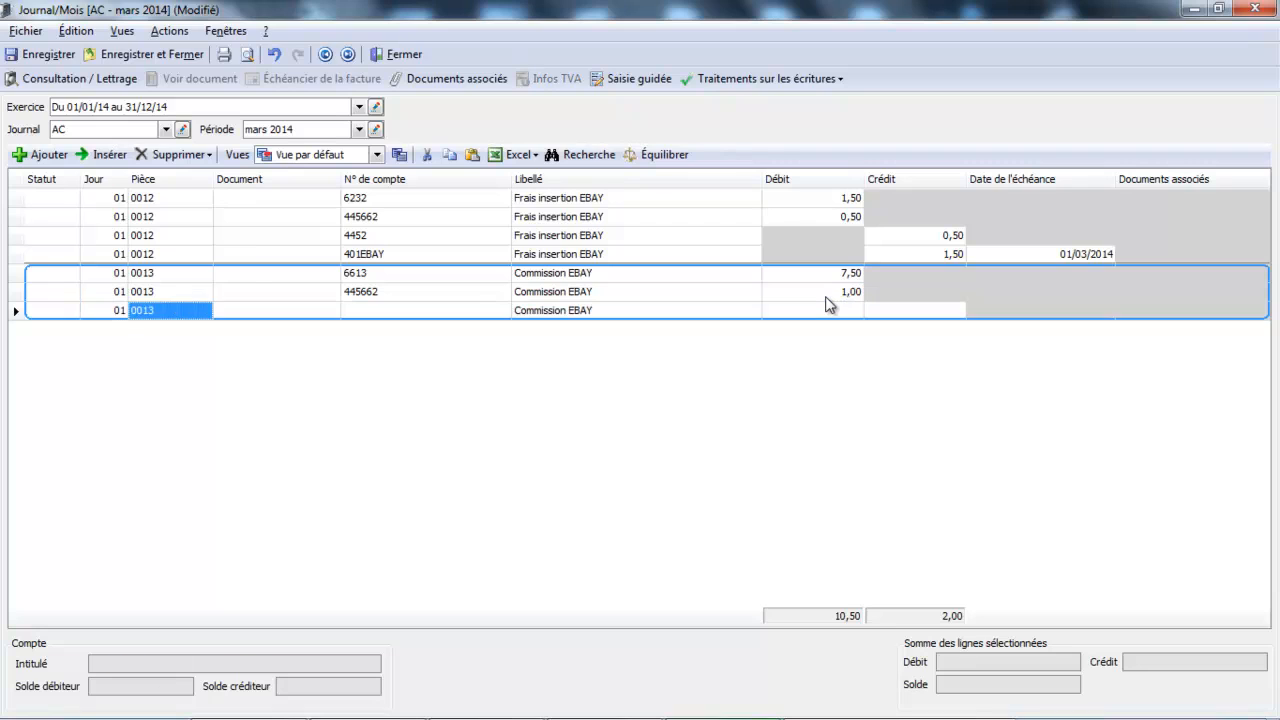
text(4452)
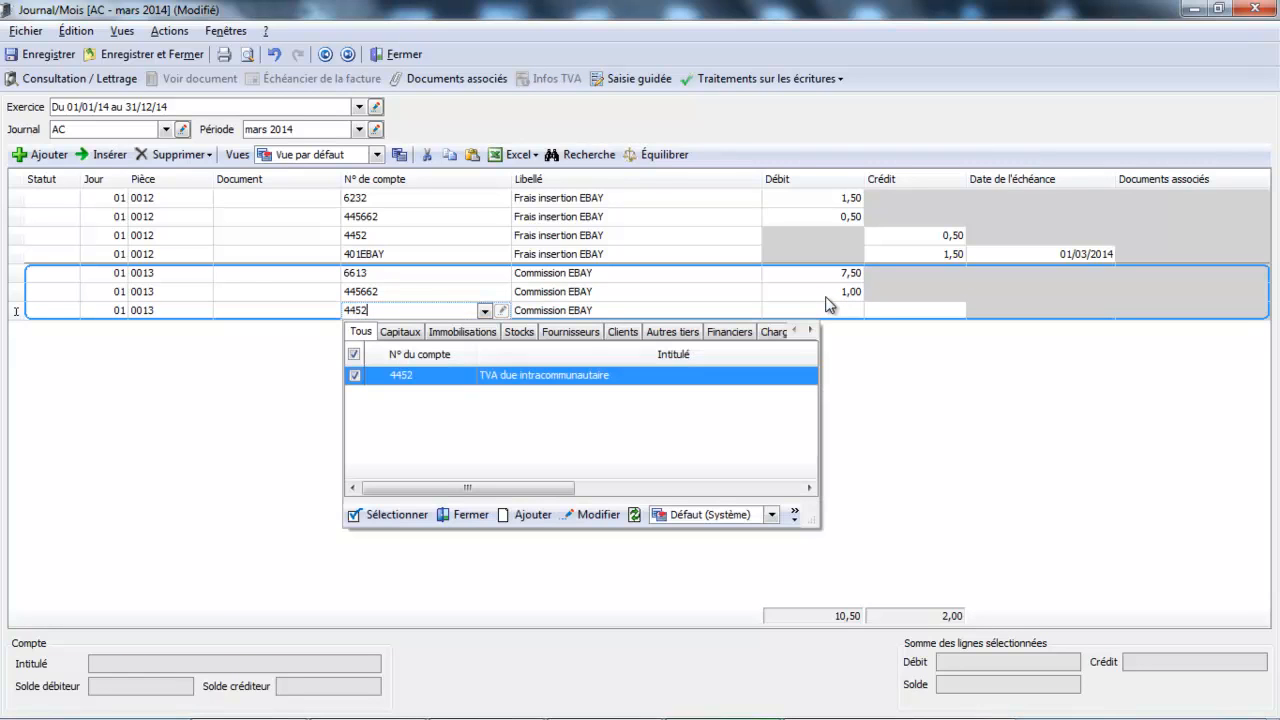
double_click(722, 372)
key(Return)
key(Return)
key(Return)
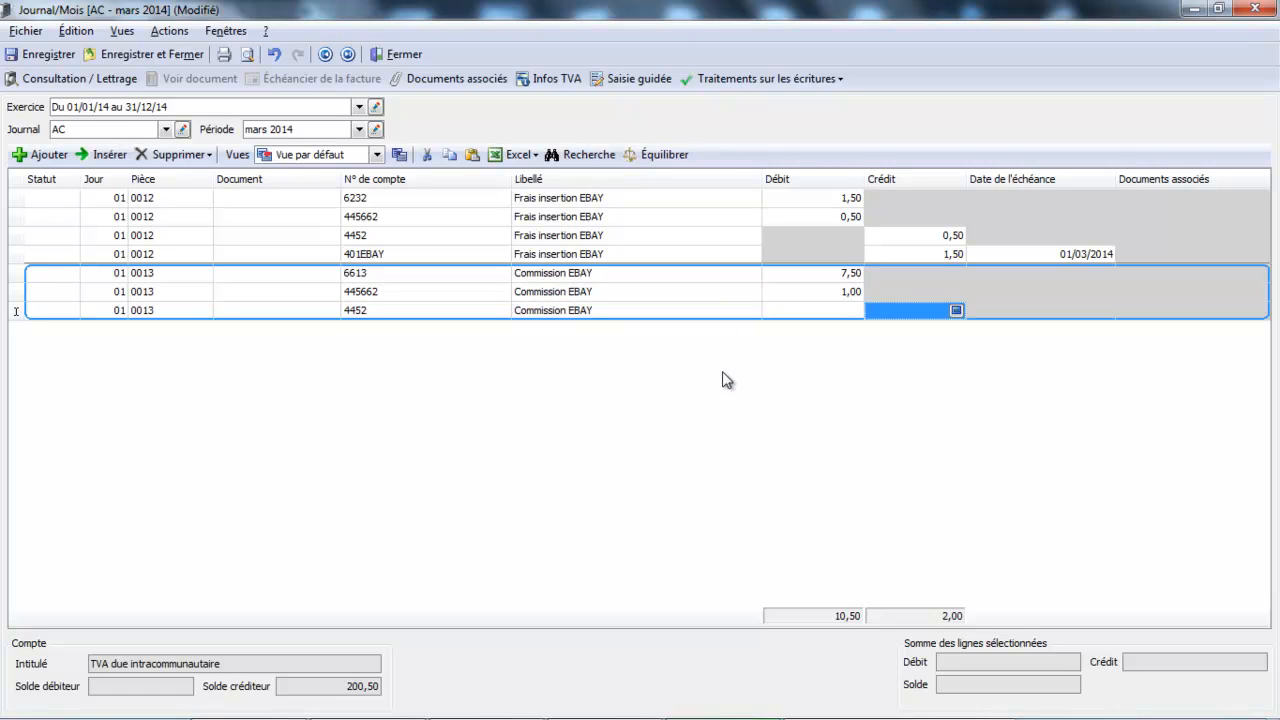
text(1)
key(Return)
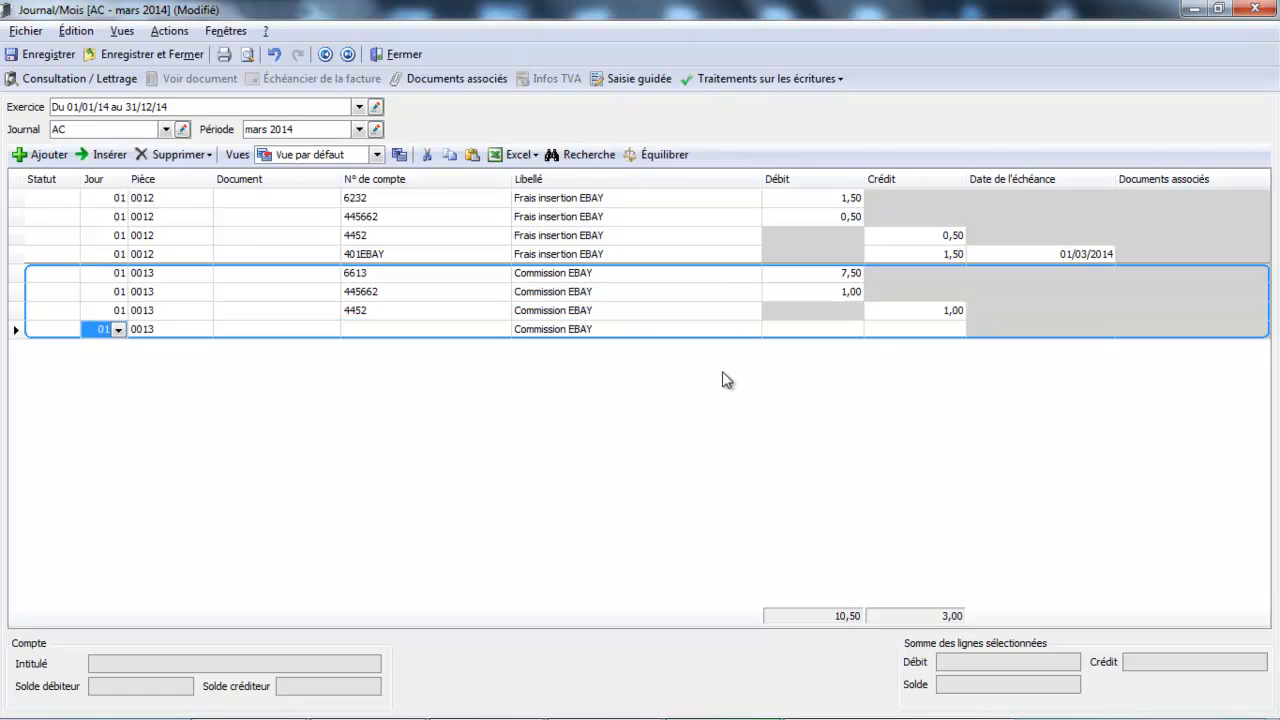
Enter the fourth line on supplier account 401EBAY with a credit of 7,50, keeping the due date 01/03/2014.
text(401)
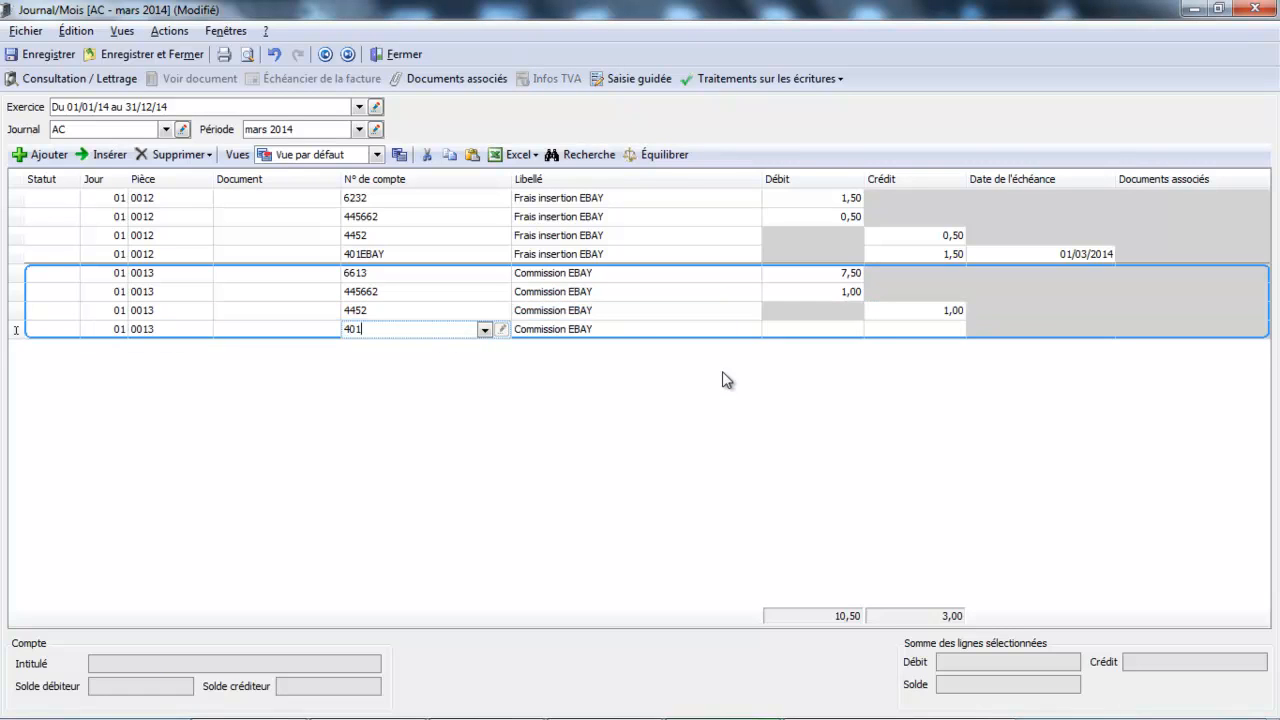
double_click(631, 416)
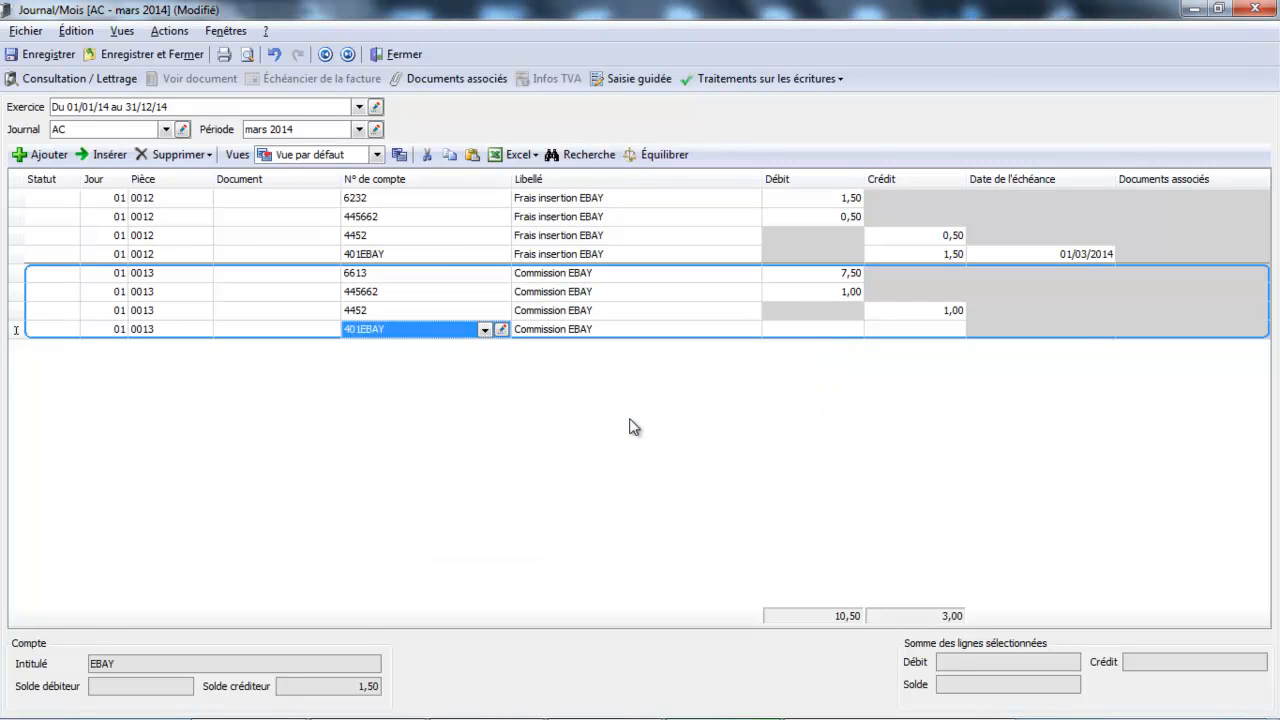
key(Return)
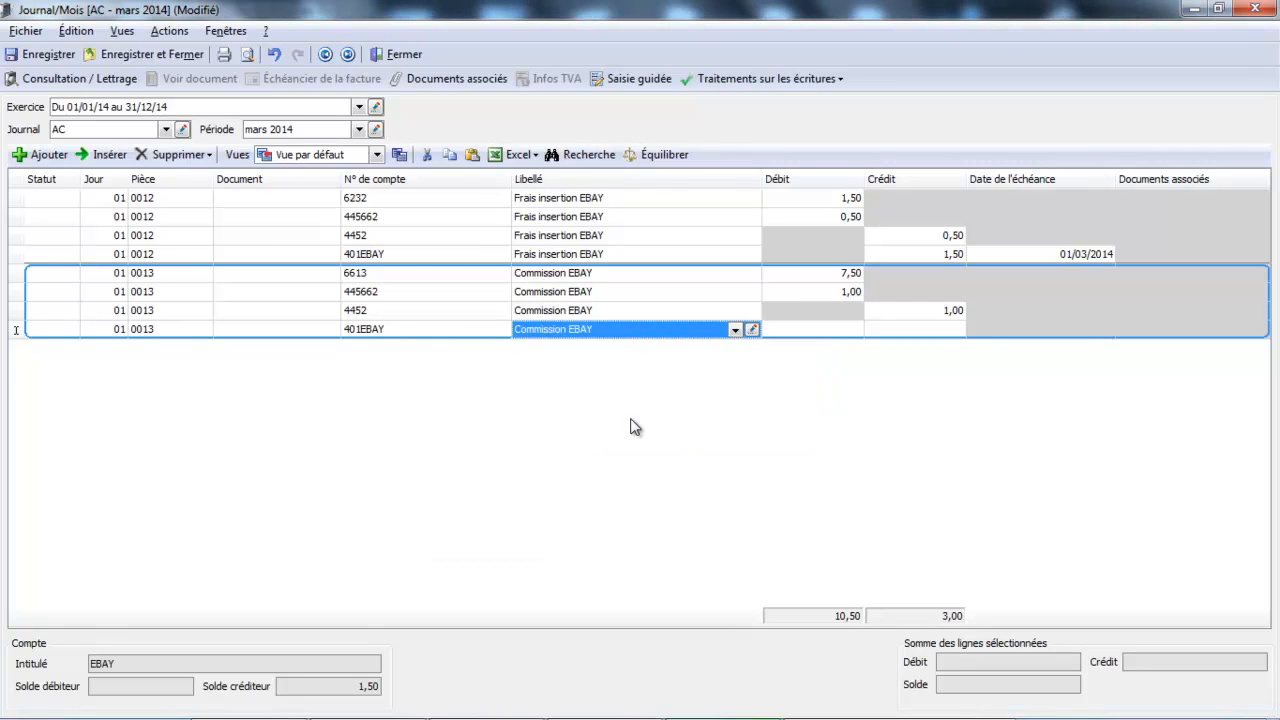
key(Return)
text(7)
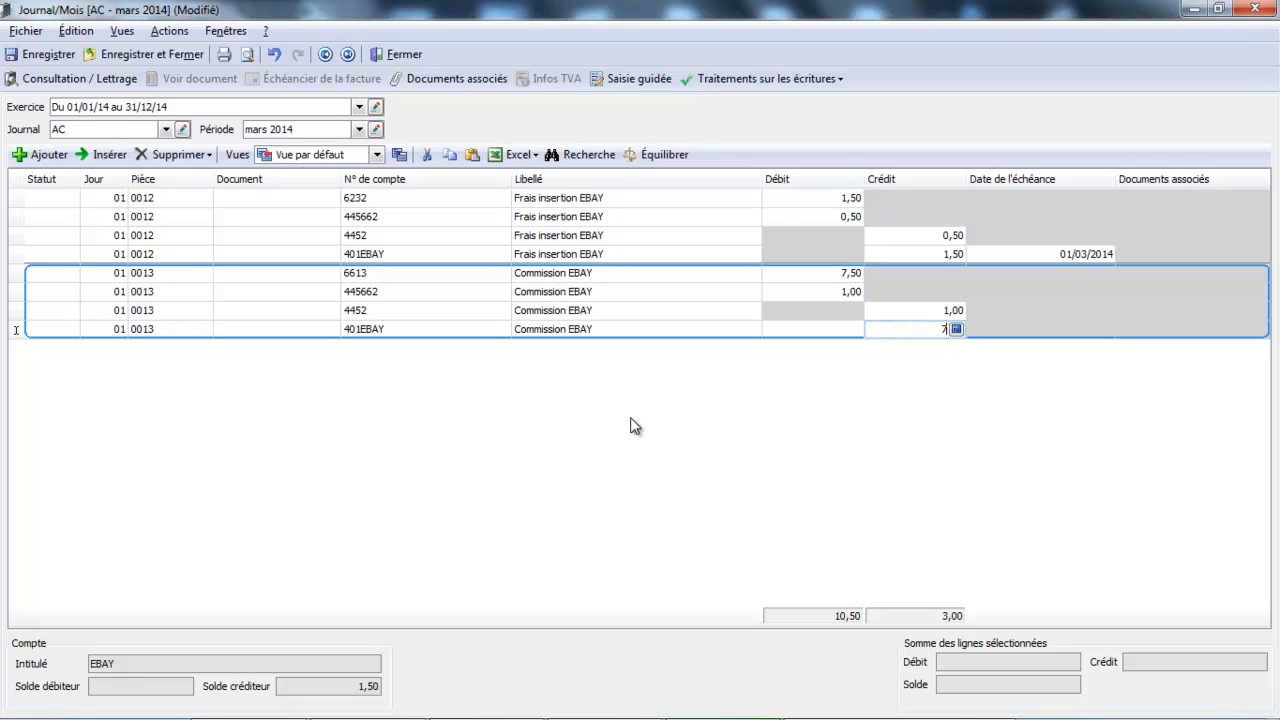
text(0)
key(BackSpace)
text(,5)
key(Tab)
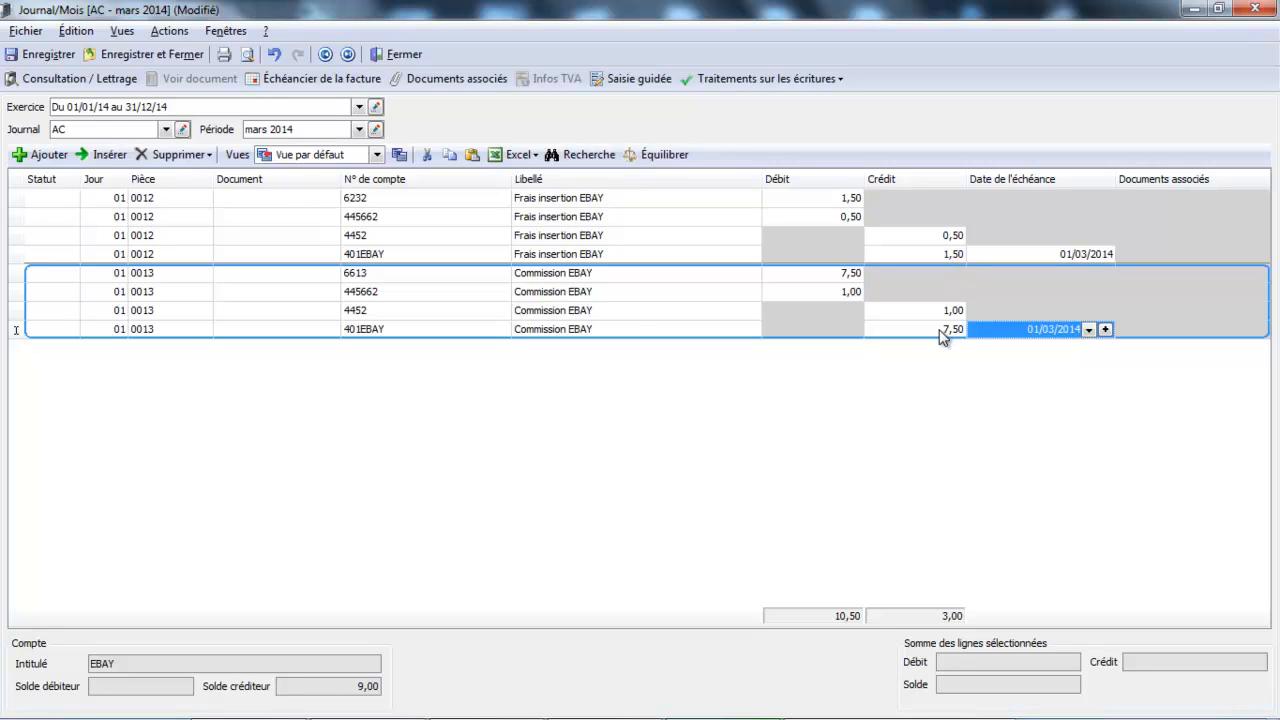
click(879, 379)
Switch to the March 2014 PA "PAYPAL" journal, saving the changes made to the AC journal.
click(166, 130)
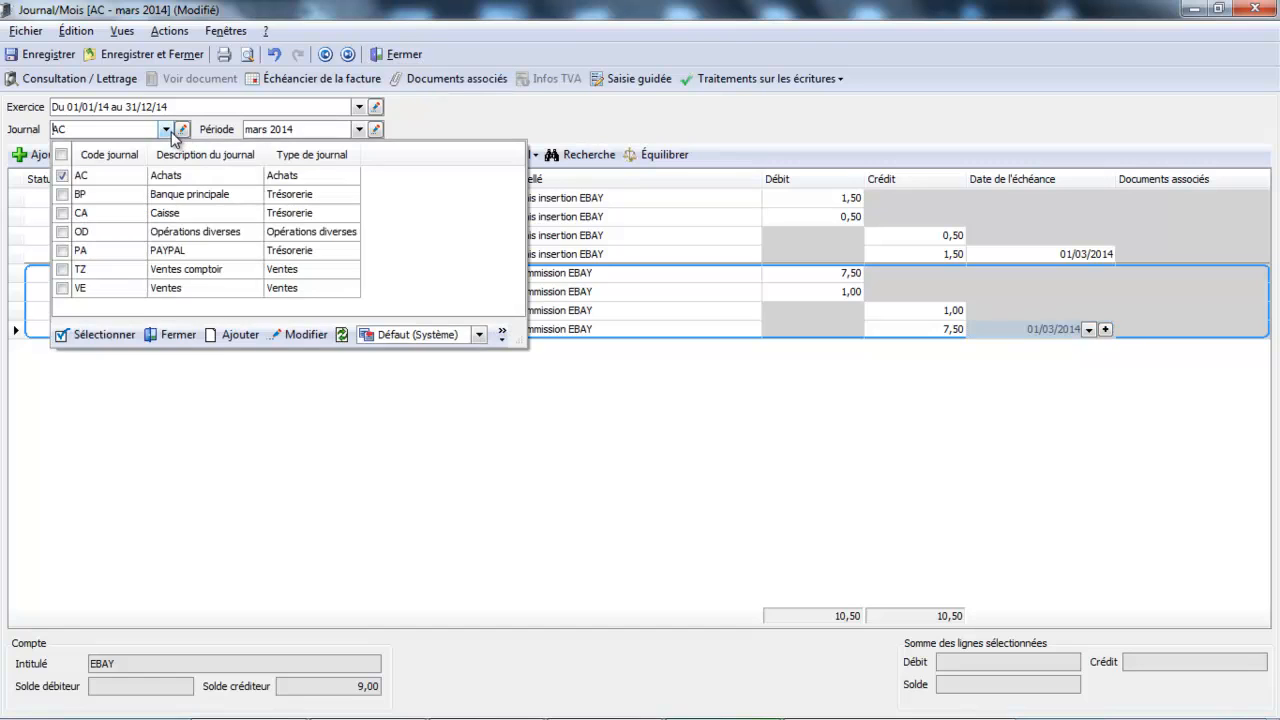
click(149, 250)
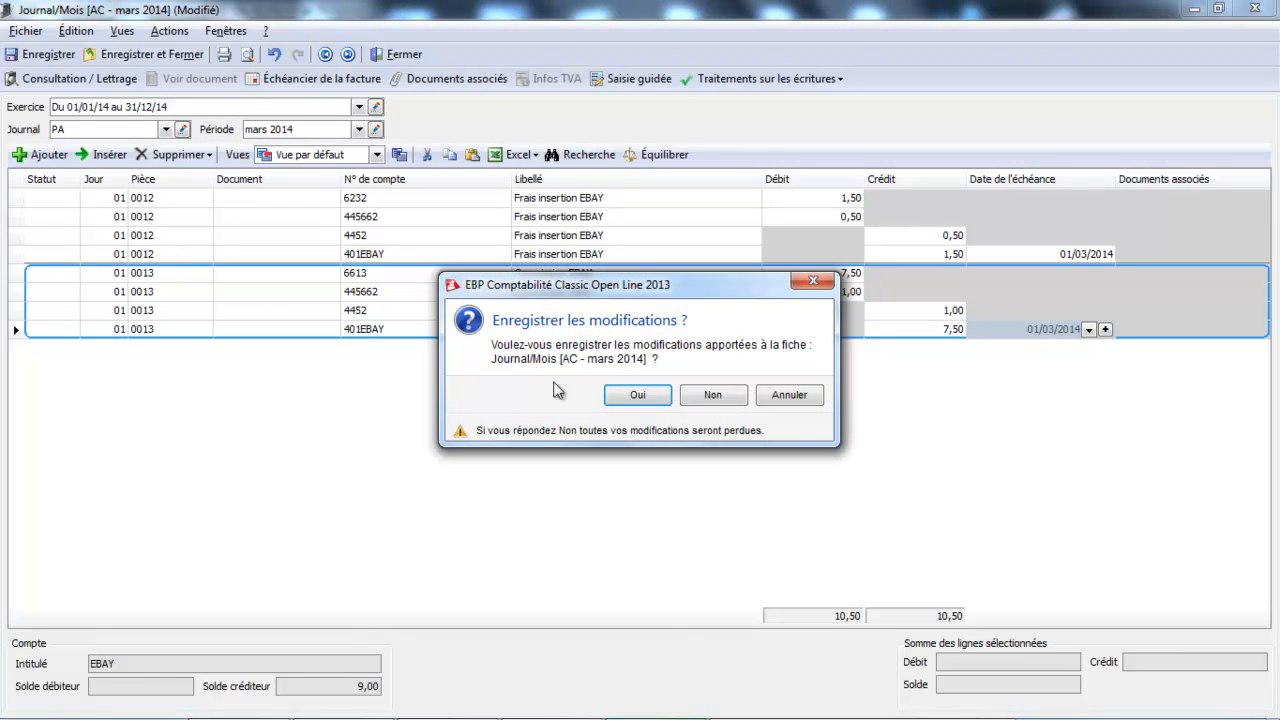
click(612, 395)
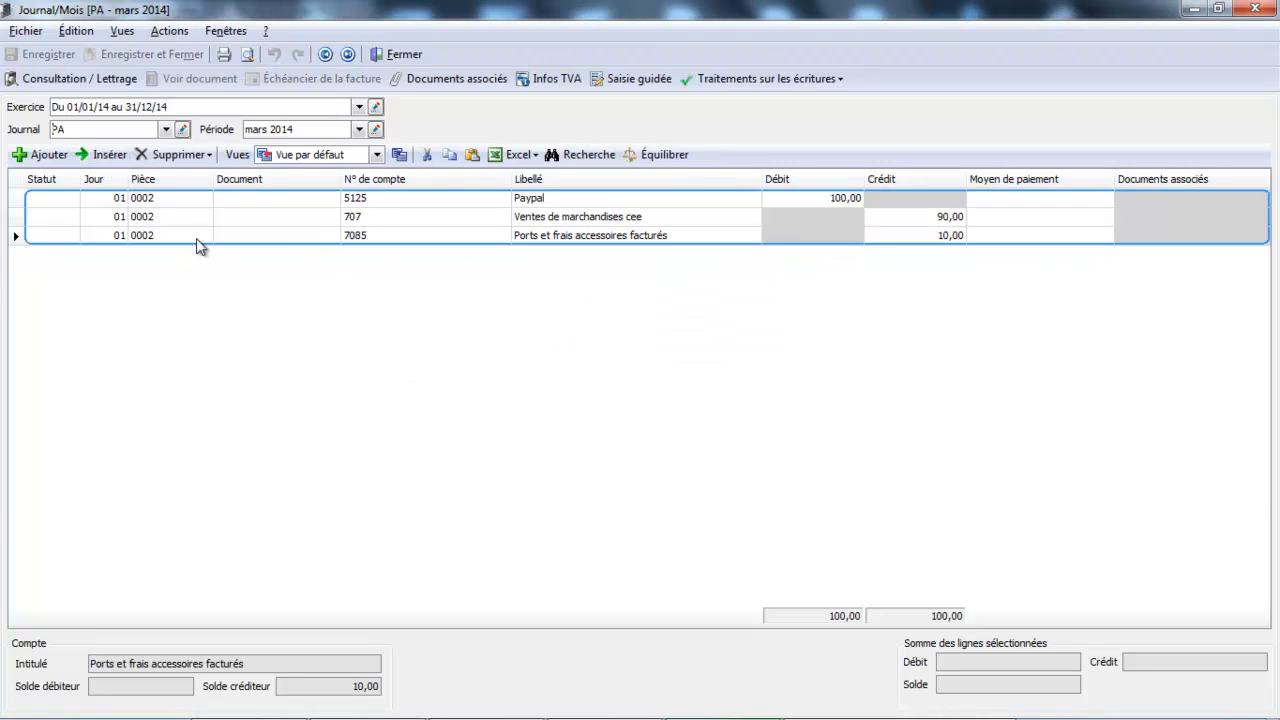
Add a new PA journal entry with its first line on account 401EBAY and a debit of 9,00.
click(47, 157)
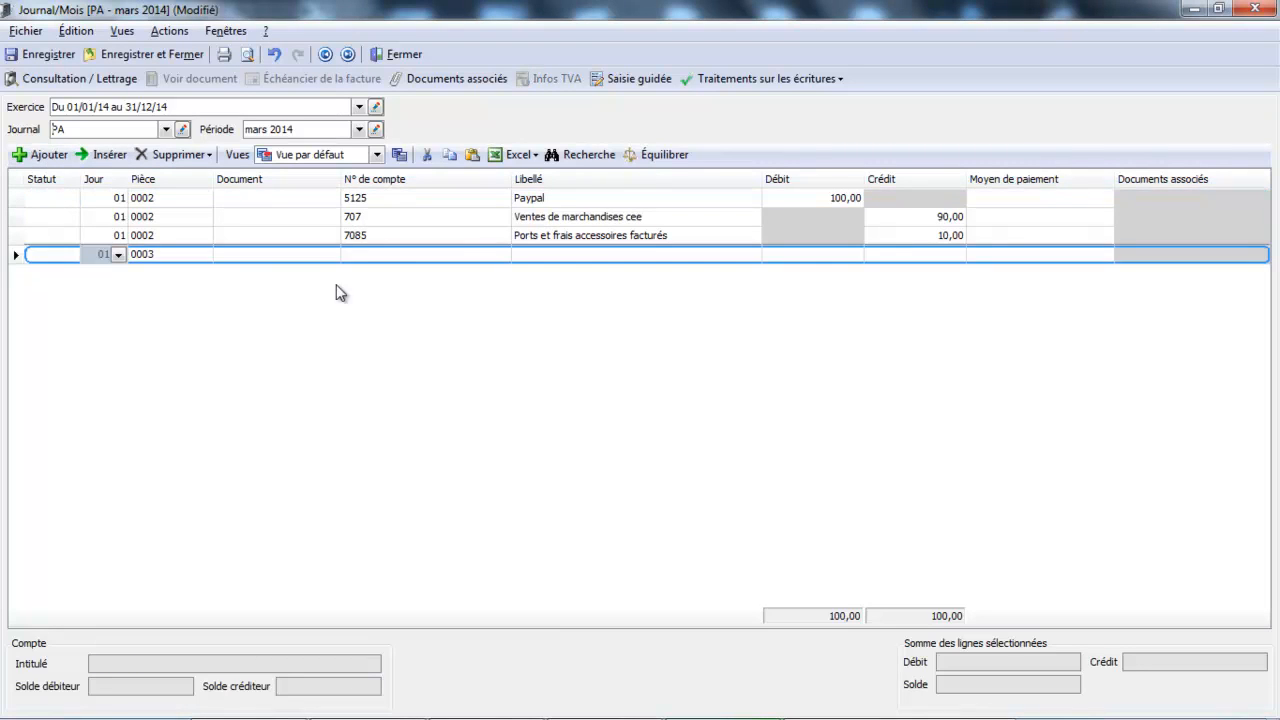
click(379, 254)
text(4)
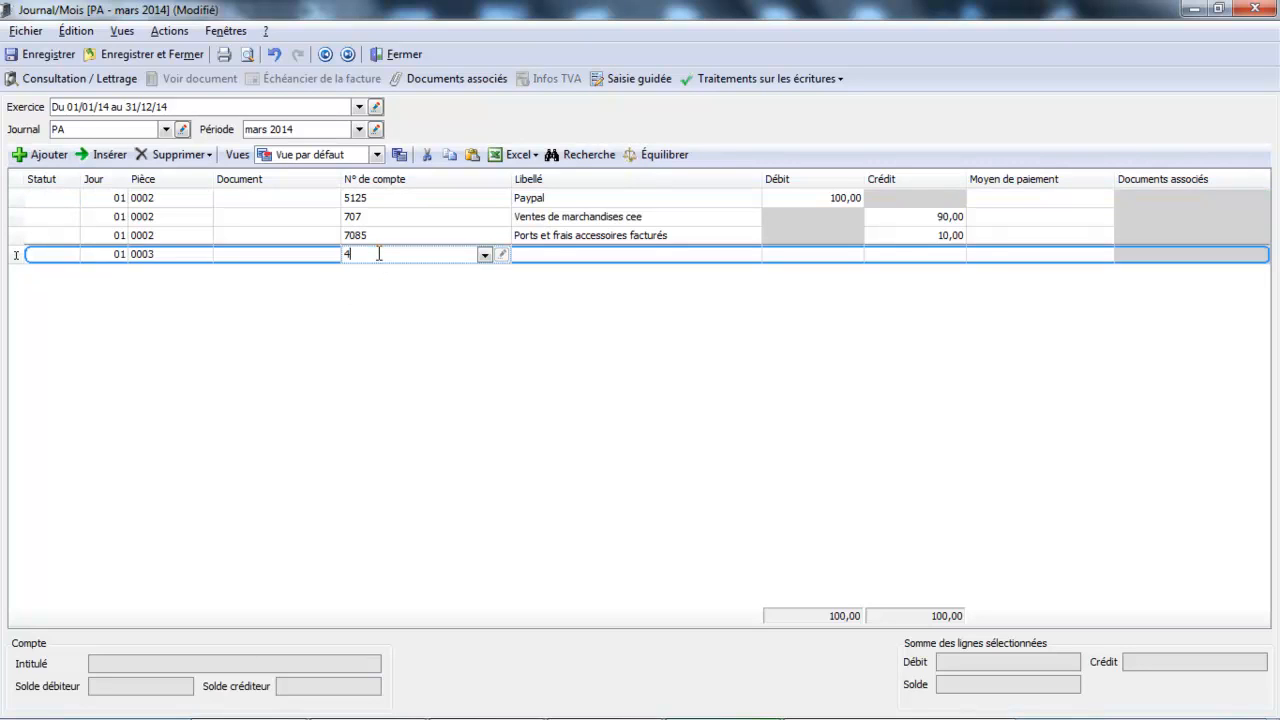
text(01eb)
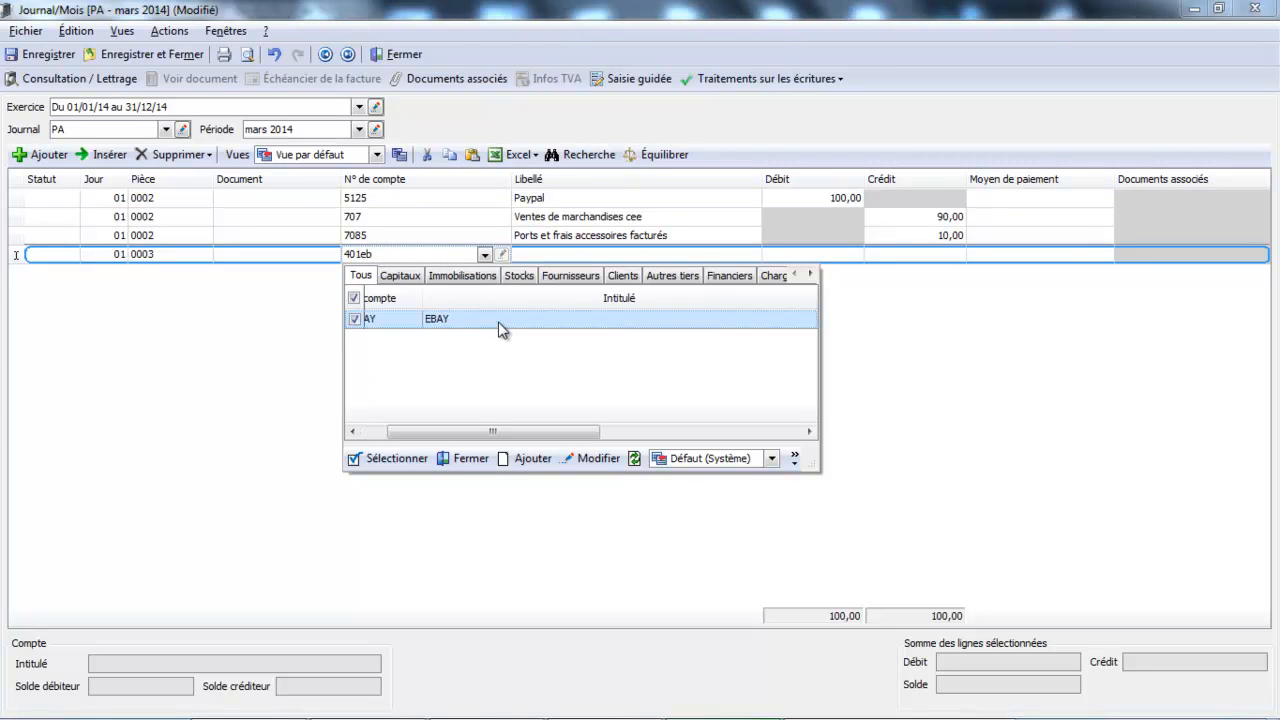
double_click(500, 323)
key(Tab)
key(Tab)
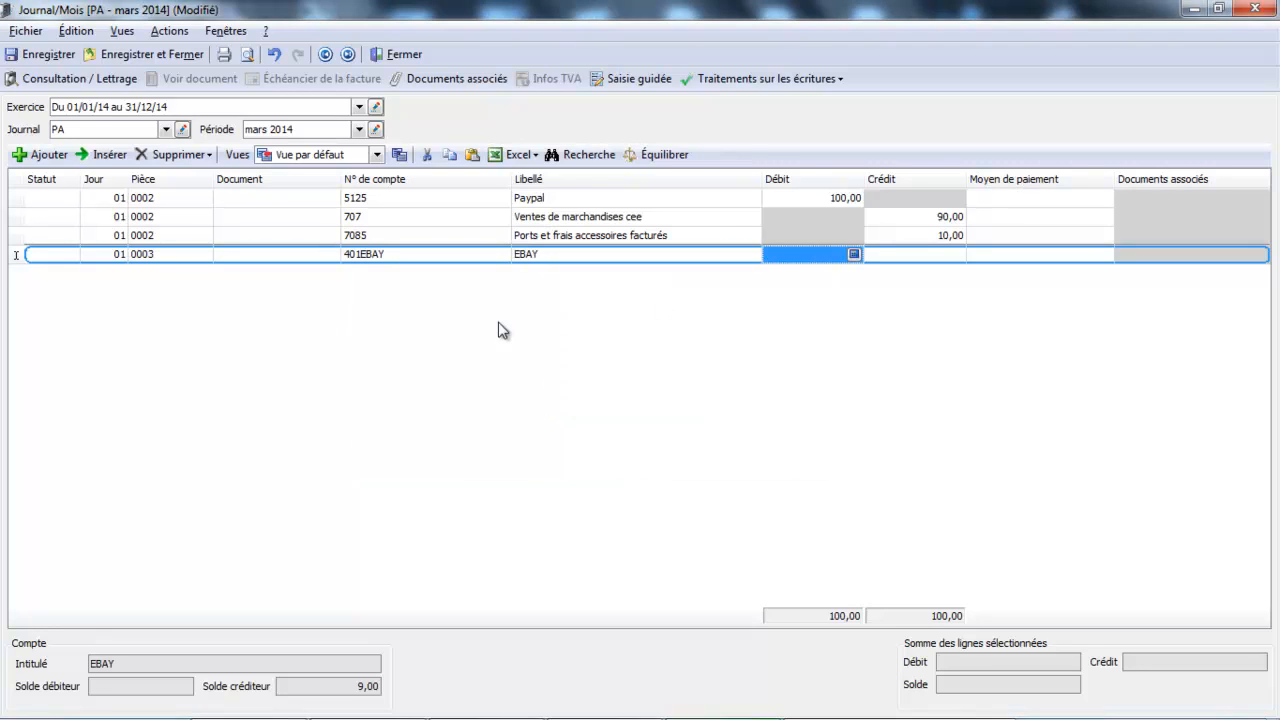
text(9)
key(Tab)
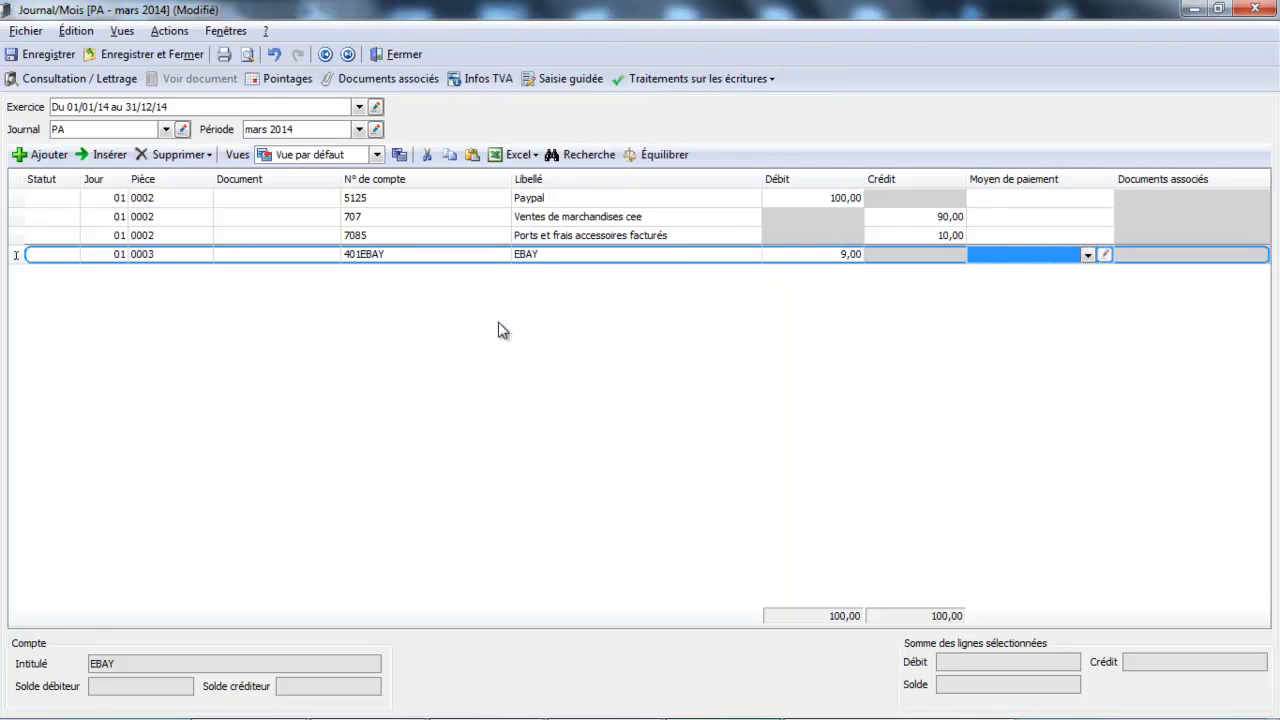
Complete the eBay payment entry with account 5125 "Paypal" on the second line and a balancing credit of 9,00.
key(Tab)
key(Tab)
key(Tab)
key(Tab)
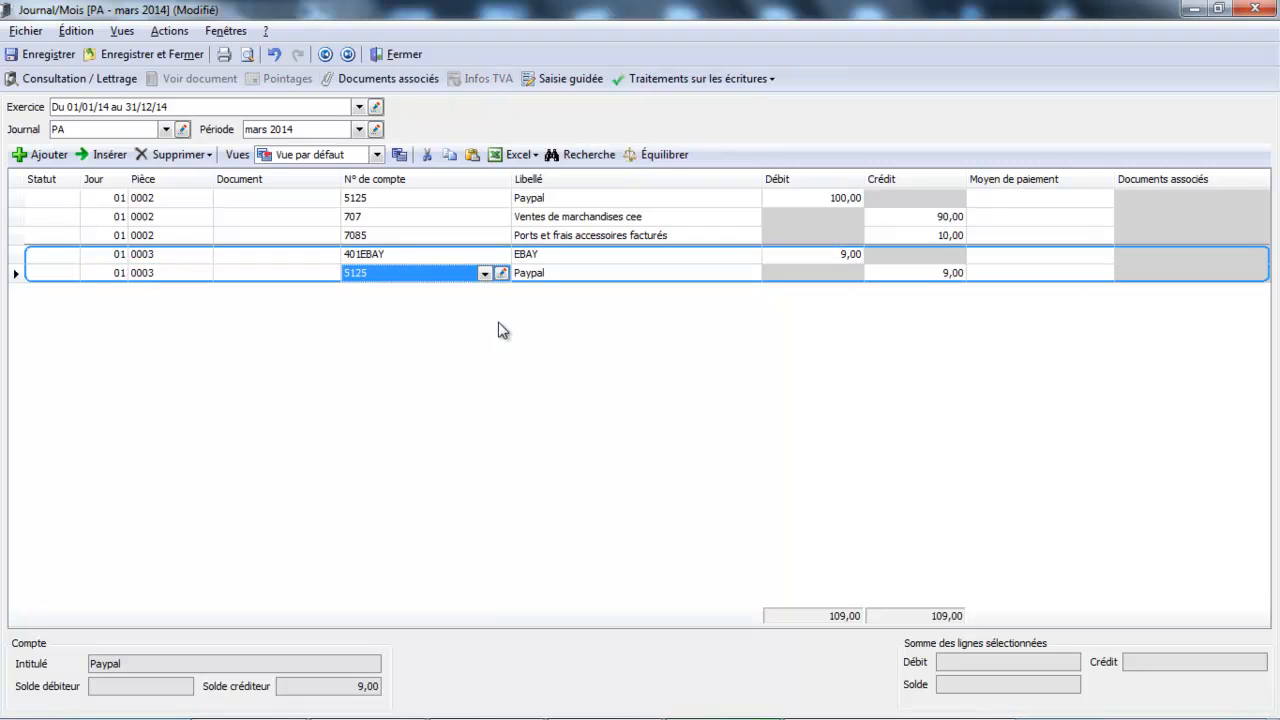
key(Tab)
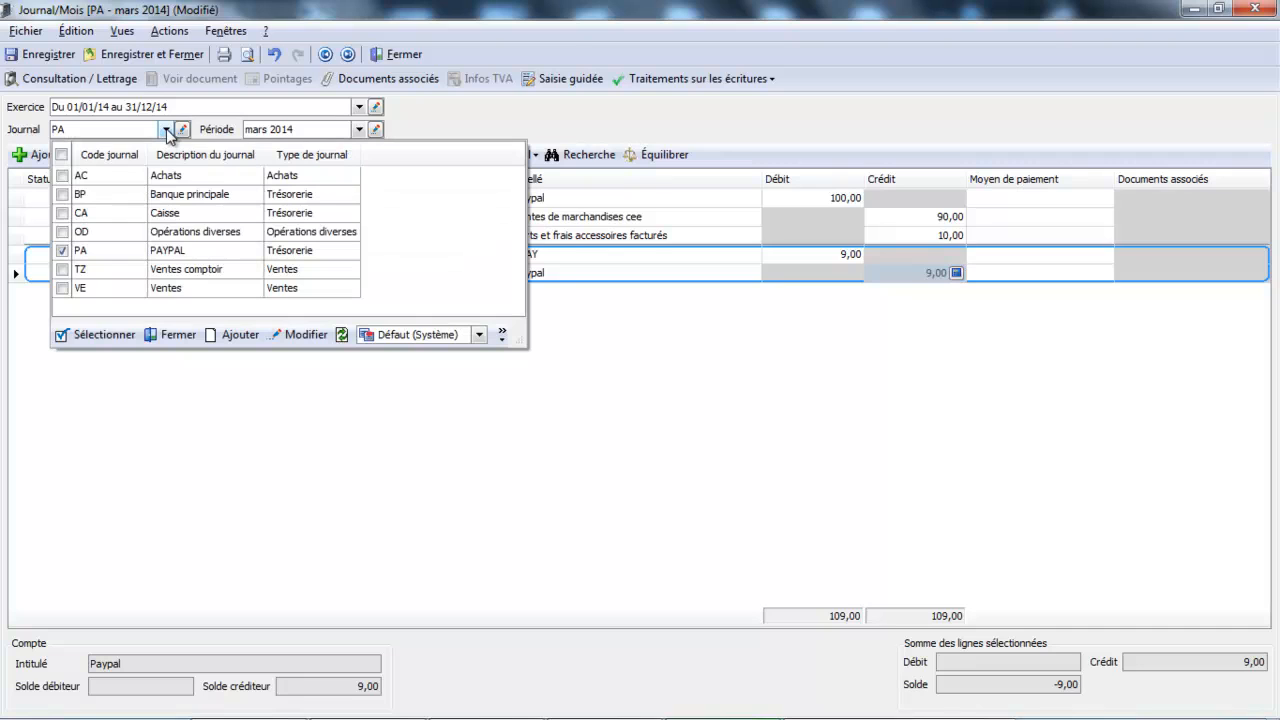
Switch back to the March 2014 BP "Banque principale" journal, saving the changes made to the PA journal.
click(142, 199)
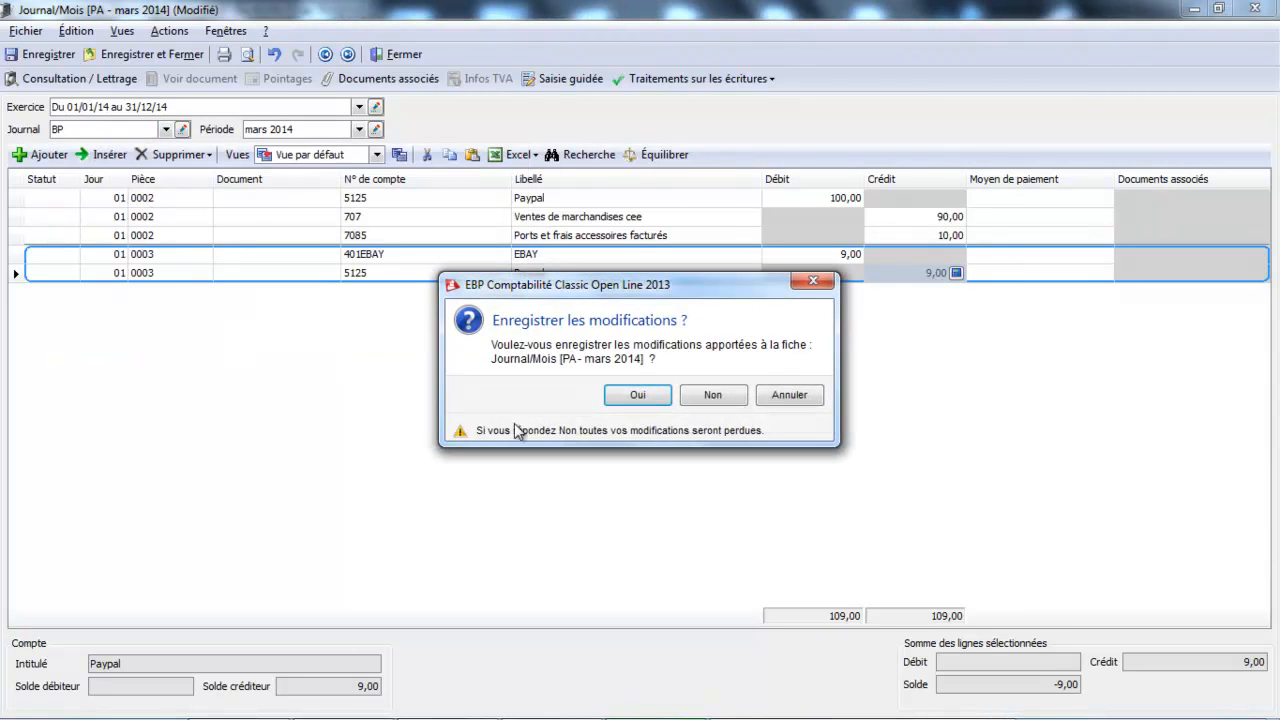
click(638, 396)
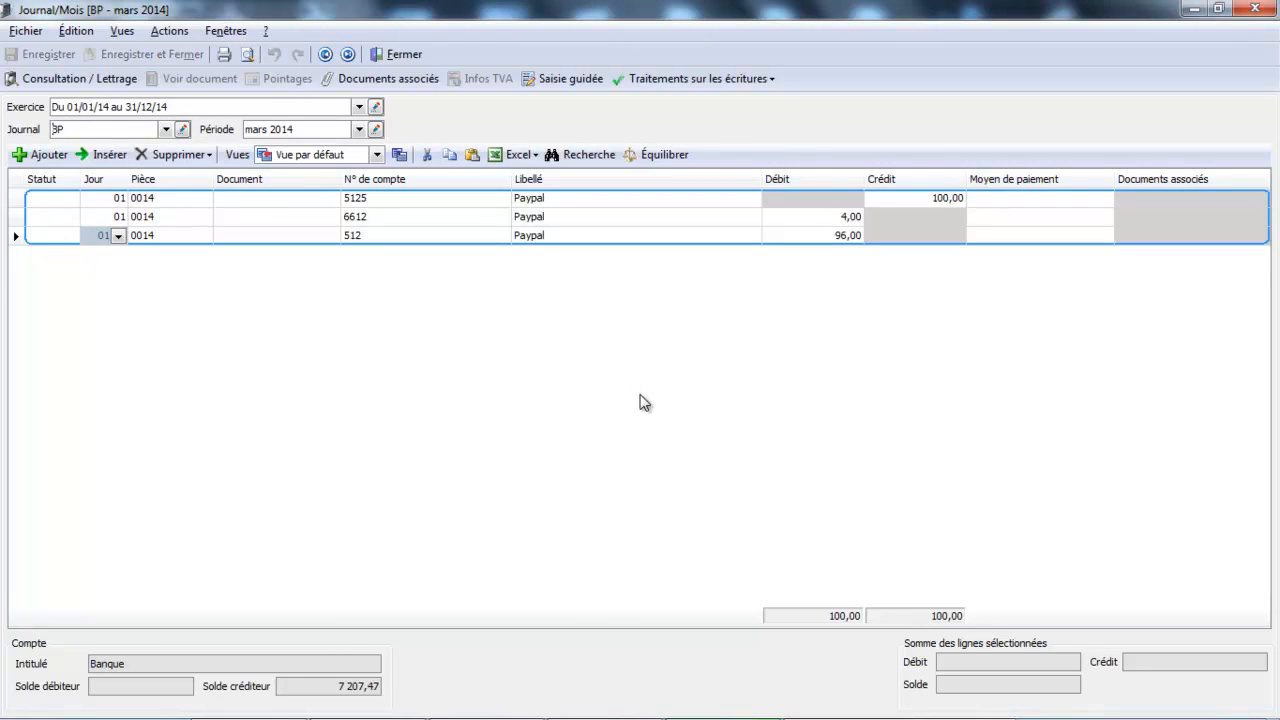
Add a new entry to the March 2014 BP journal with its first line on account 512 "Banque" and a credit of 9,00.
click(920, 238)
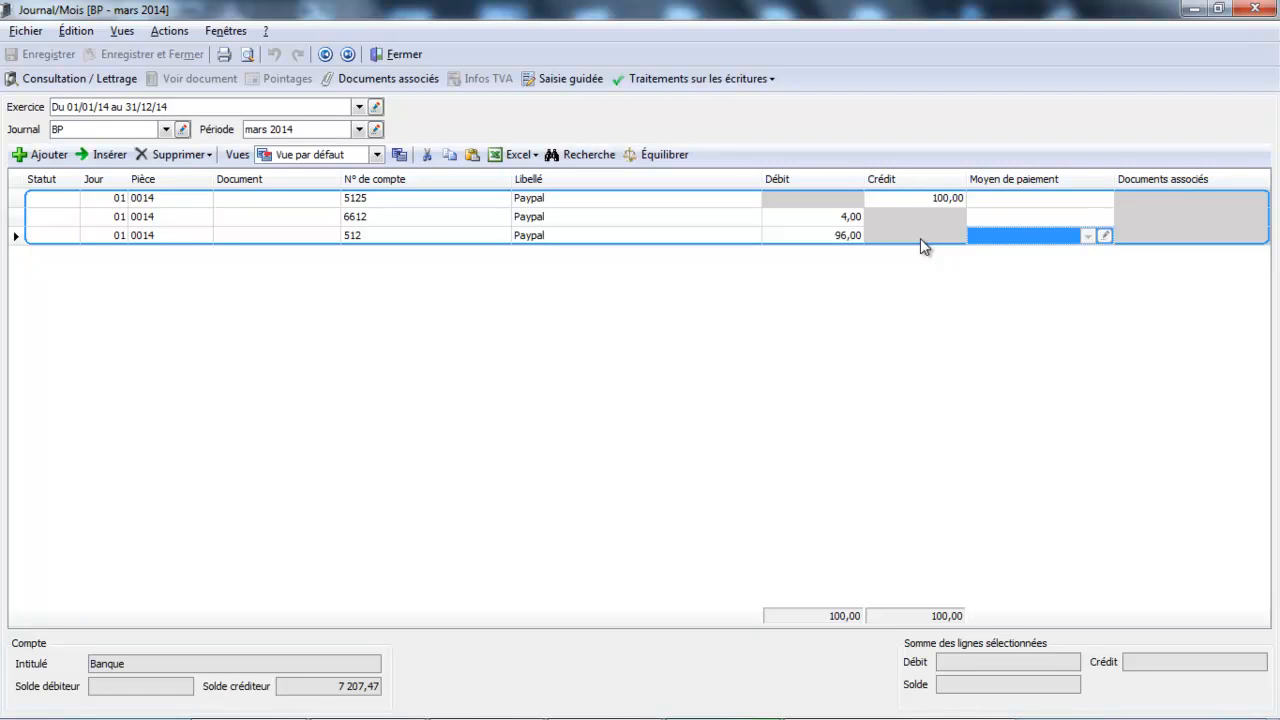
key(Tab)
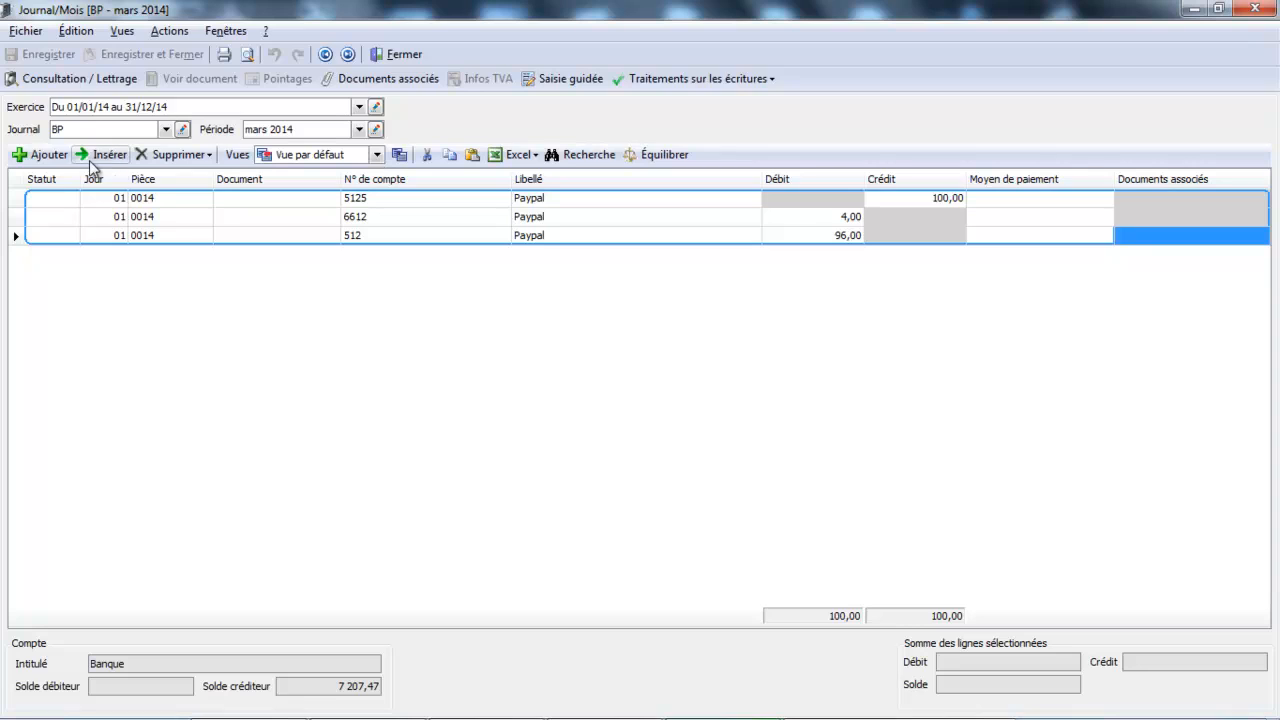
click(45, 157)
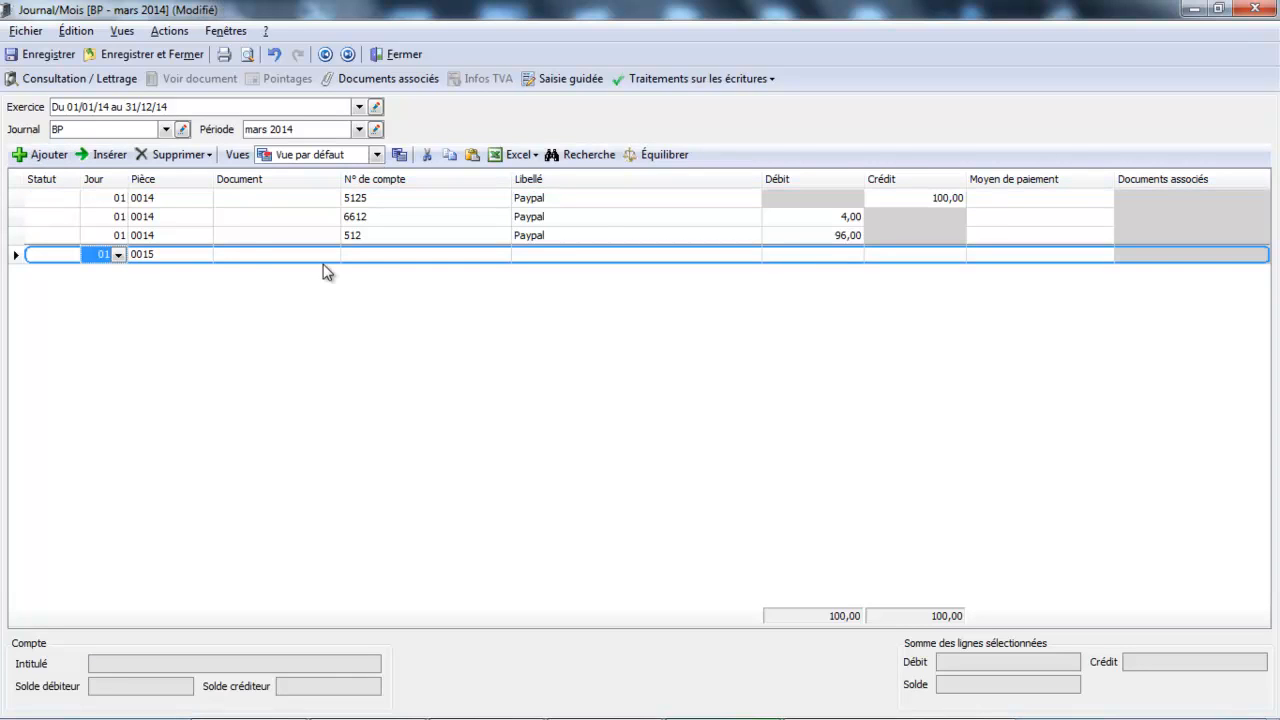
click(365, 257)
click(366, 257)
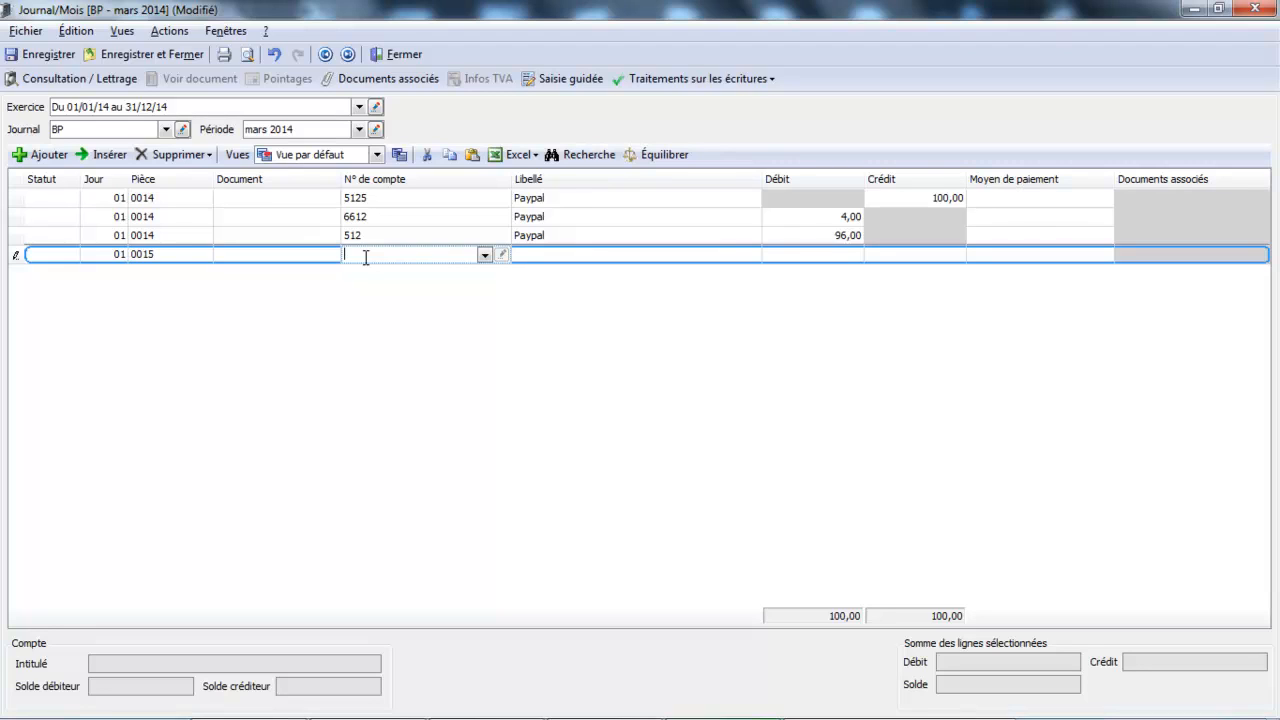
text(512)
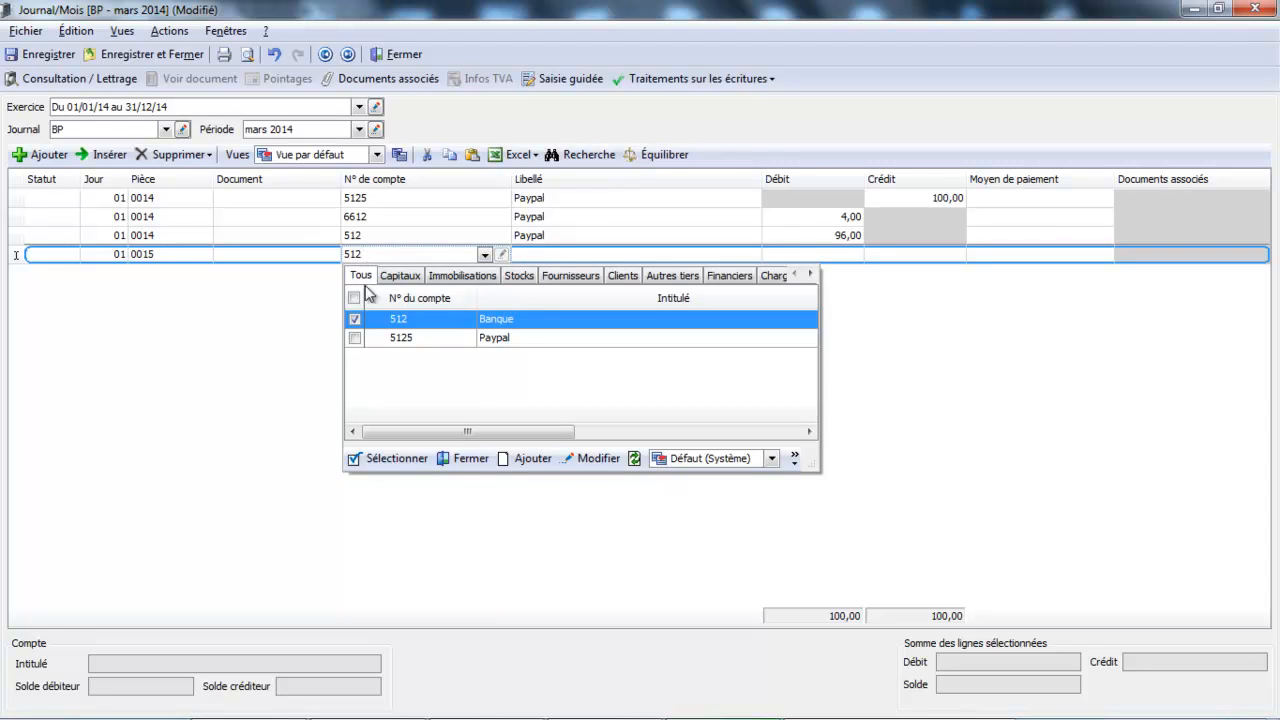
key(Return)
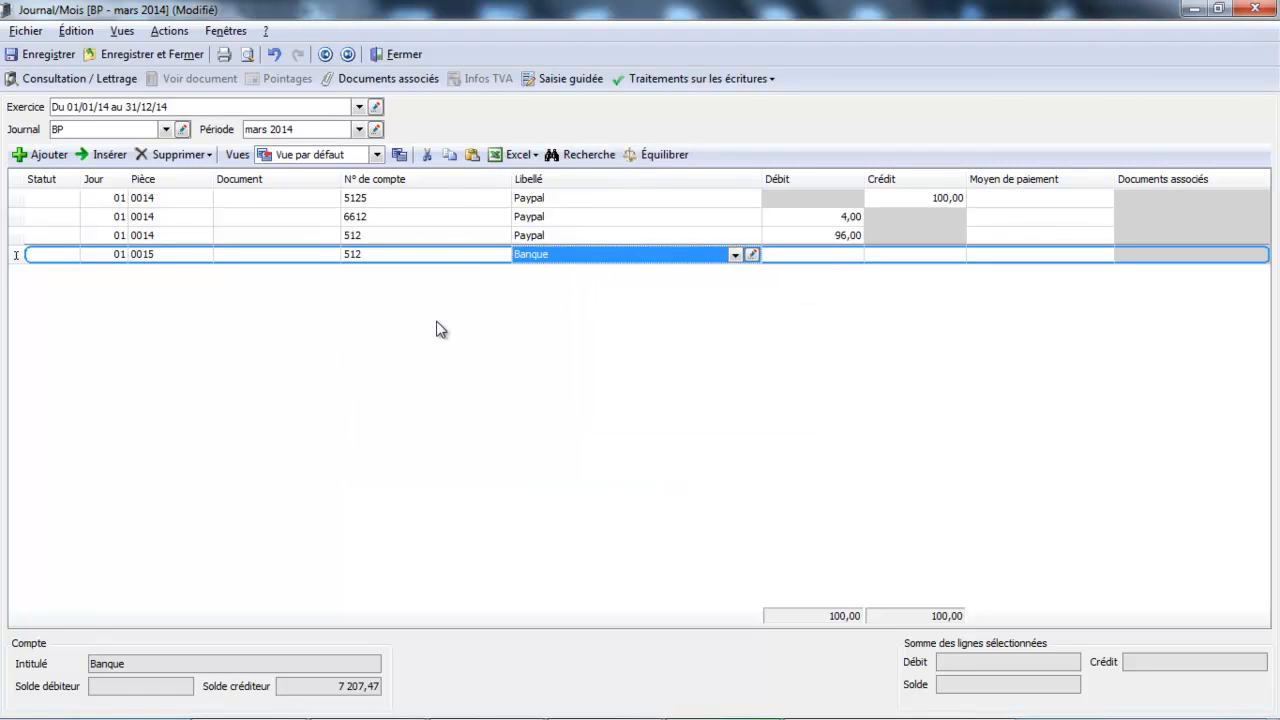
key(Return)
key(Return)
text(9)
key(Return)
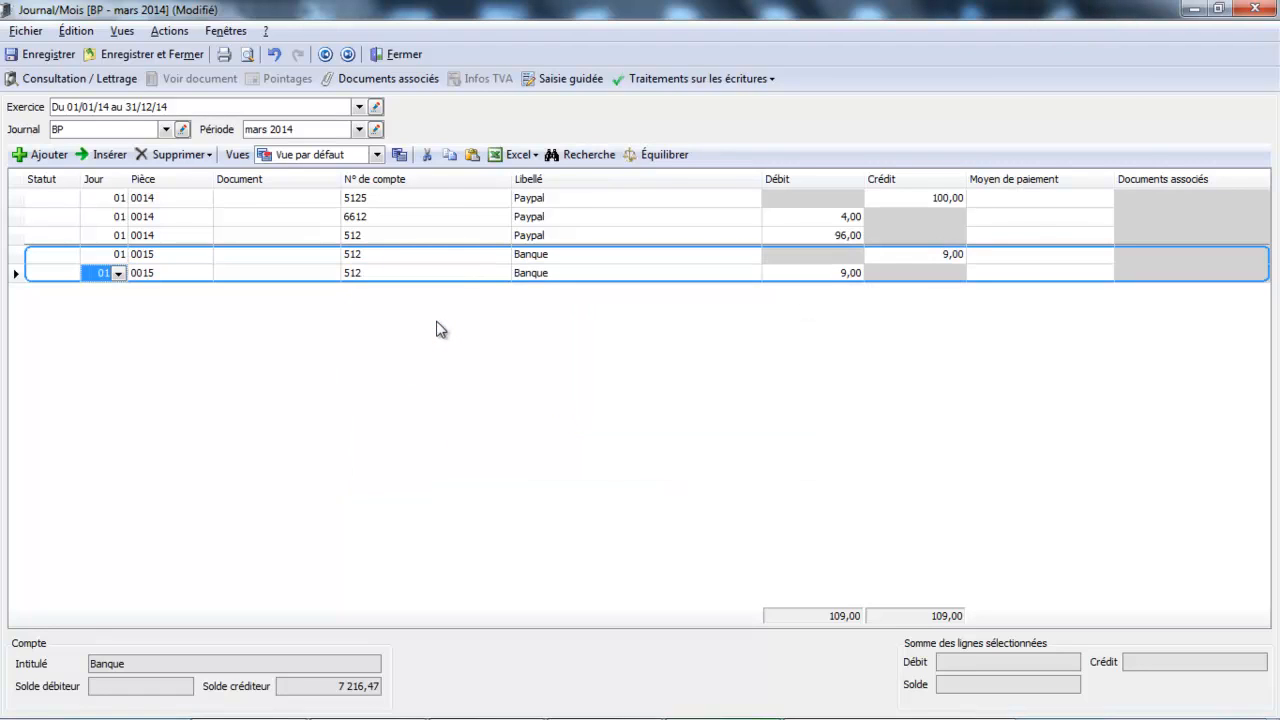
Change the new entry's balancing debit line to account 5125 "Paypal", and save and close the BP journal.
key(Return)
click(462, 277)
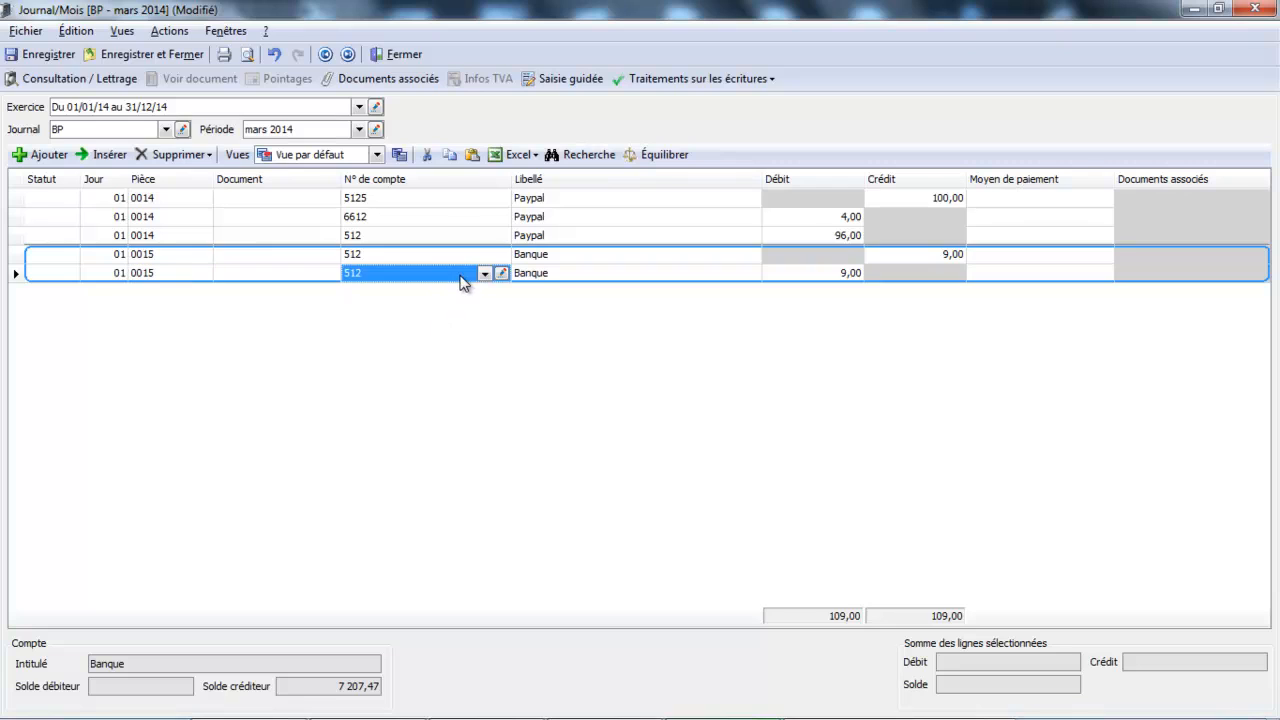
click(484, 274)
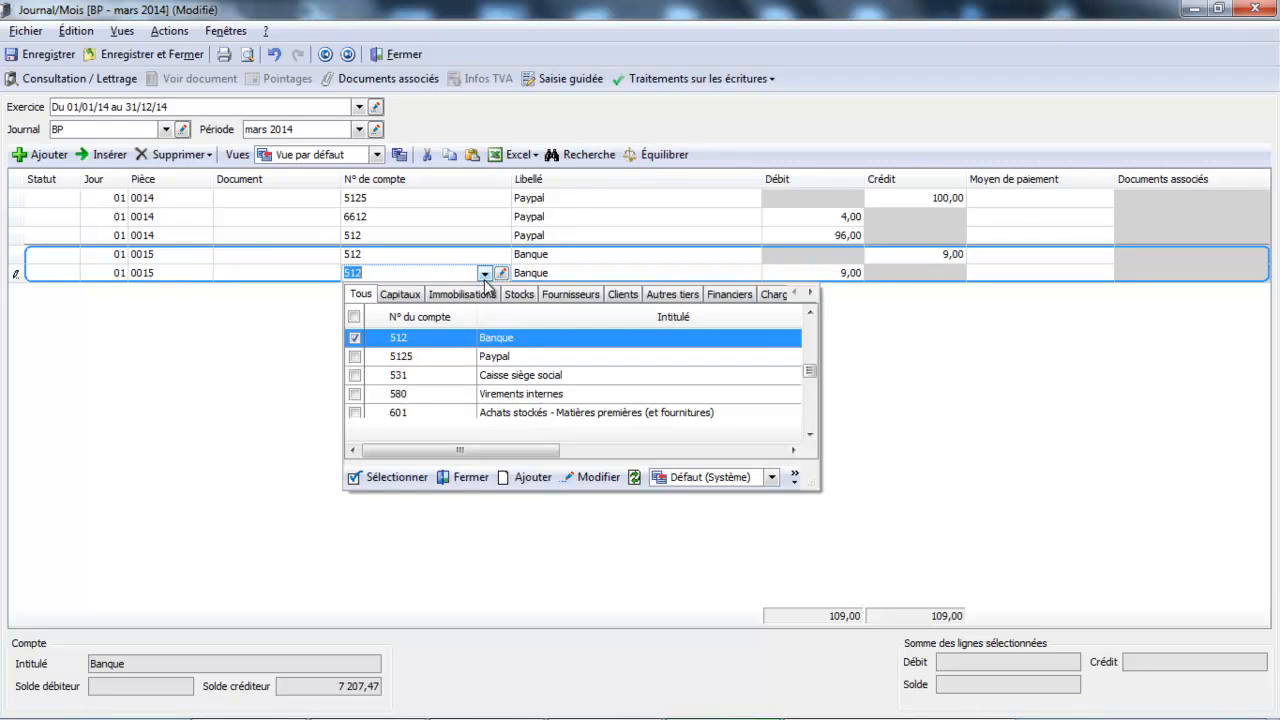
click(463, 357)
key(Return)
key(Return)
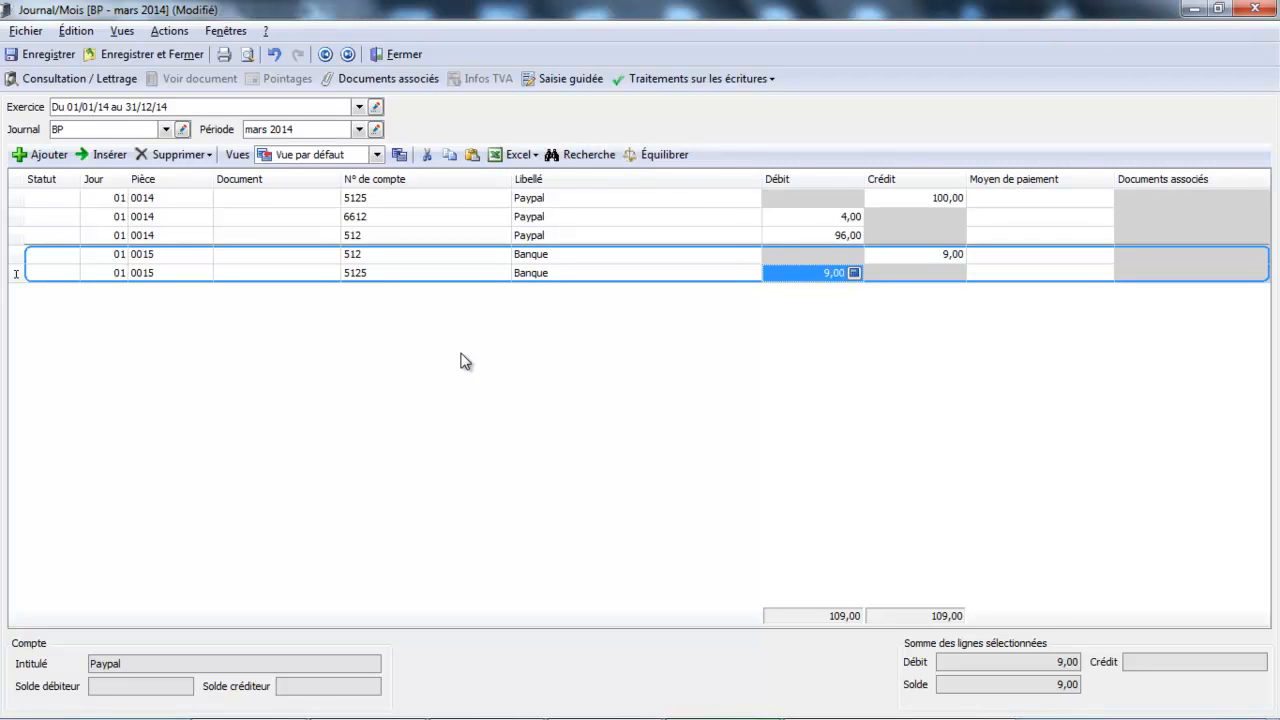
key(Return)
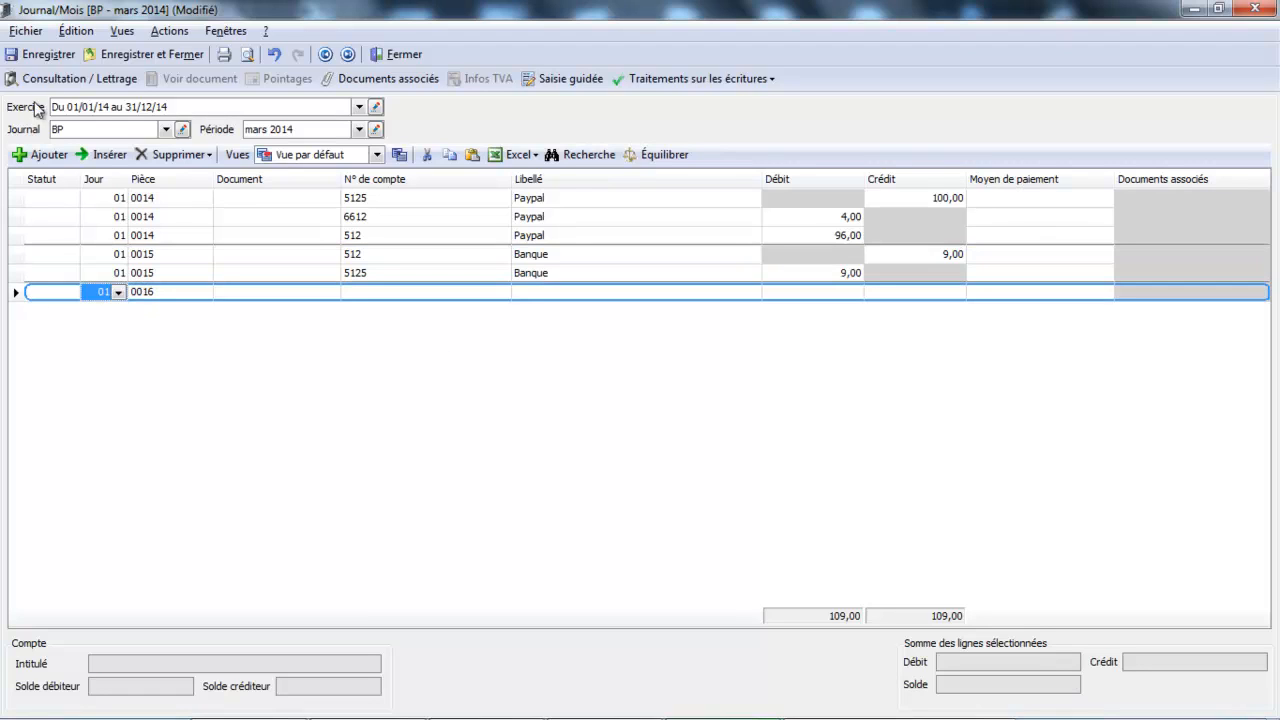
click(61, 52)
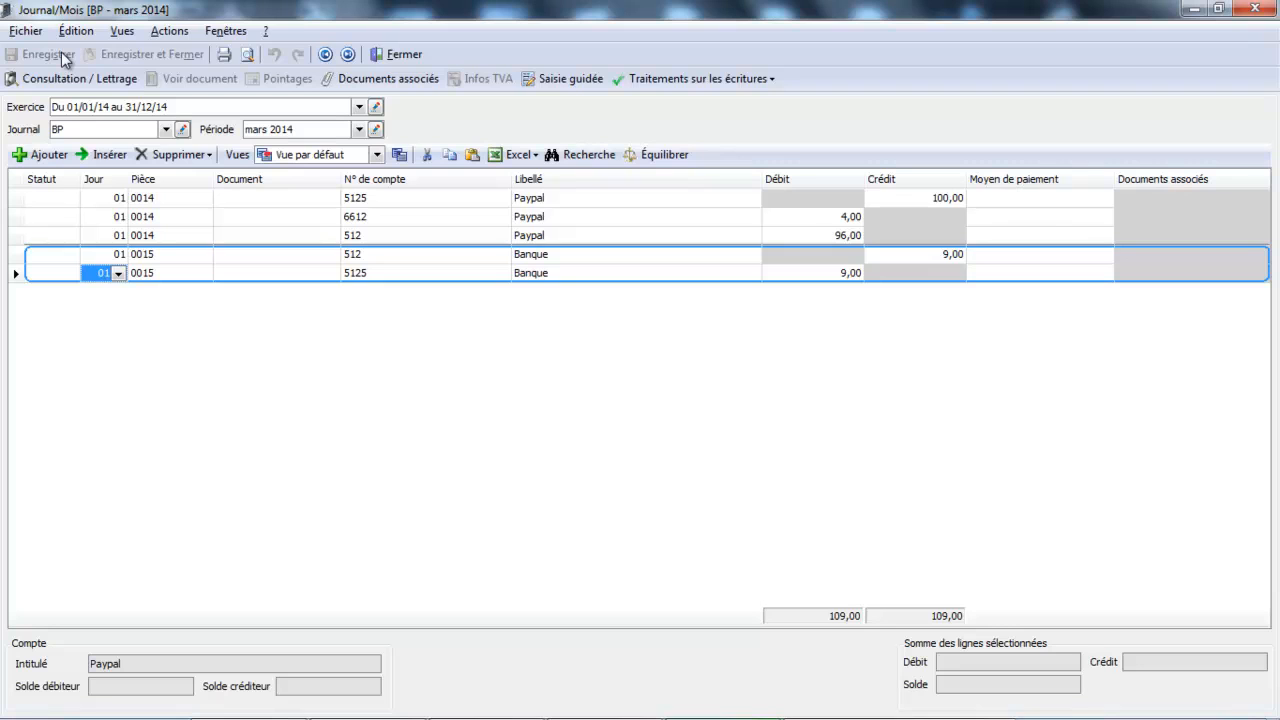
click(404, 54)
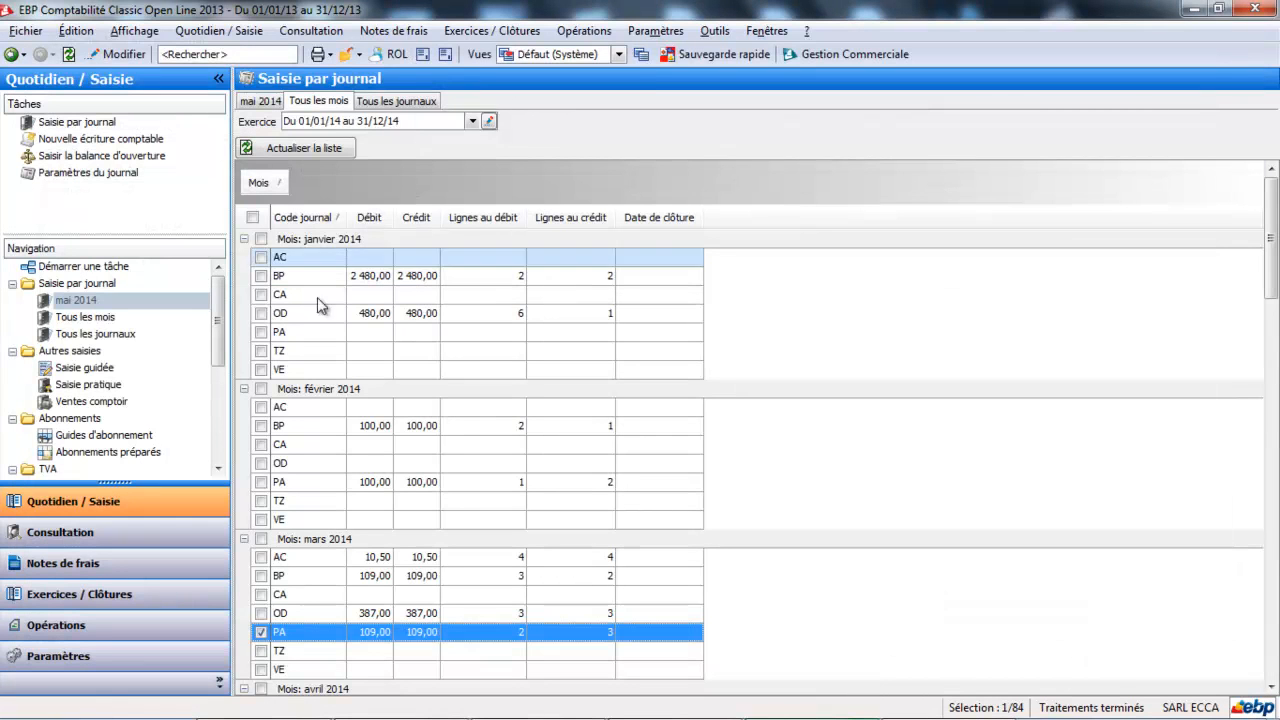
Search the expense accounts in the company chart of accounts for 623 and select 6232 "Frais insertion EBAY".
click(115, 656)
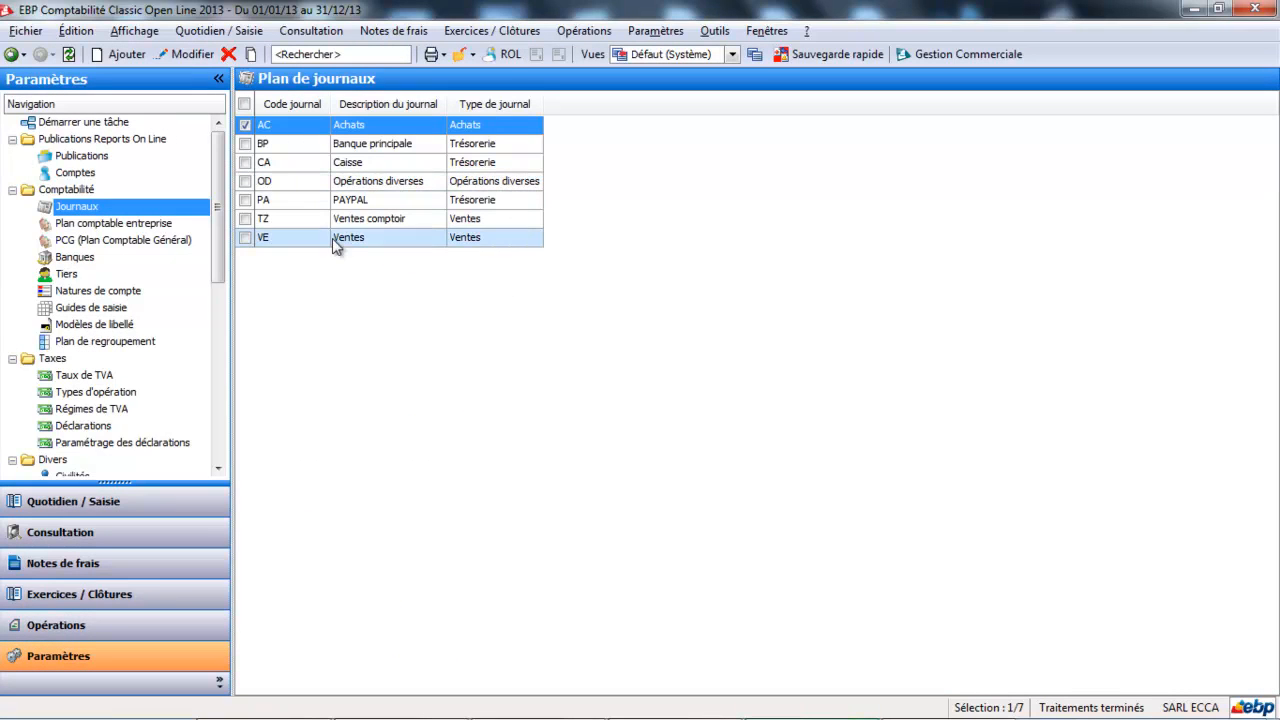
click(143, 224)
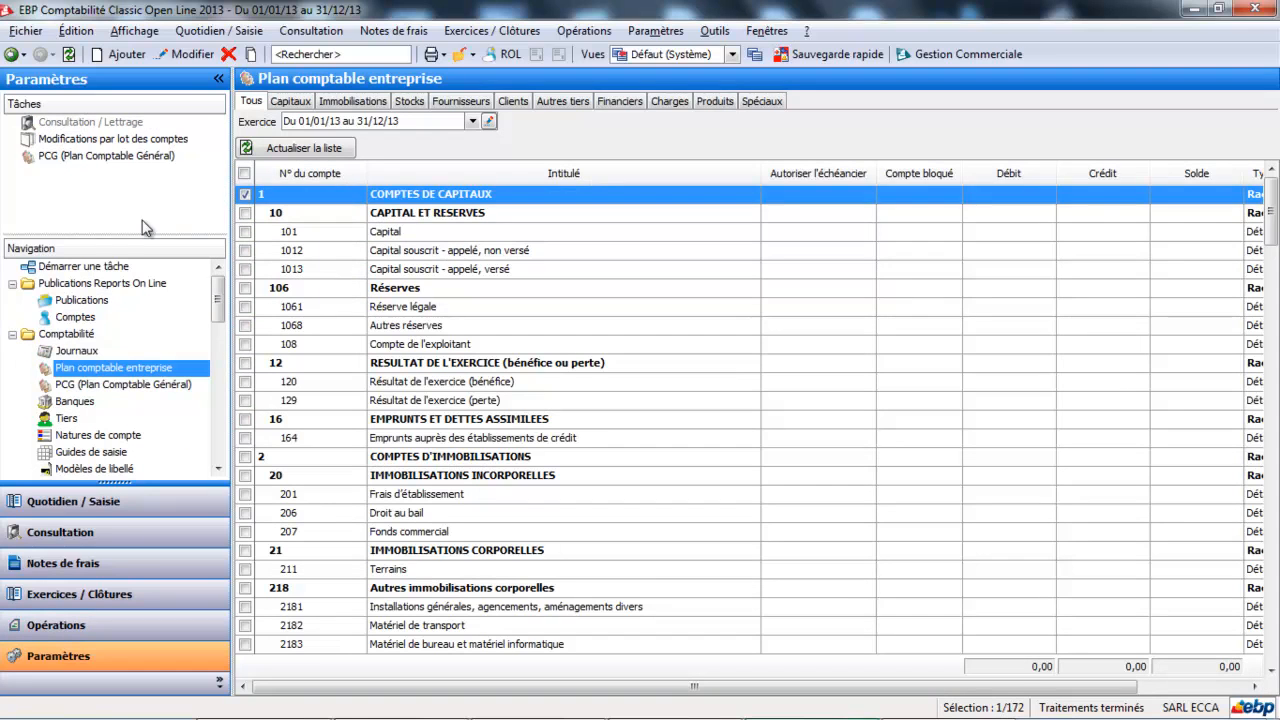
click(653, 102)
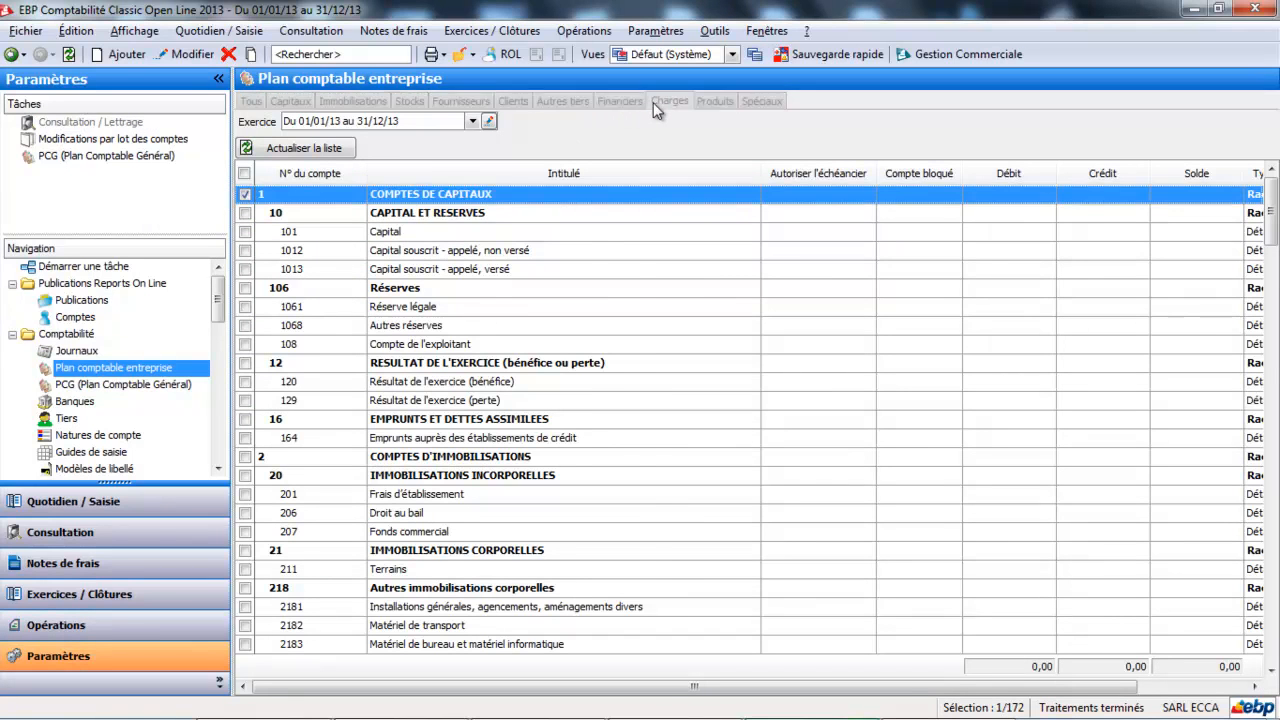
click(360, 54)
text(623)
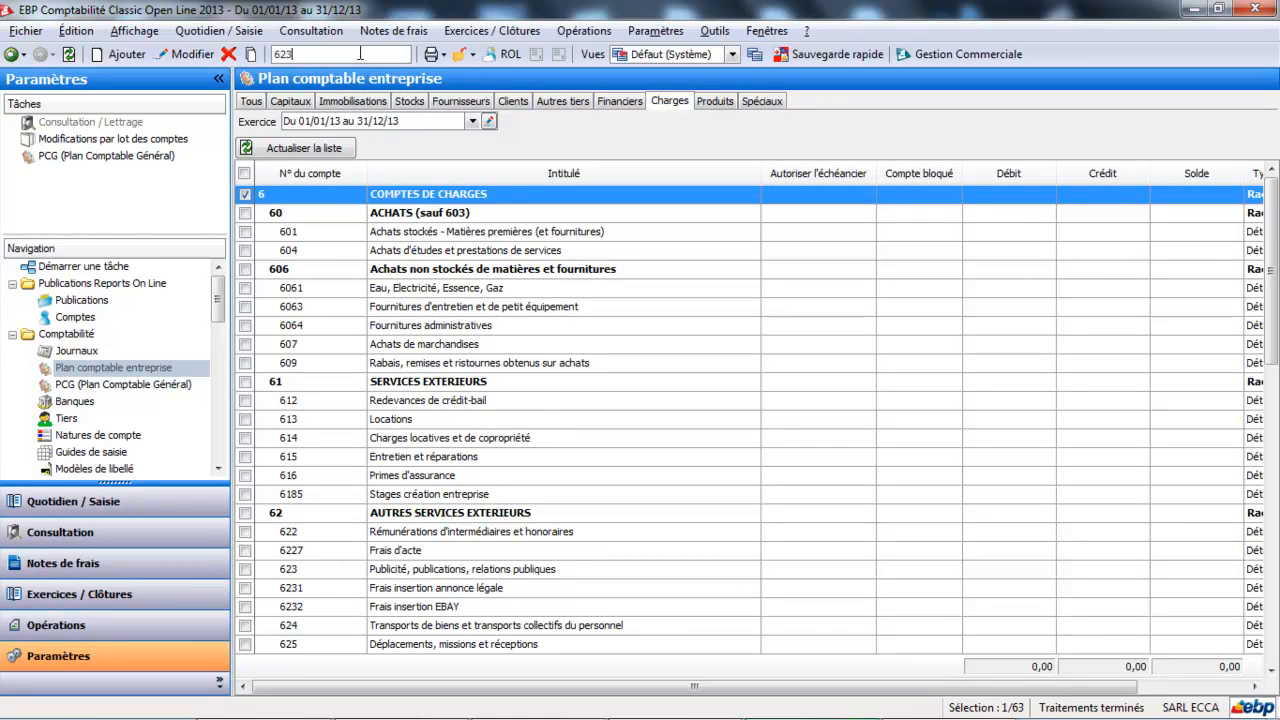
key(Return)
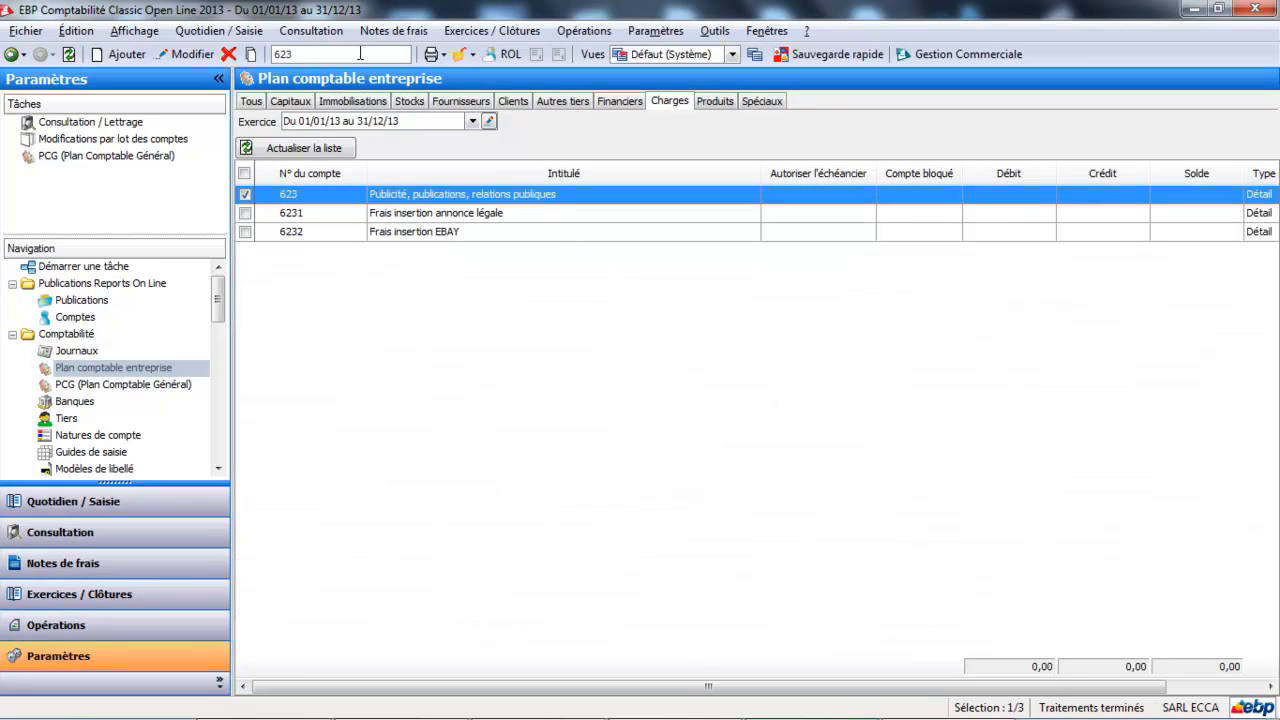
click(415, 236)
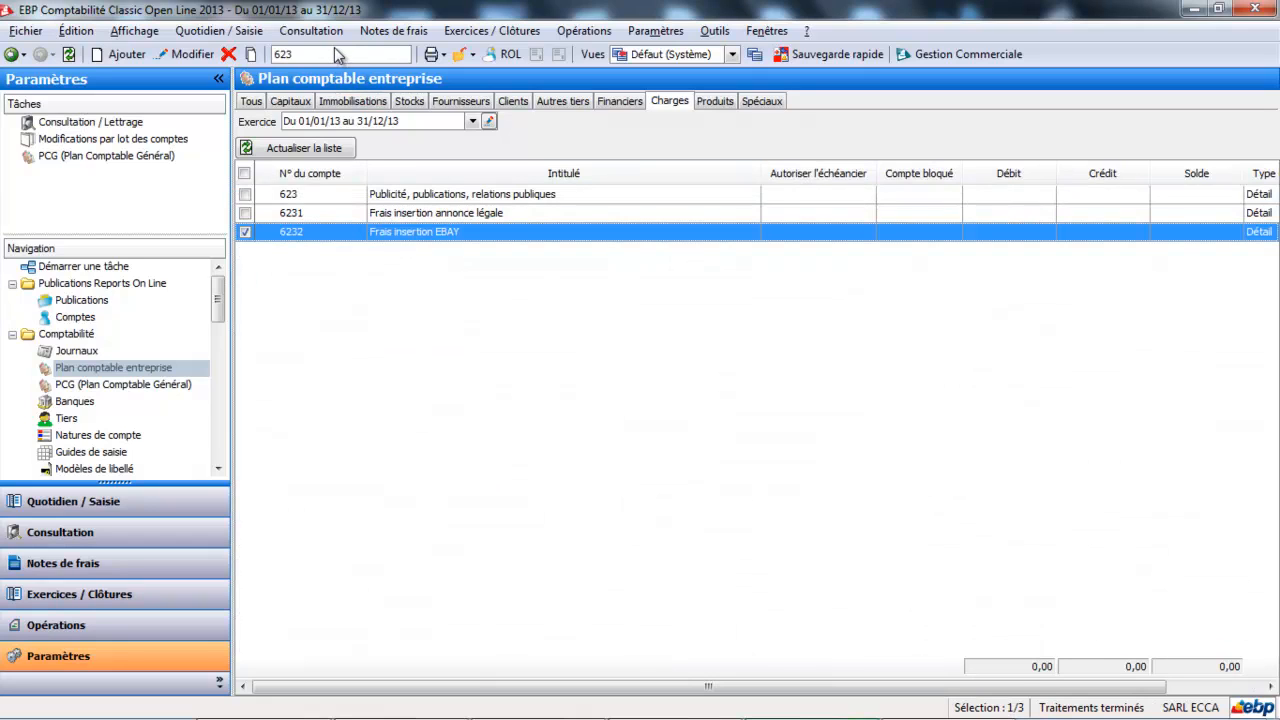
Search the expense accounts for 661 to review the commission accounts.
key(BackSpace)
key(BackSpace)
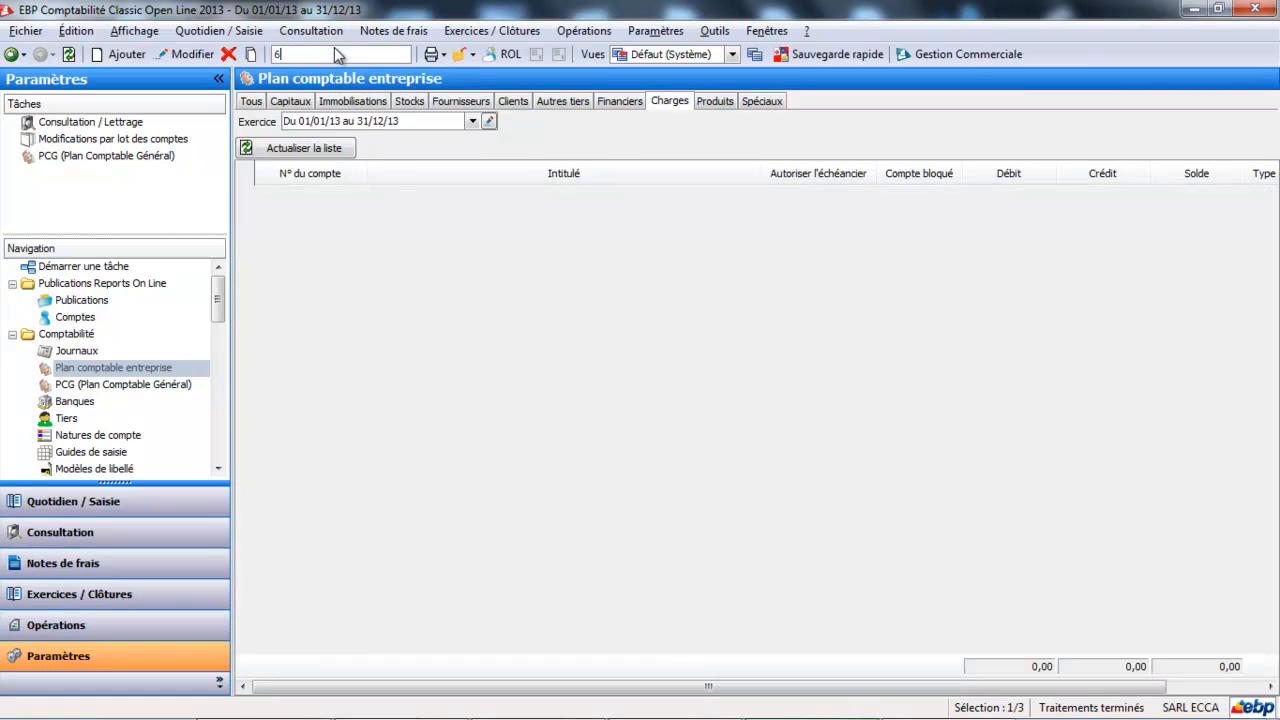
text(61)
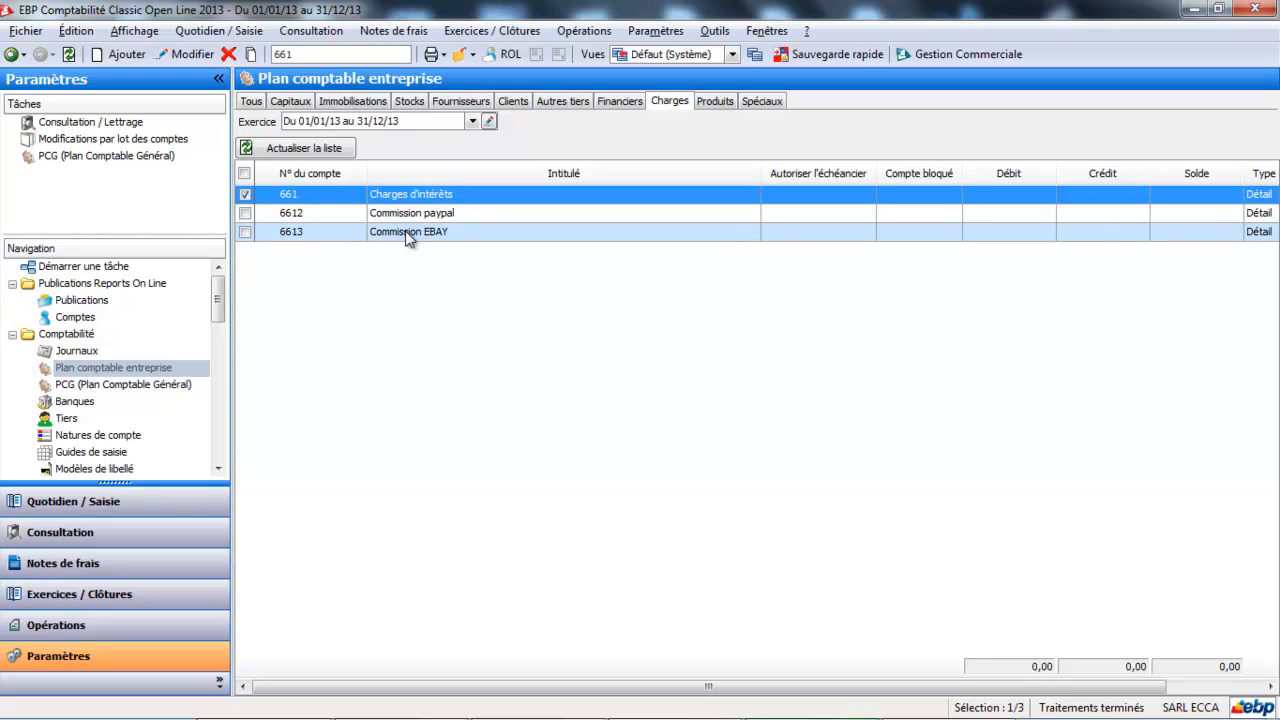
Search the financial accounts for 512 and select account 5125 "Paypal".
double_click(318, 54)
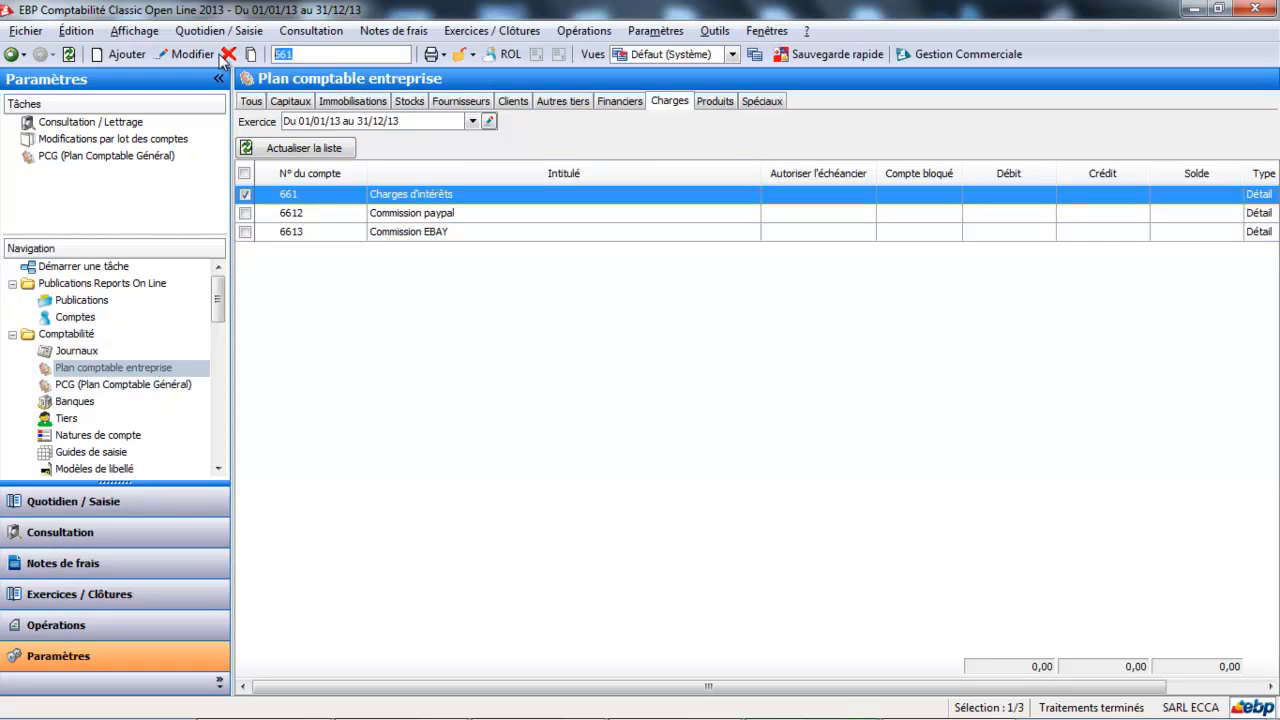
text(512)
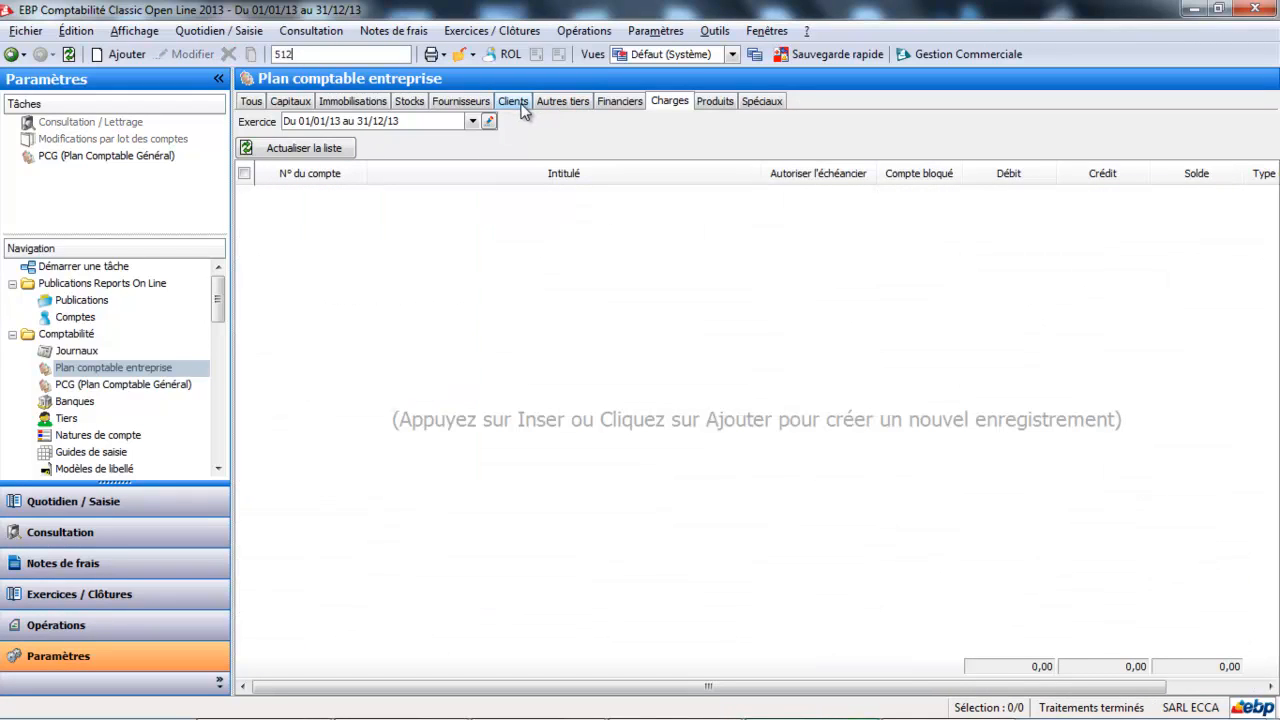
click(614, 104)
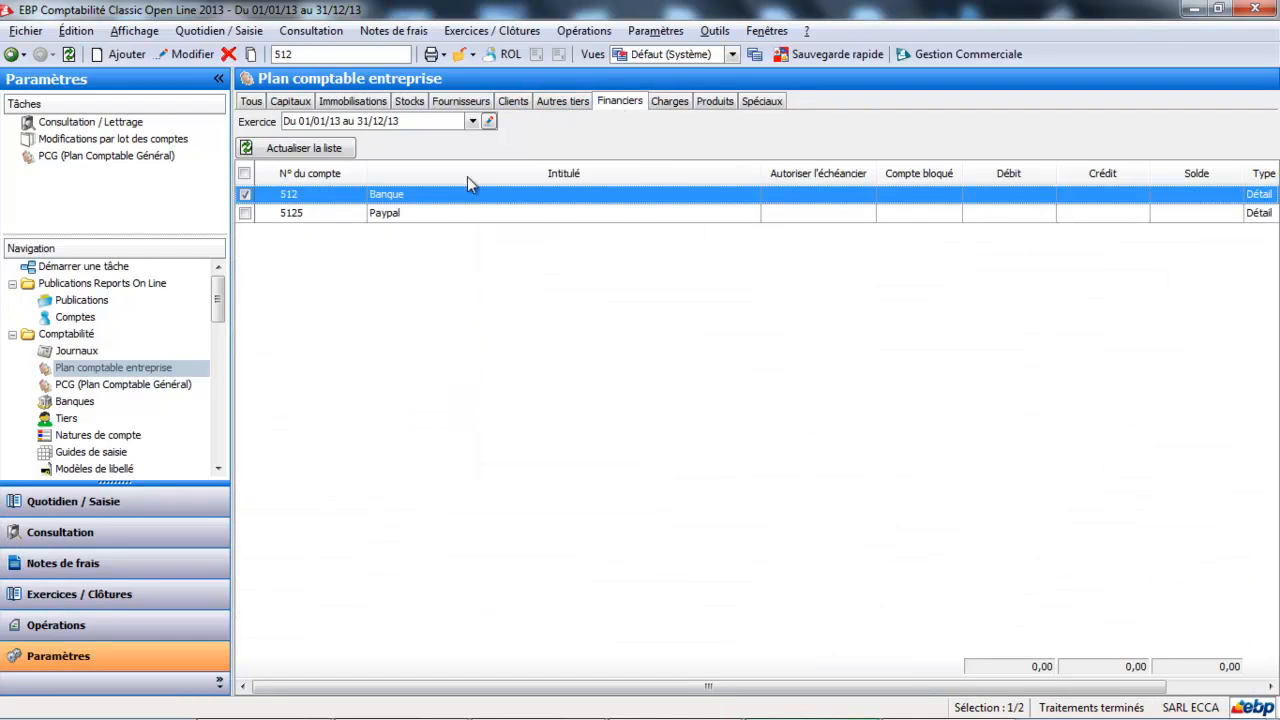
click(386, 218)
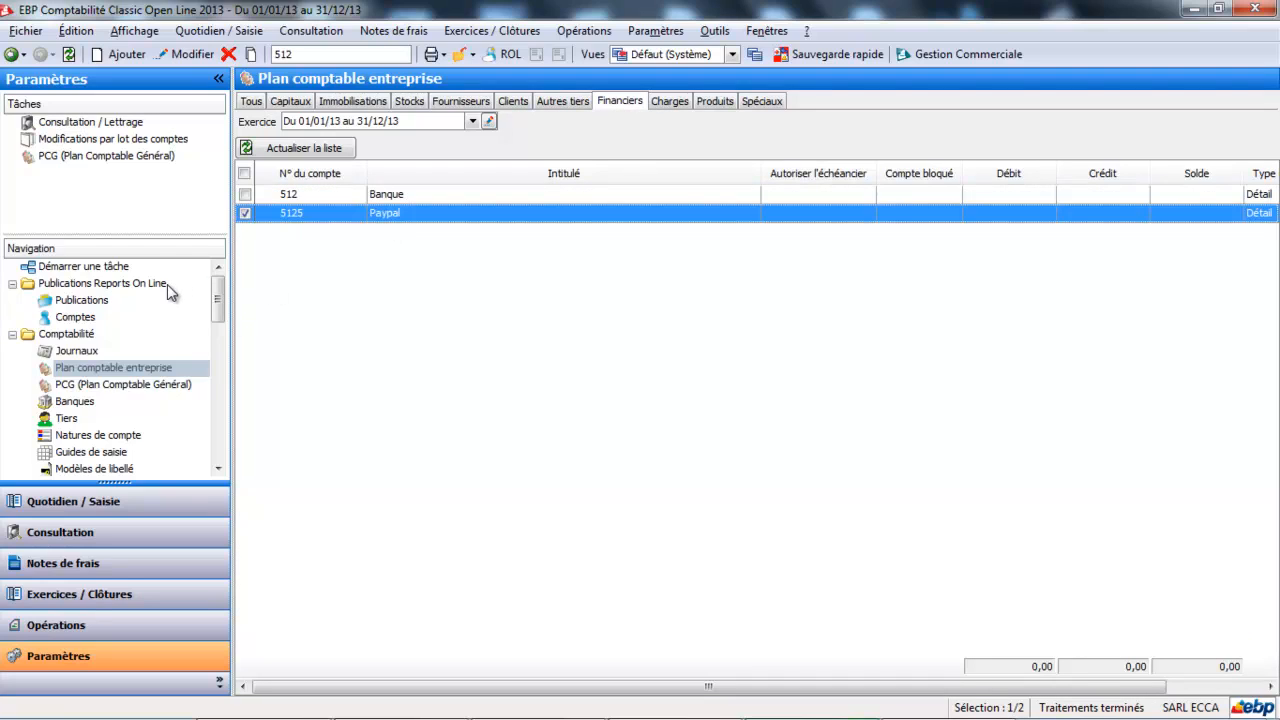
Open the settings of the PA "PAYPAL" journal to check its counterpart account, and close them.
click(76, 350)
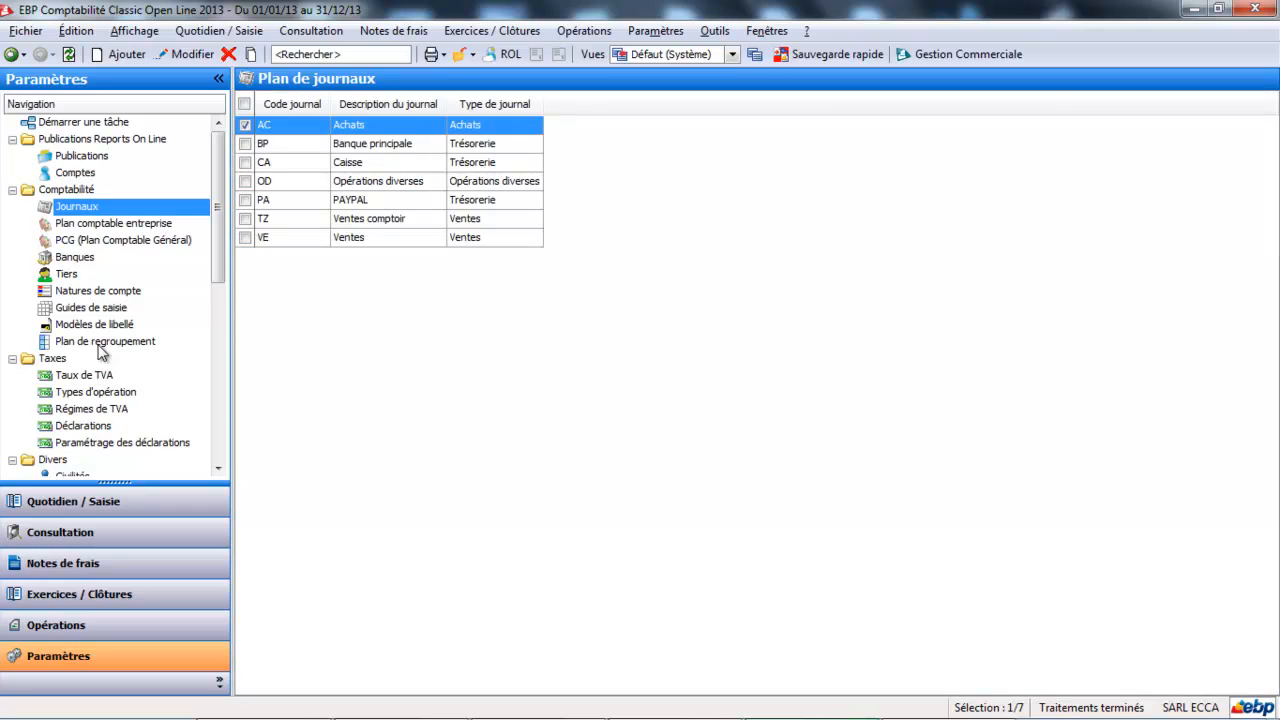
double_click(316, 201)
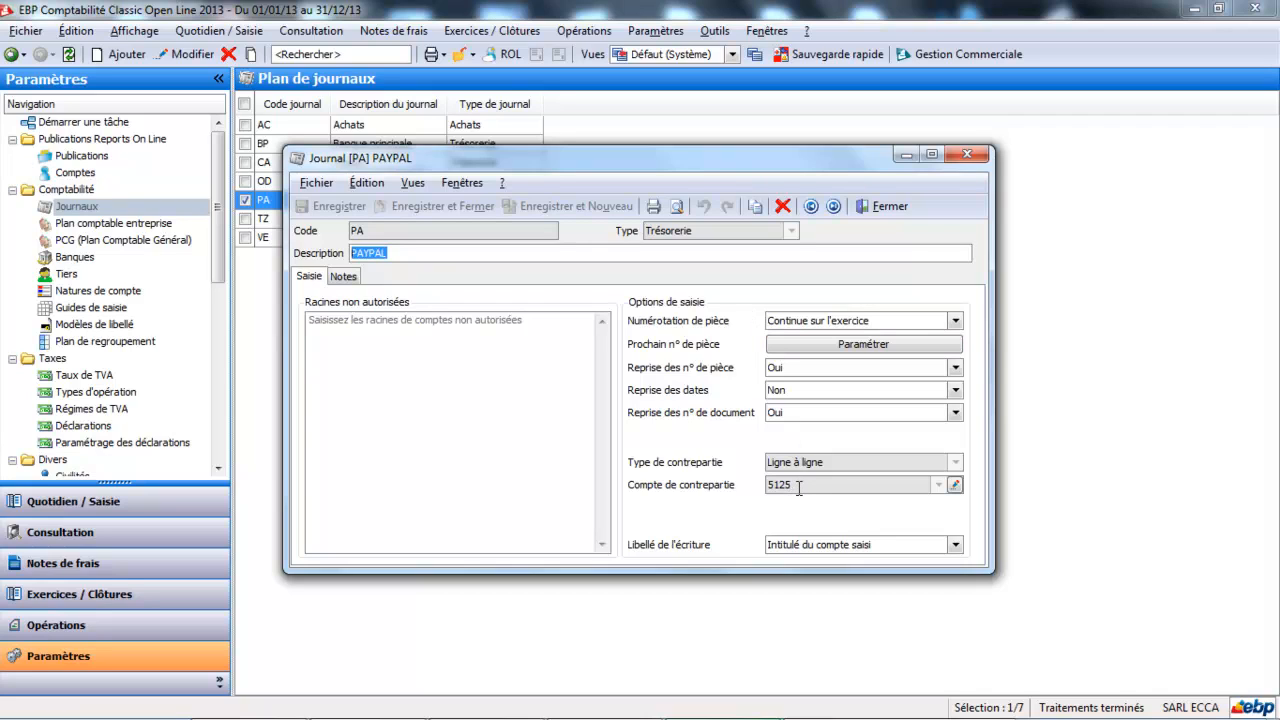
click(900, 212)
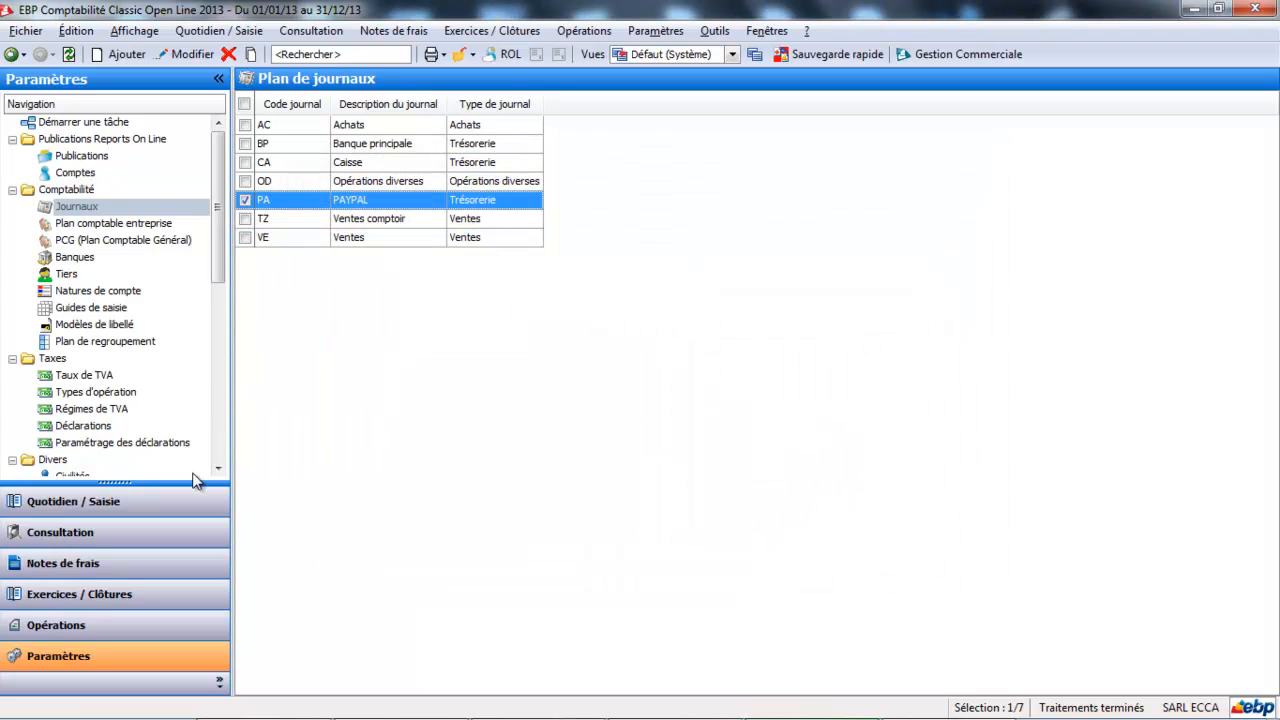
List the entry journals of all months for the fiscal year 01/01/14 to 31/12/14.
click(170, 511)
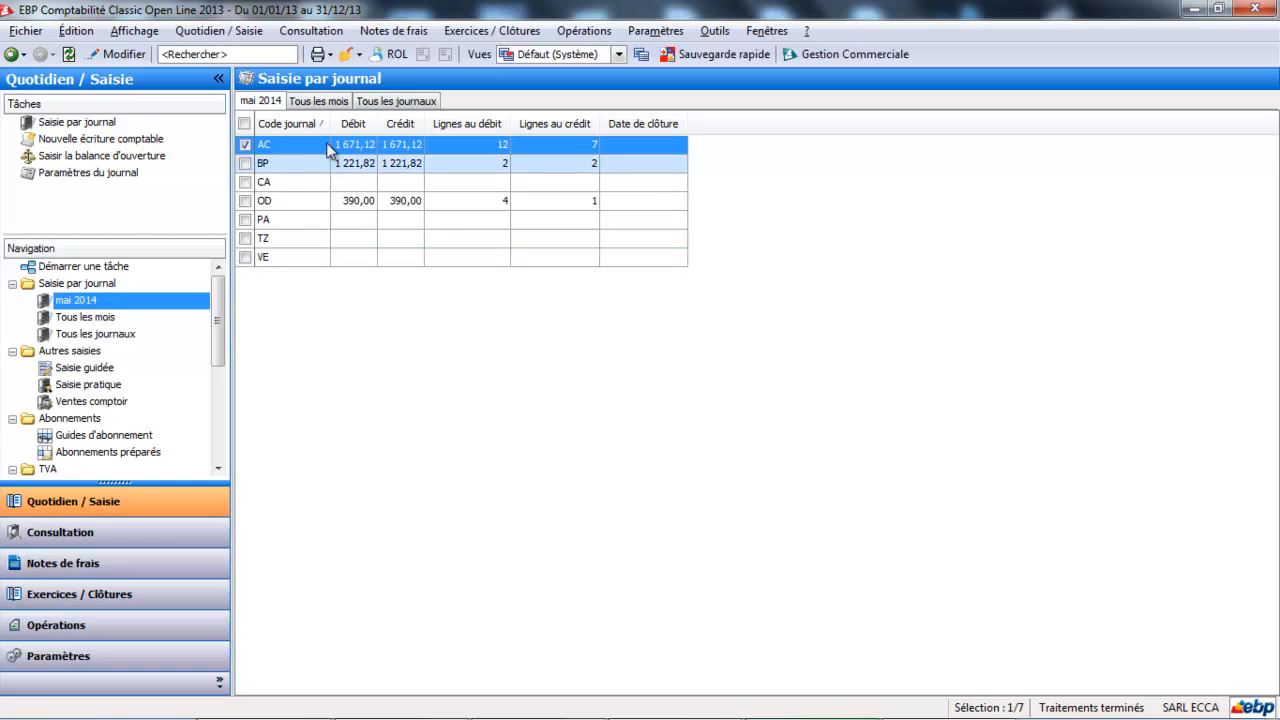
click(324, 103)
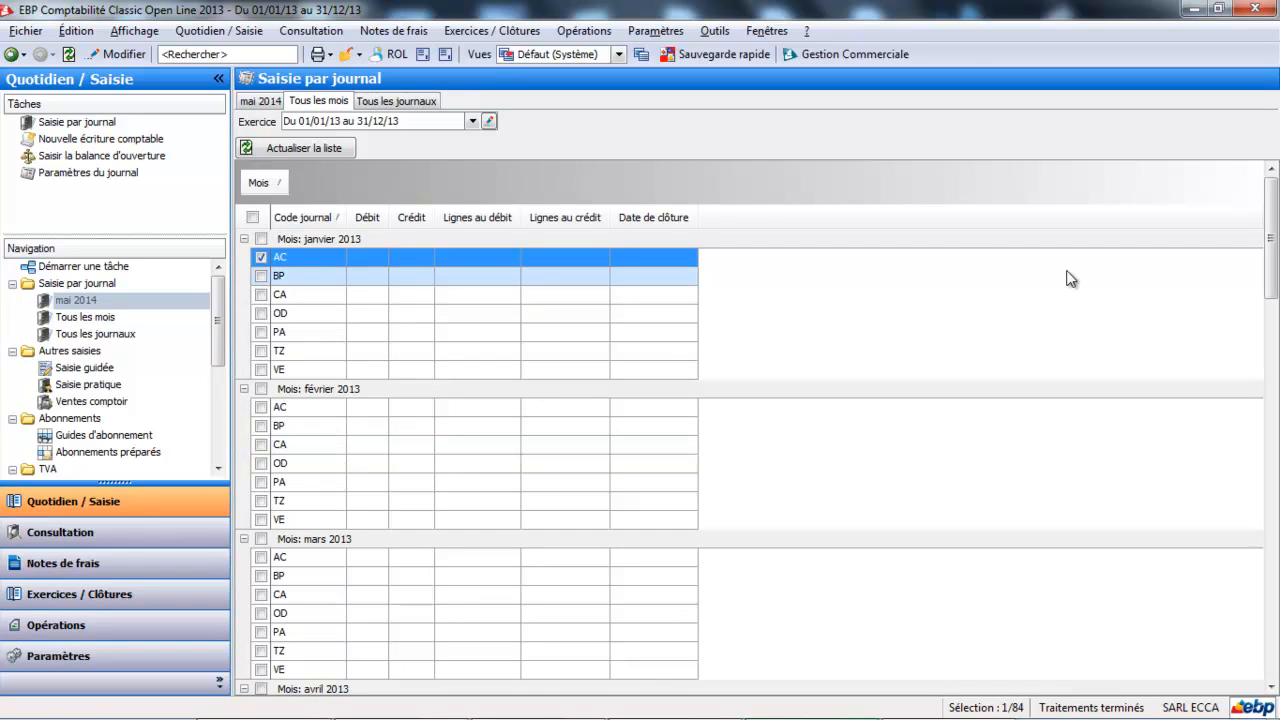
click(472, 121)
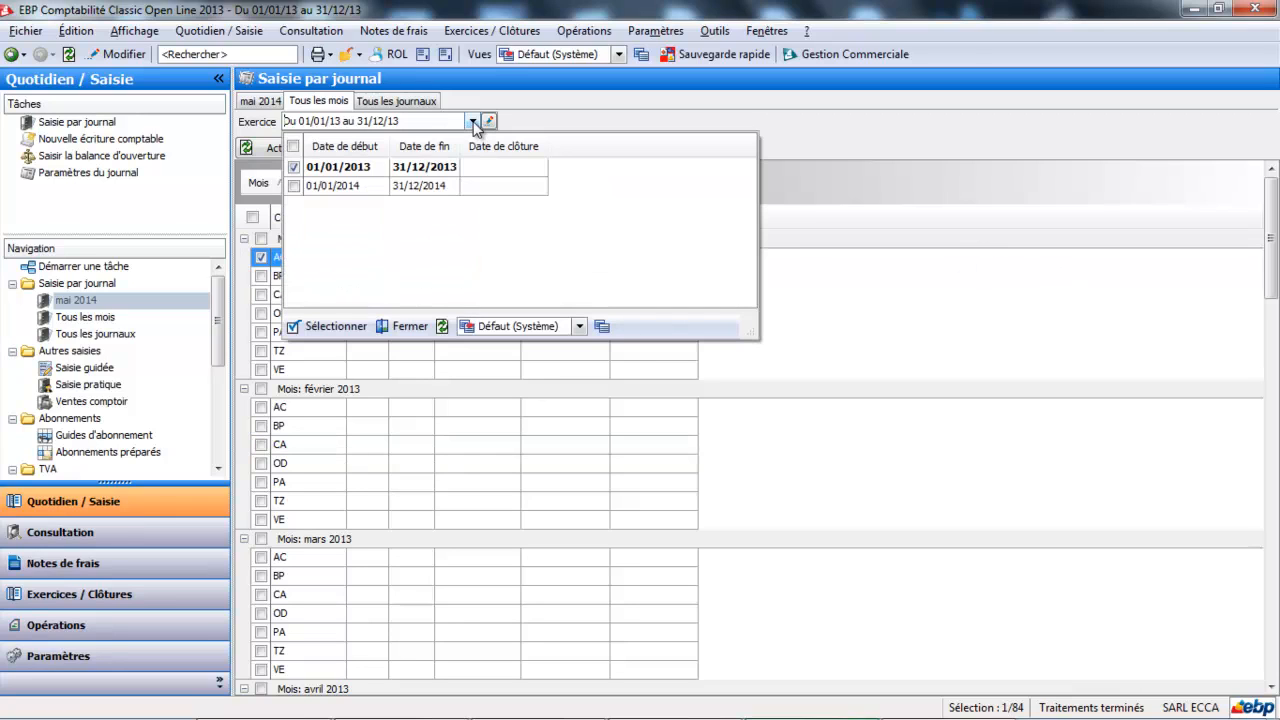
click(408, 187)
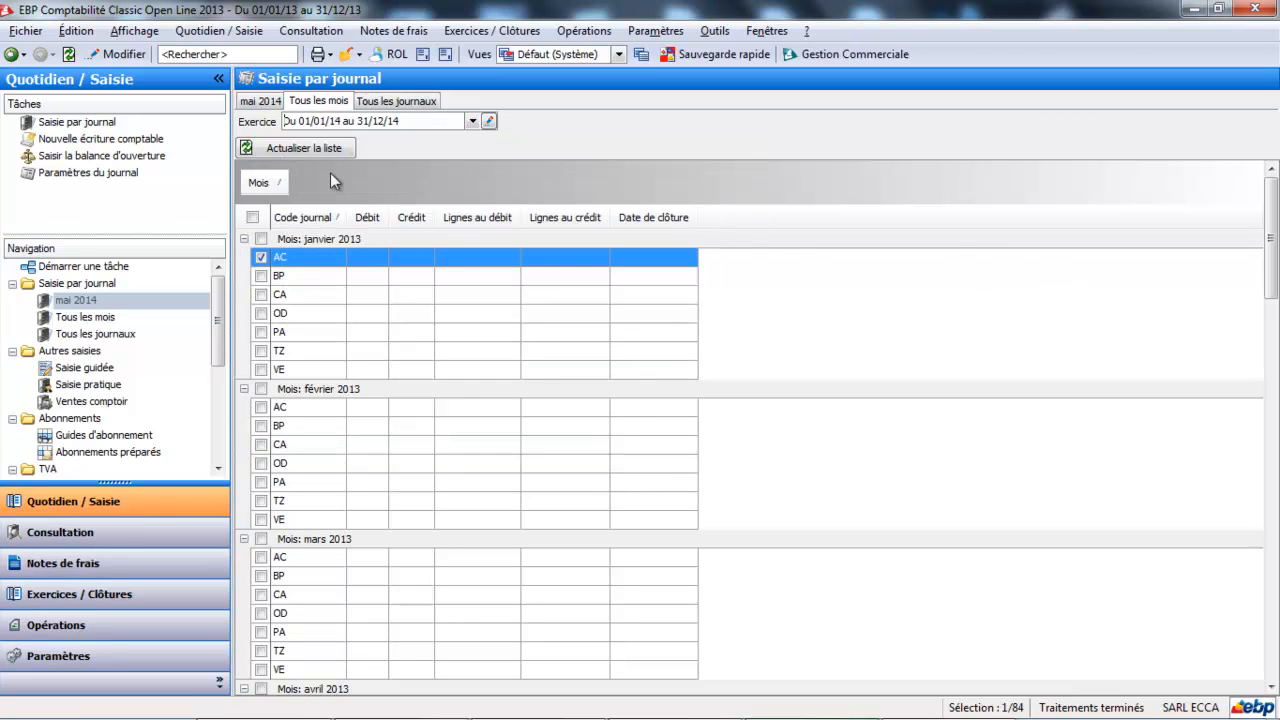
click(277, 151)
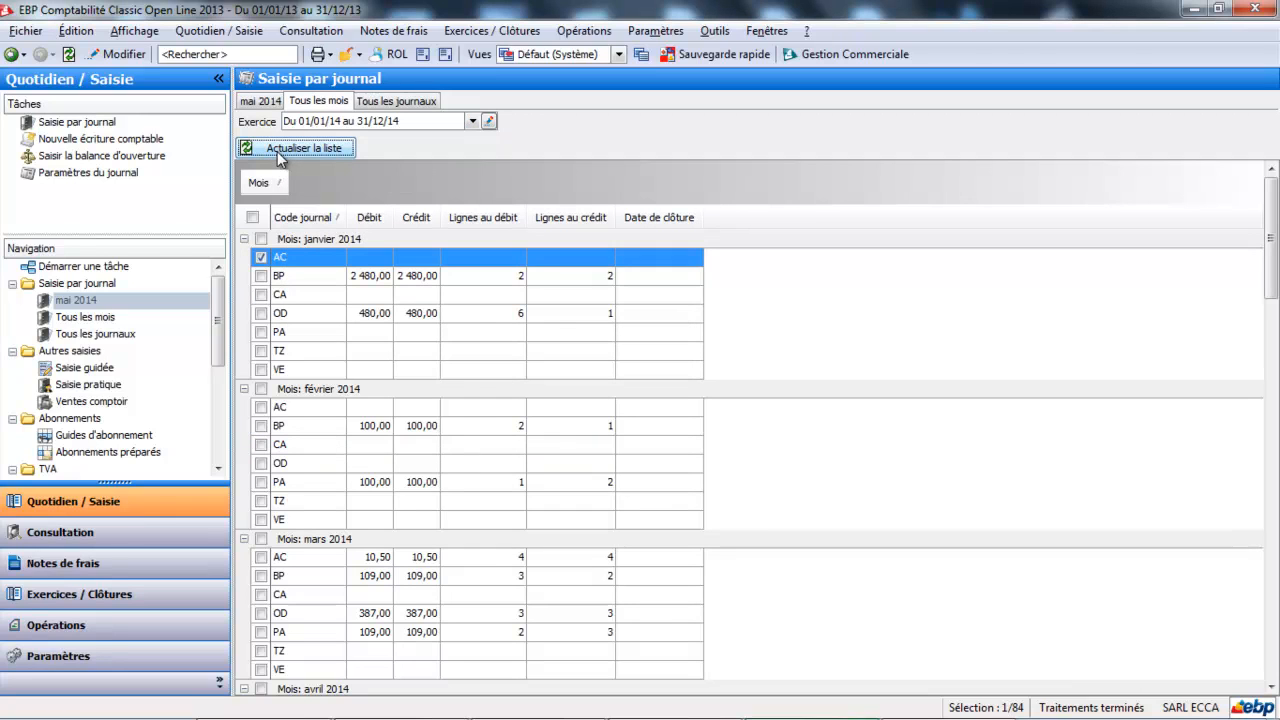
Open the March 2014 AC journal and select the account of the eBay insertion fee line.
click(360, 556)
double_click(360, 556)
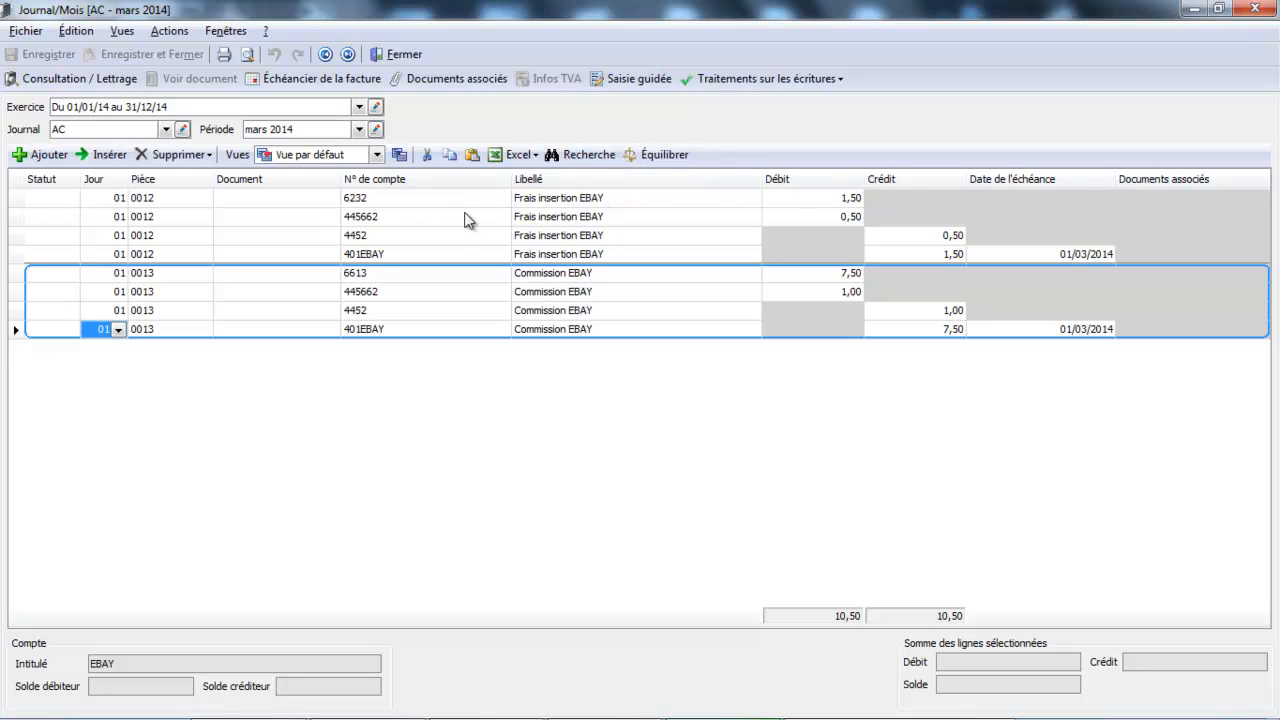
click(410, 199)
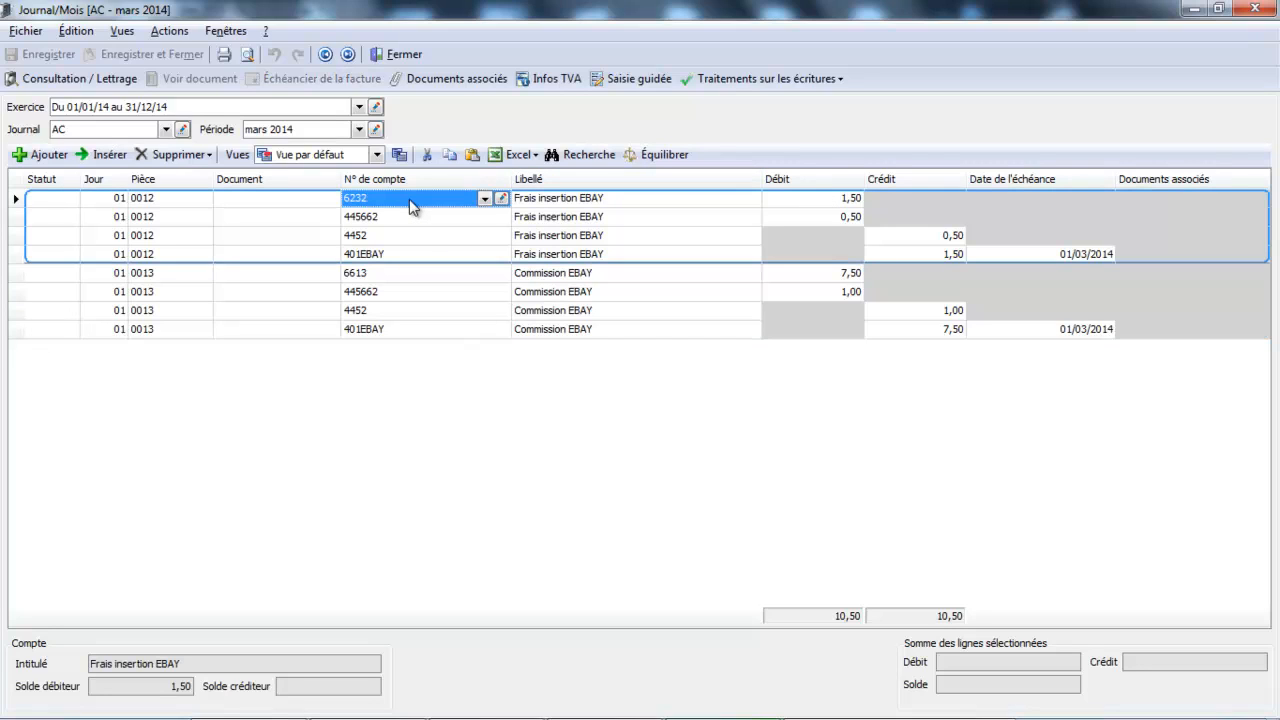
Check the accounts on the lines of eBay insertion fee entry 0012, including the expense, 445662 VAT and 401EBAY supplier accounts.
click(410, 199)
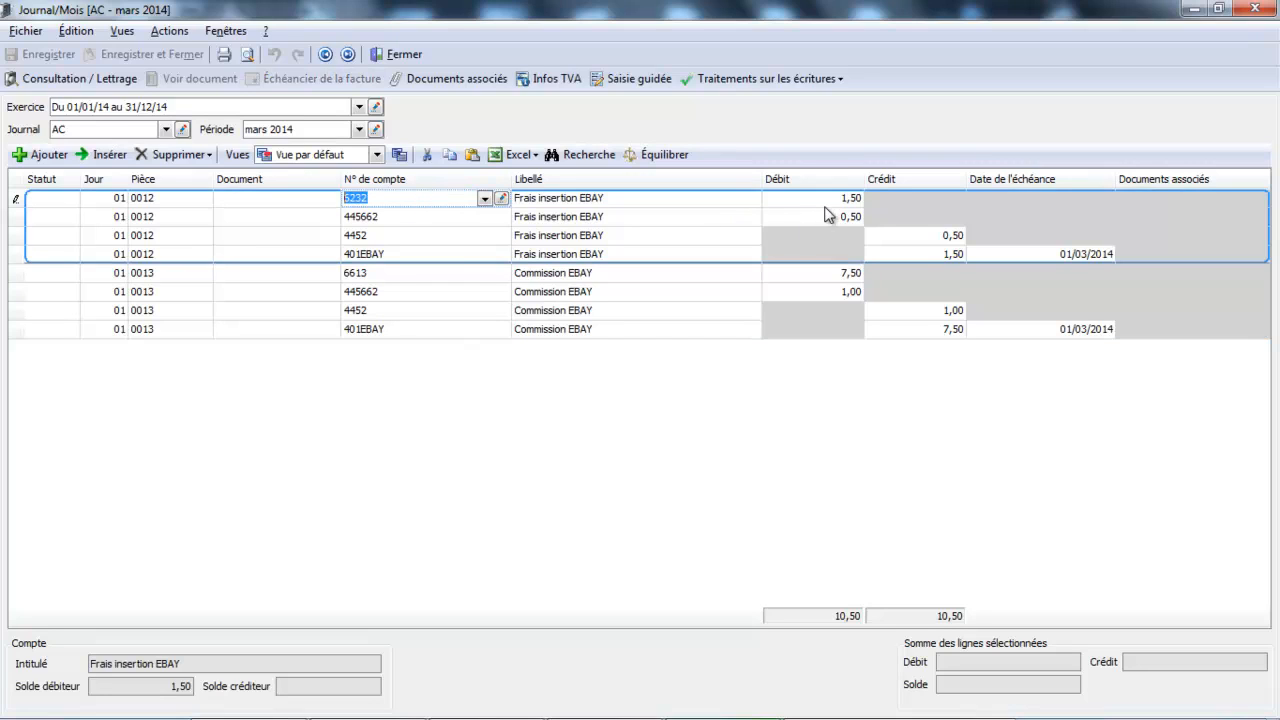
click(481, 228)
click(478, 221)
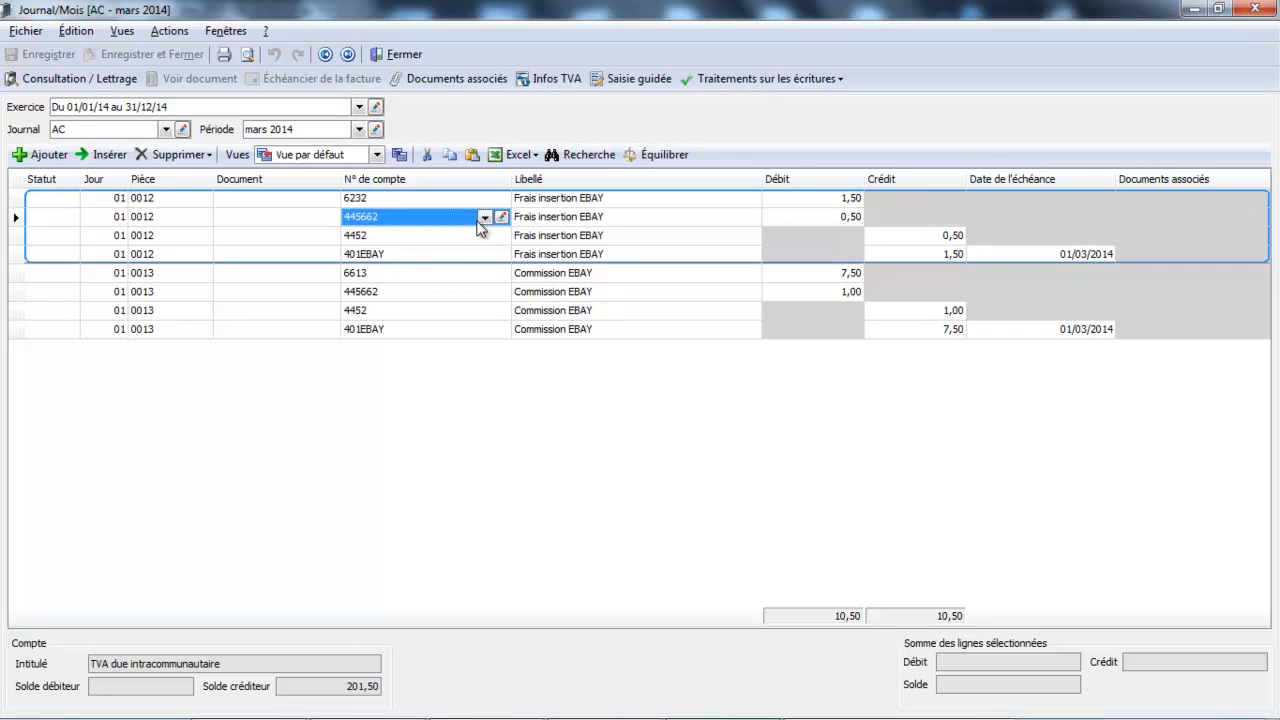
click(417, 224)
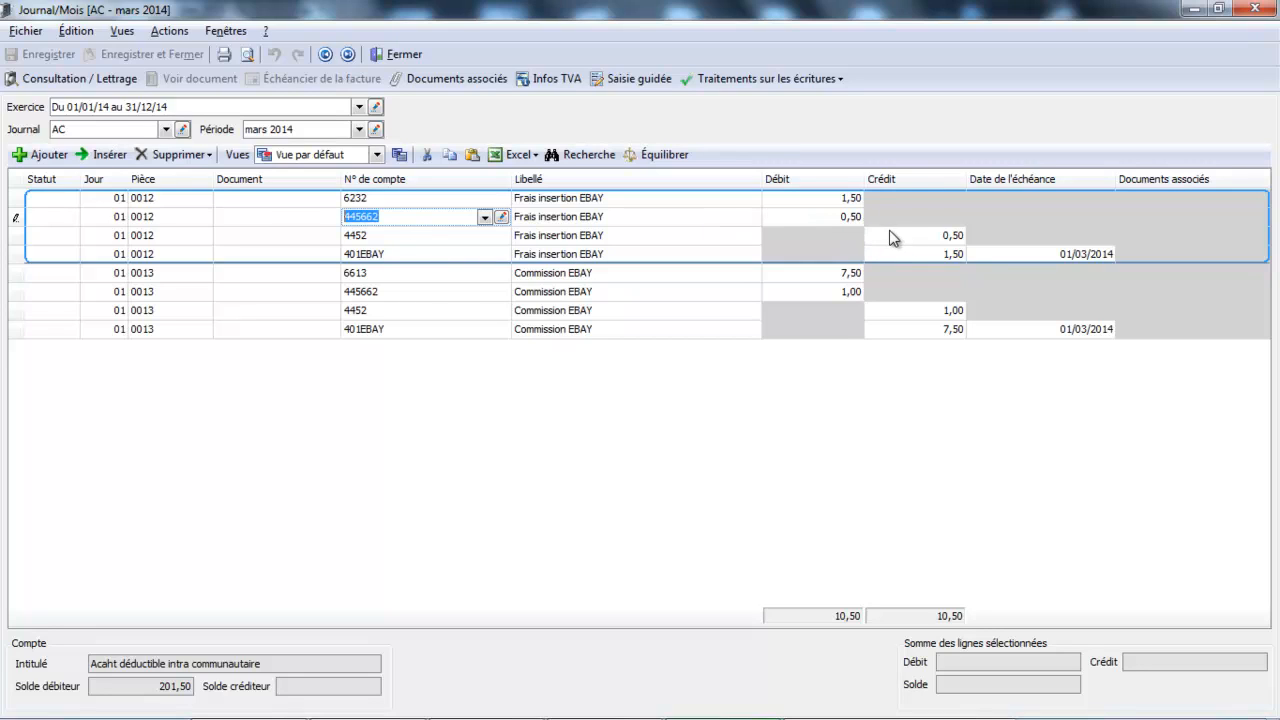
click(501, 257)
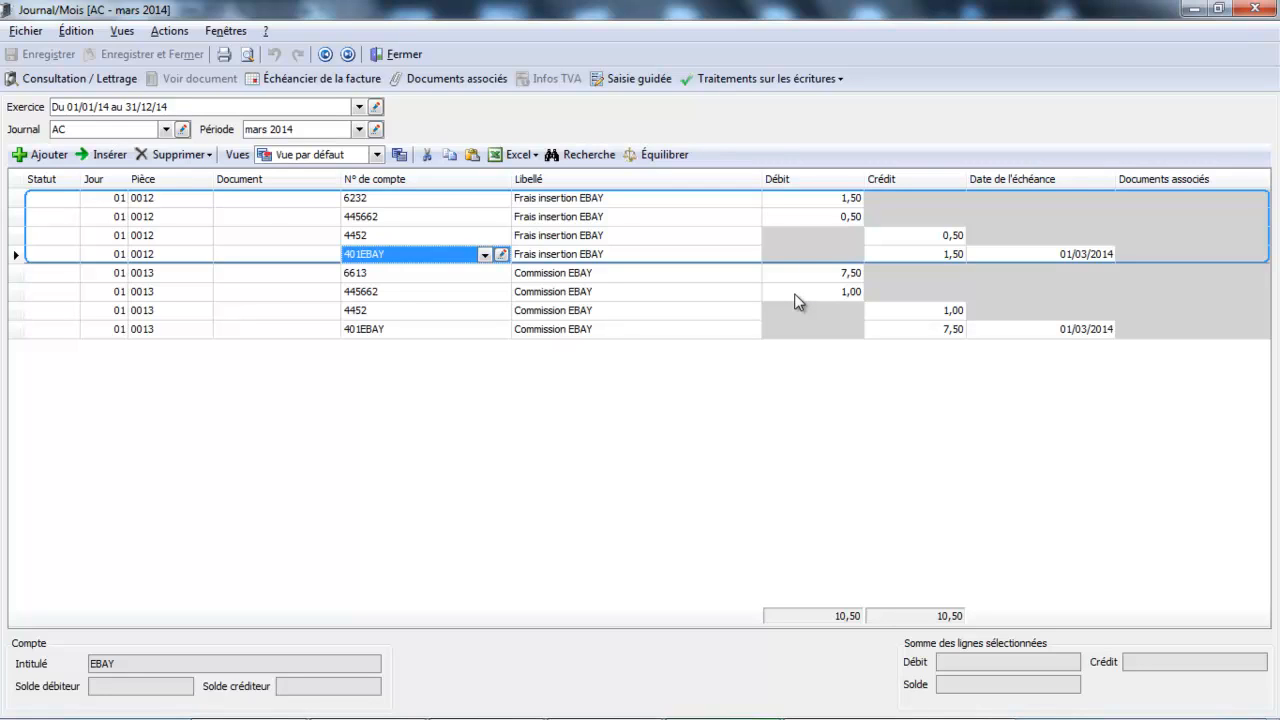
Display the March 2014 PA "PAYPAL" journal, followed by the BP "Banque principale" journal.
click(166, 129)
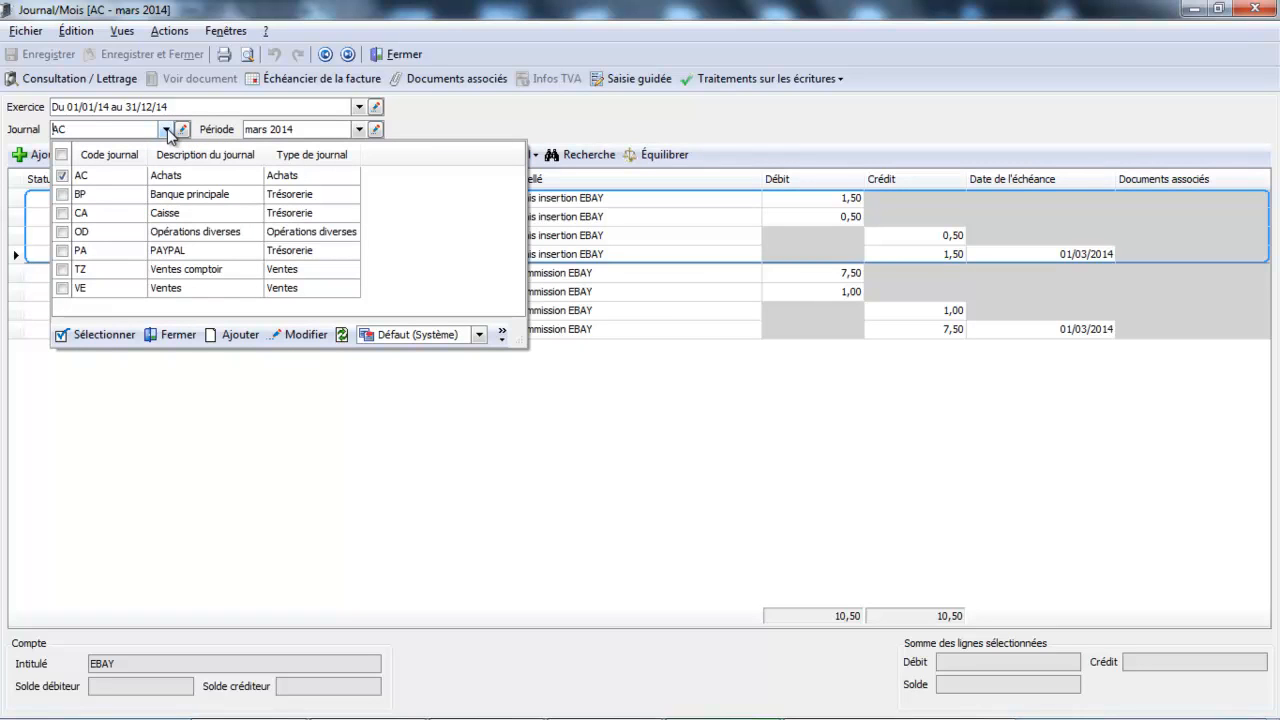
click(169, 251)
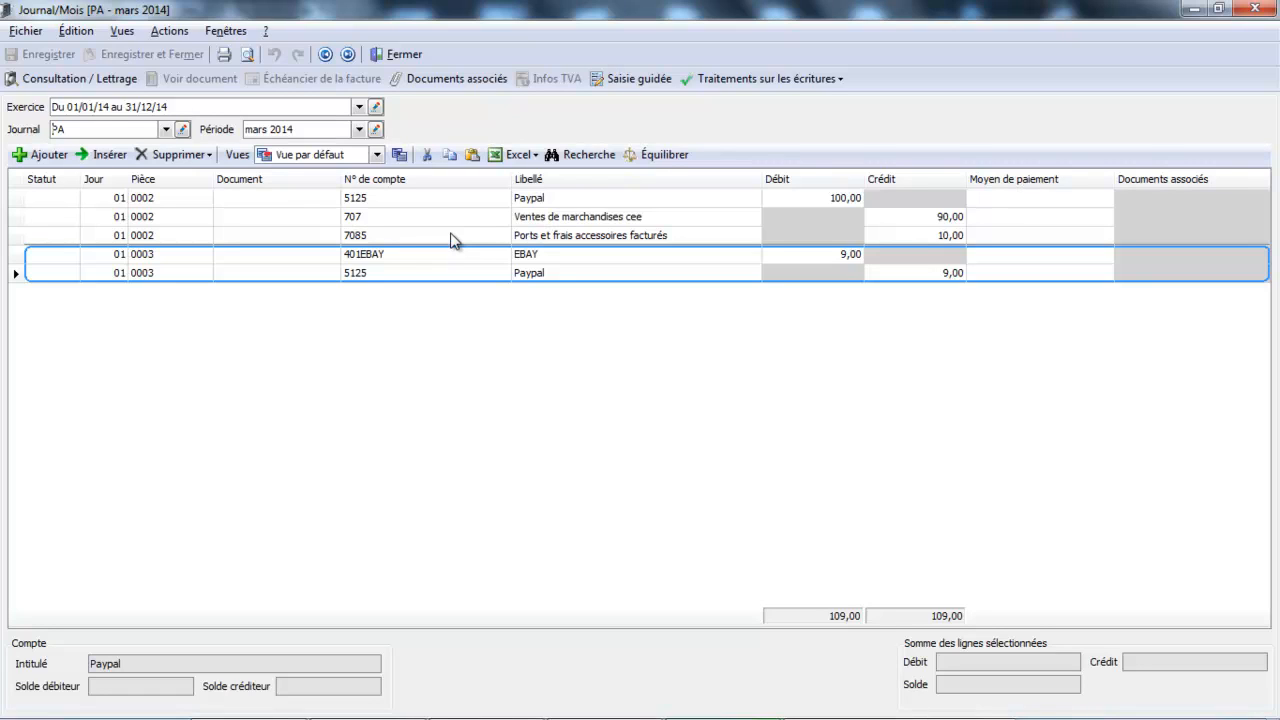
click(166, 129)
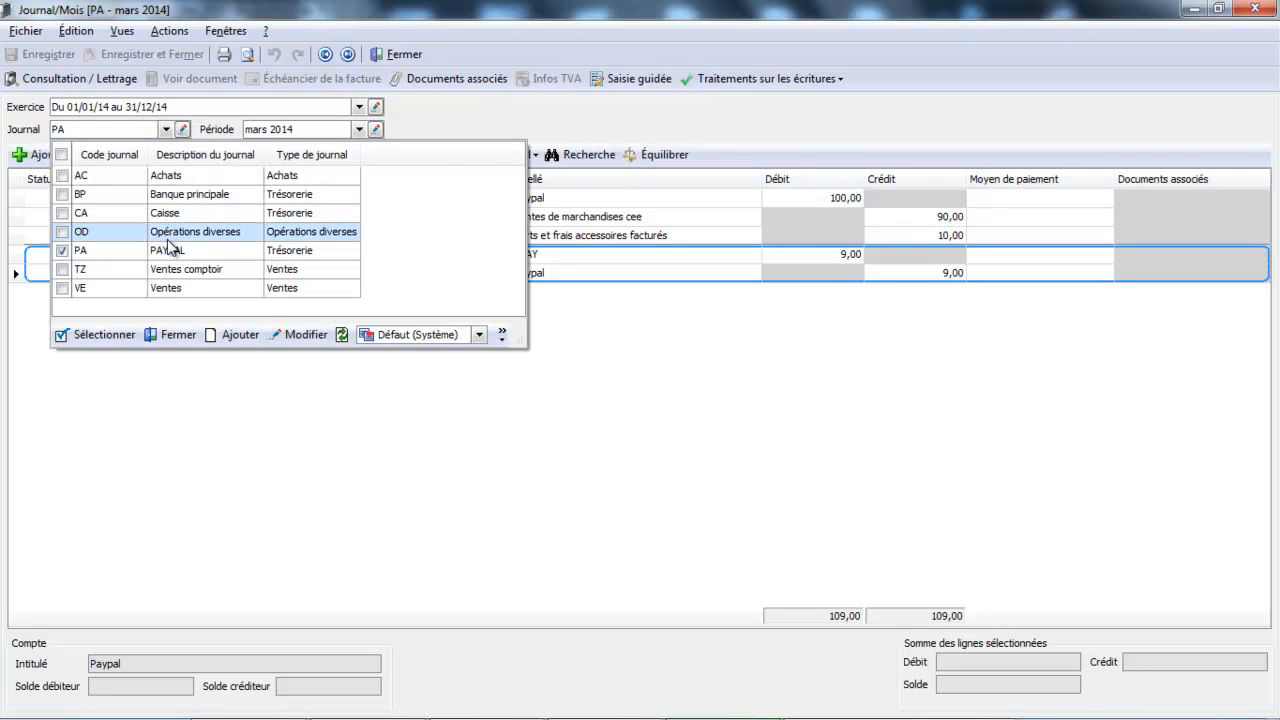
click(178, 197)
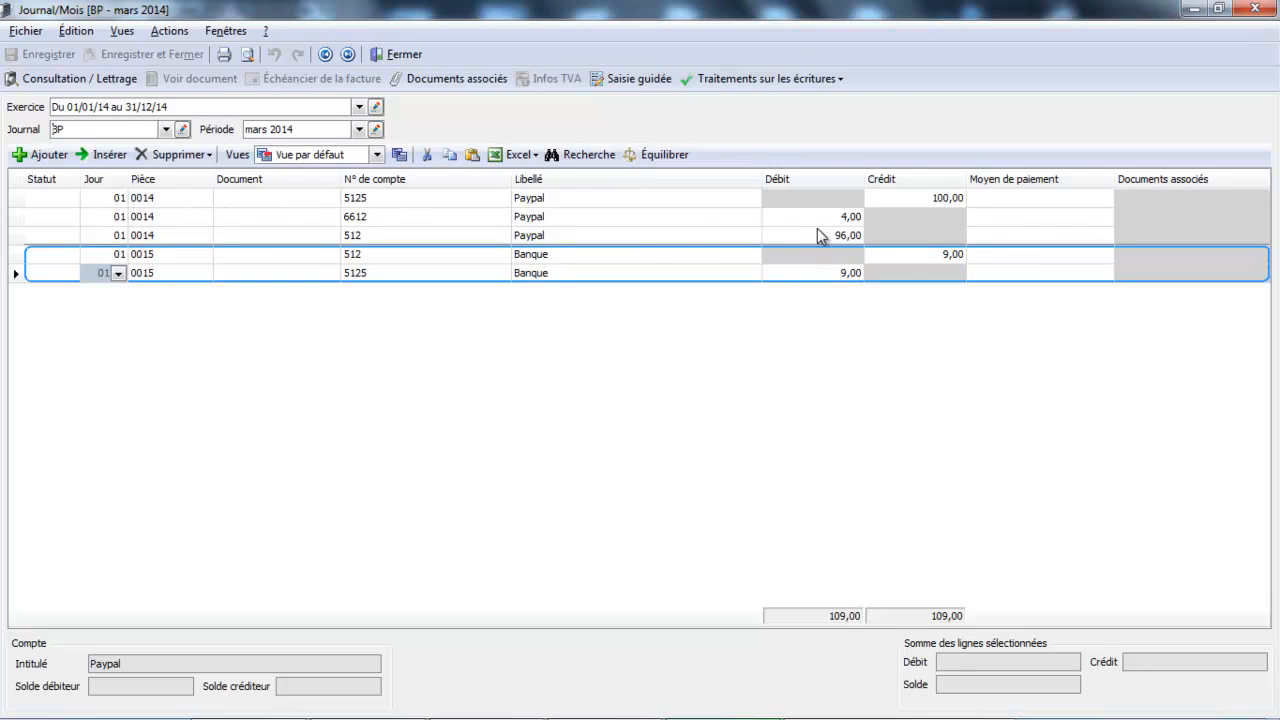
Examine the amounts of BP entry 0014: the Paypal credit, the commission debit and the bank debit.
click(924, 198)
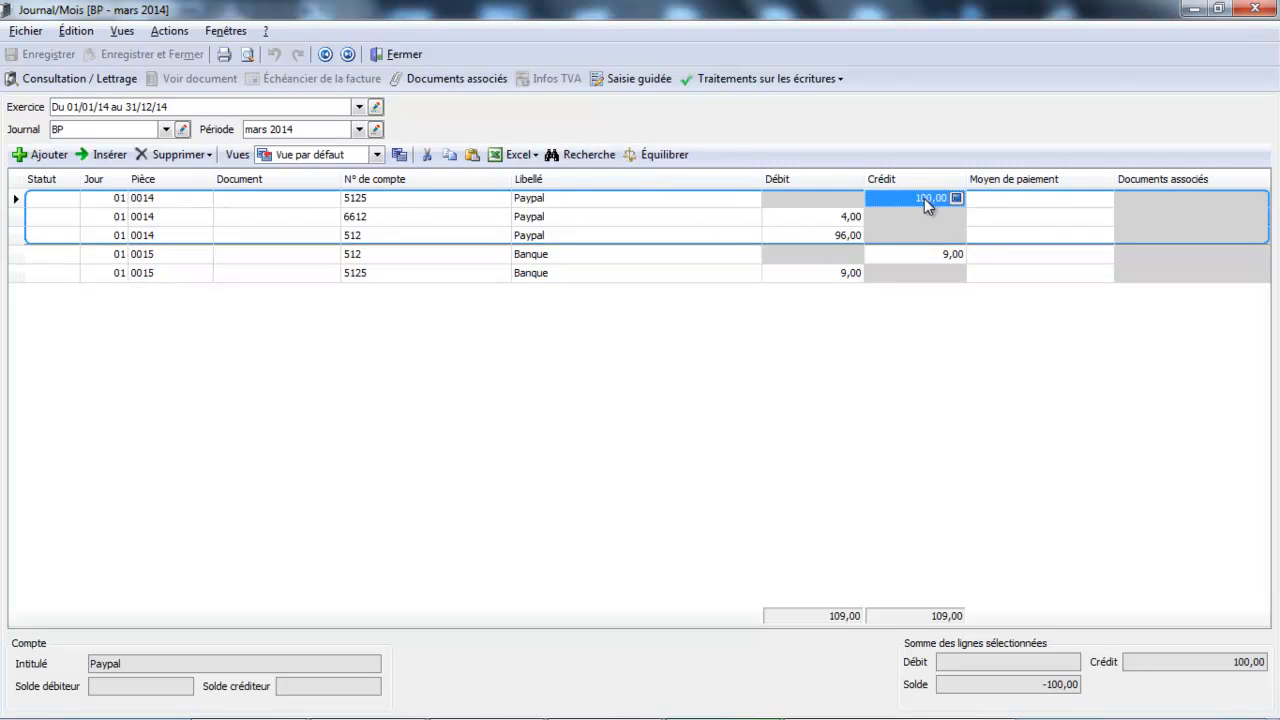
click(846, 218)
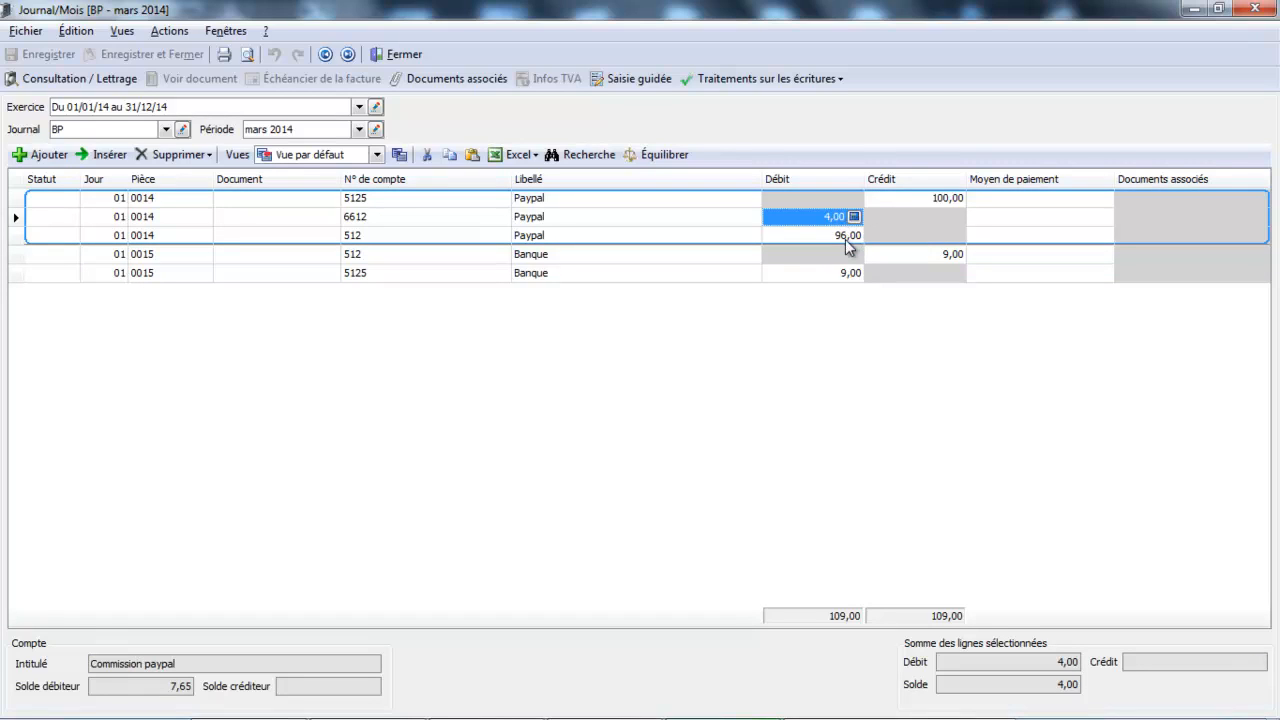
click(850, 239)
click(826, 218)
click(818, 233)
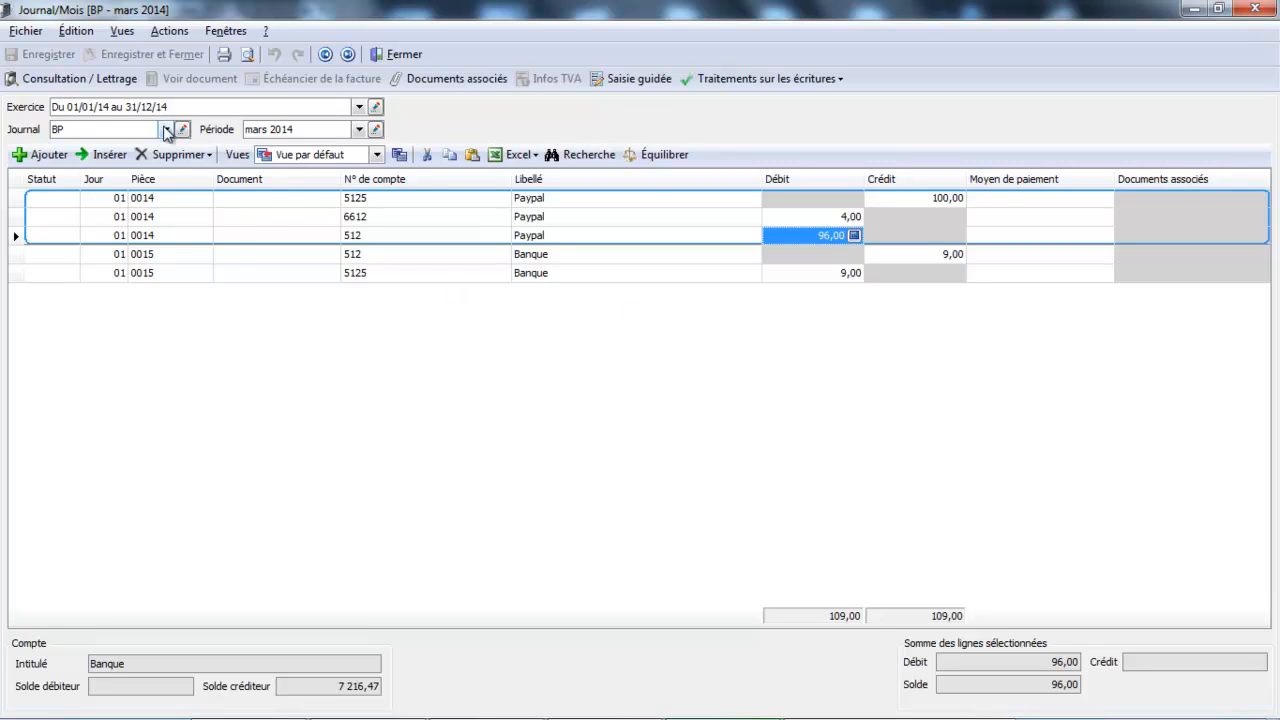
Return to the March 2014 AC "Achats" journal to review the eBay fees, and switch to the PA "PAYPAL" journal.
click(165, 130)
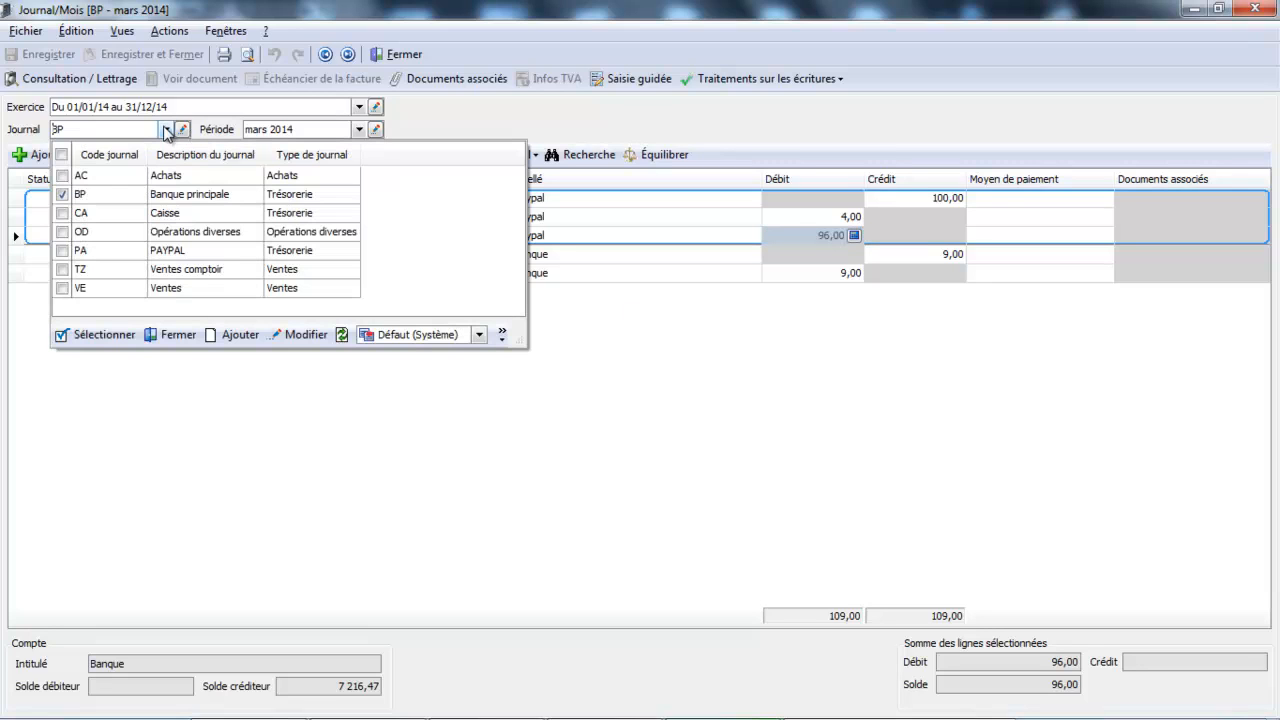
click(195, 175)
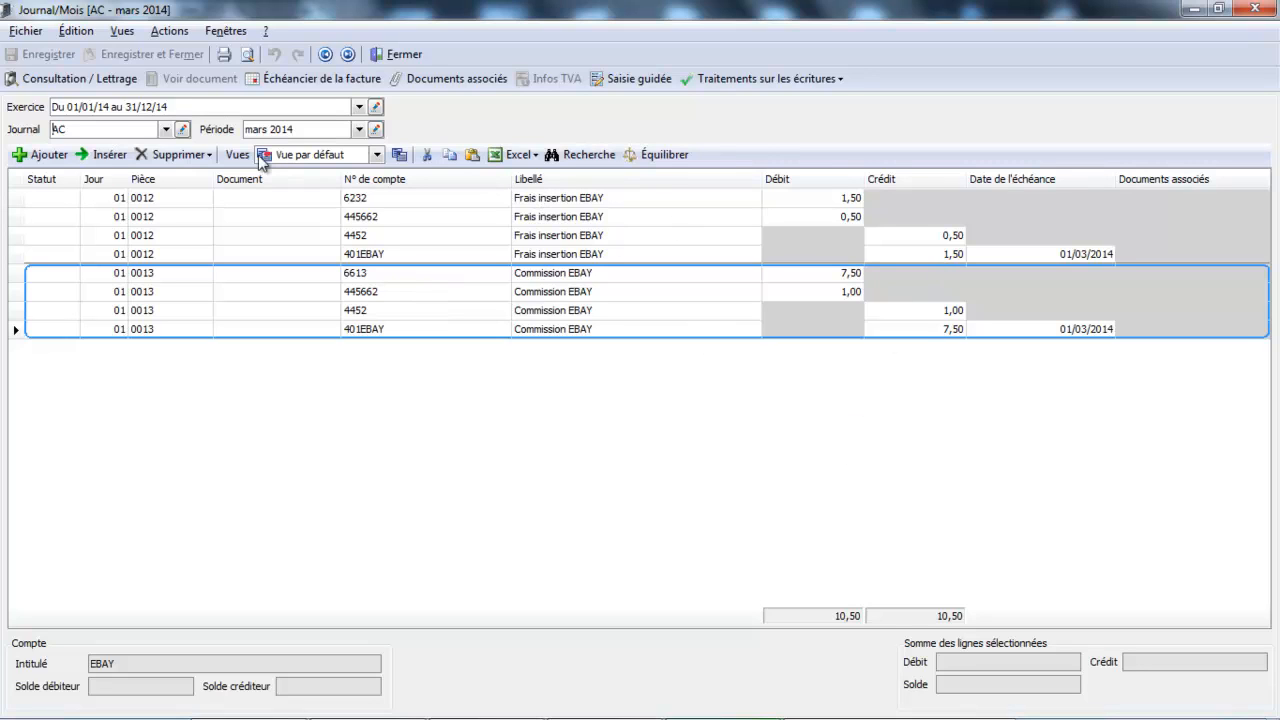
click(166, 129)
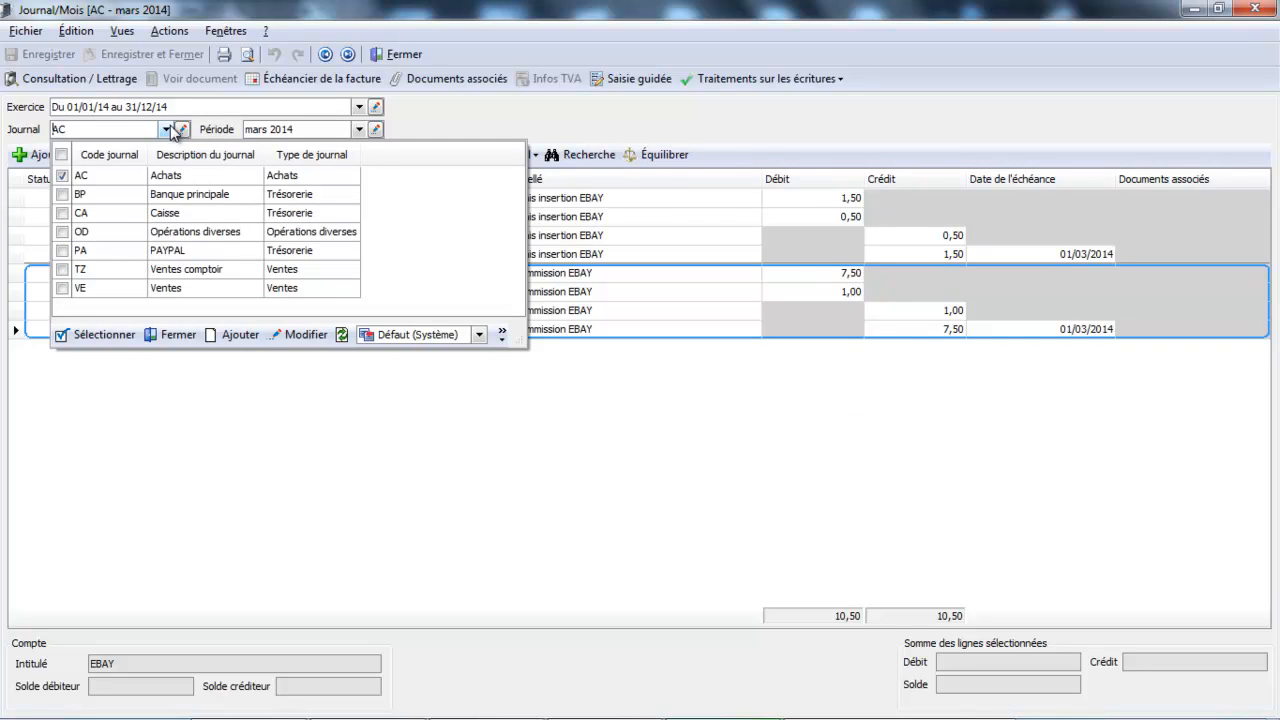
click(170, 253)
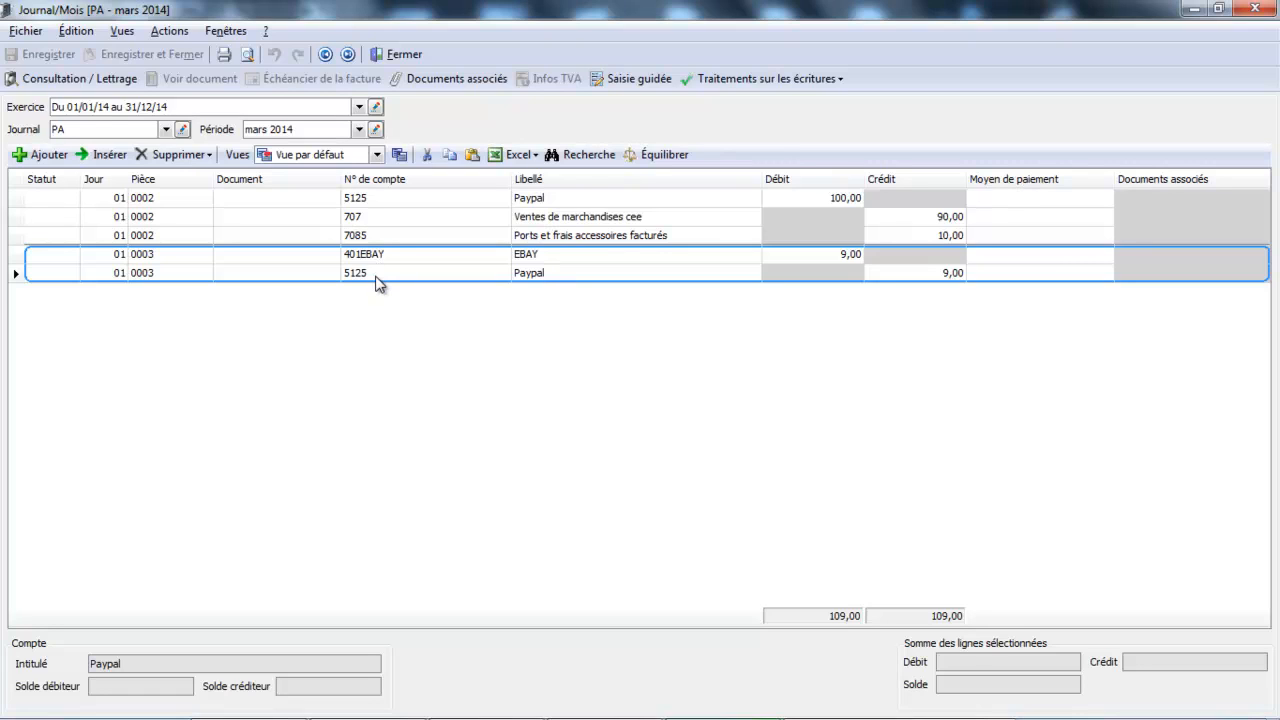
Open the account consultation and matching view for 401EBAY from the eBay payment line of entry 0003, and close it.
click(368, 254)
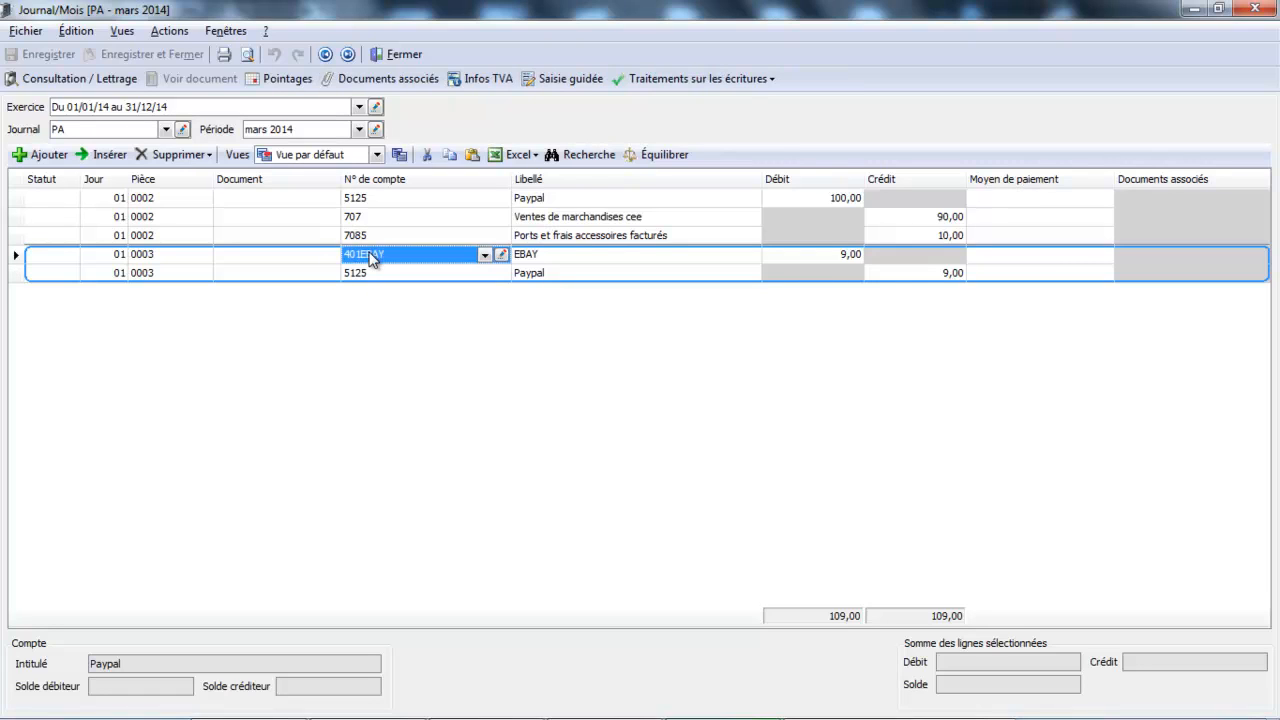
click(119, 80)
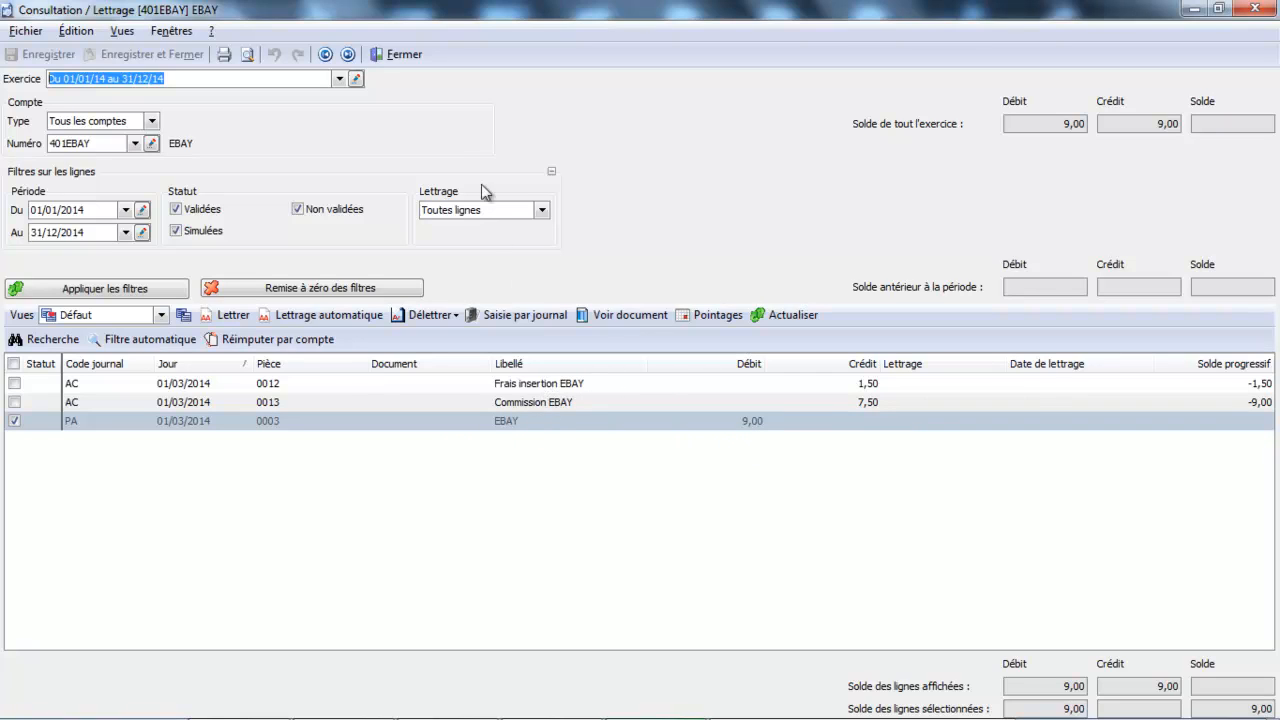
click(405, 55)
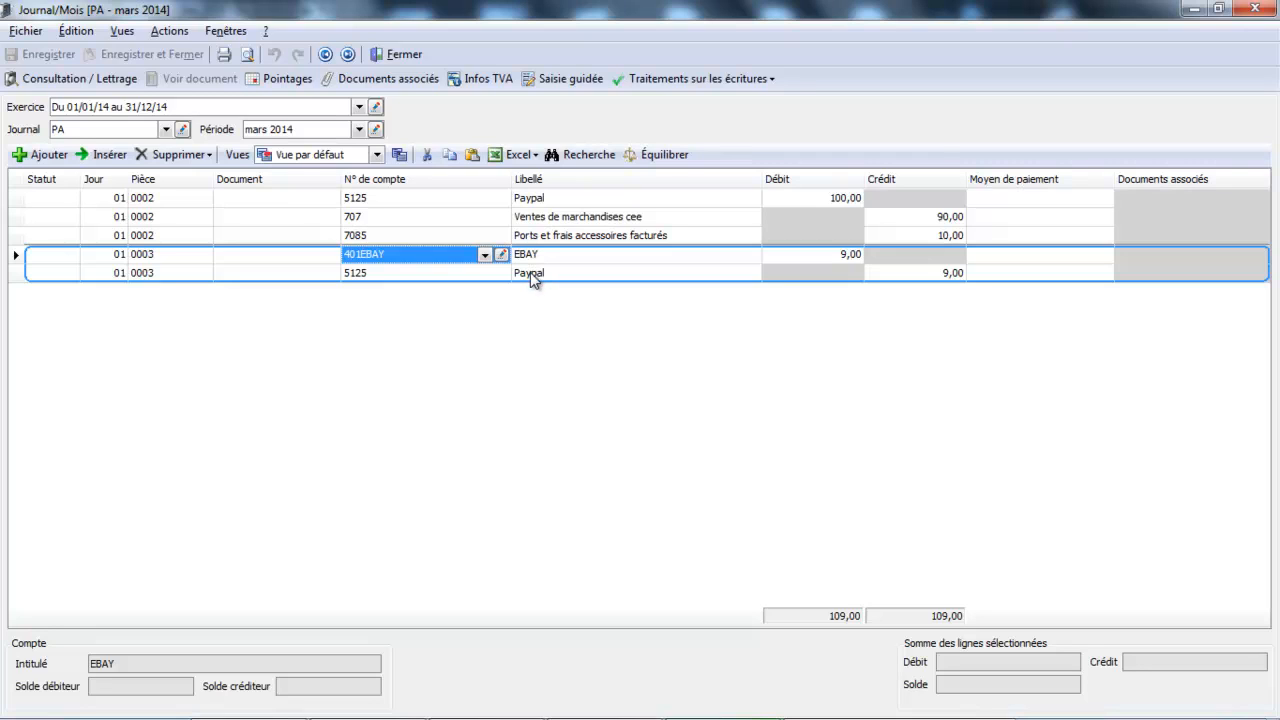
Bring up the BP "Banque principale" journal for March 2014 again.
click(166, 129)
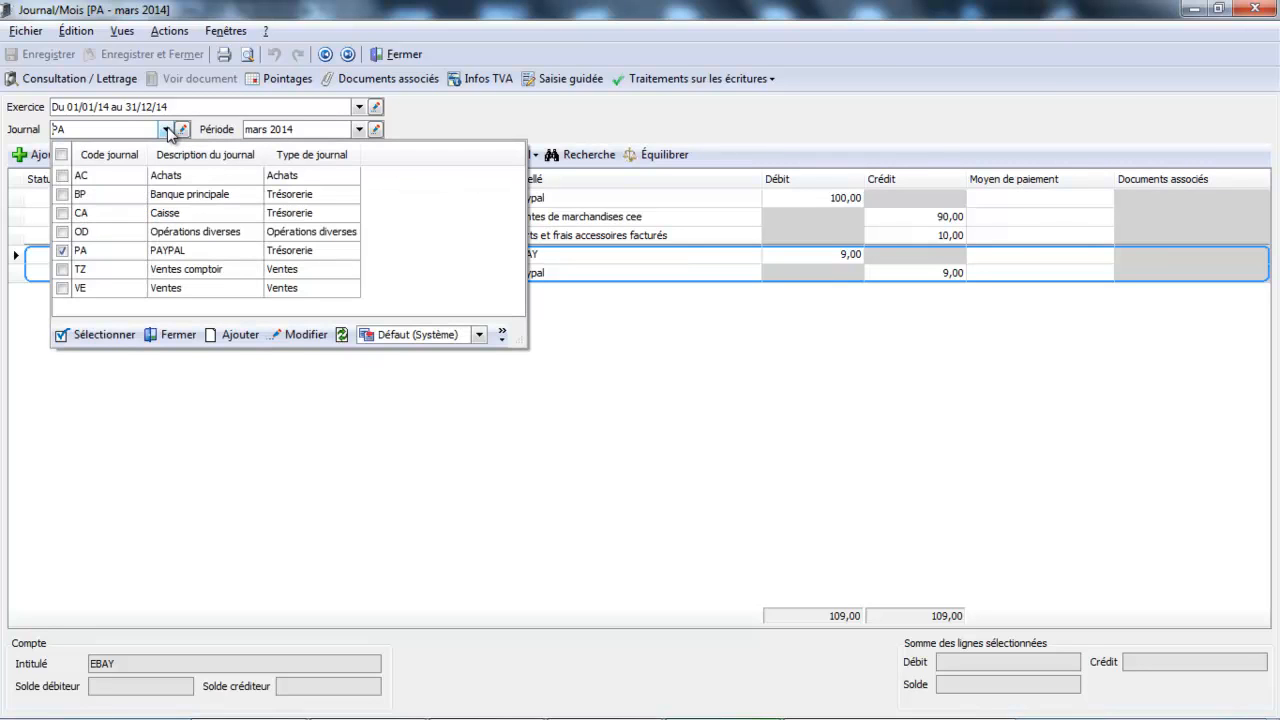
click(156, 199)
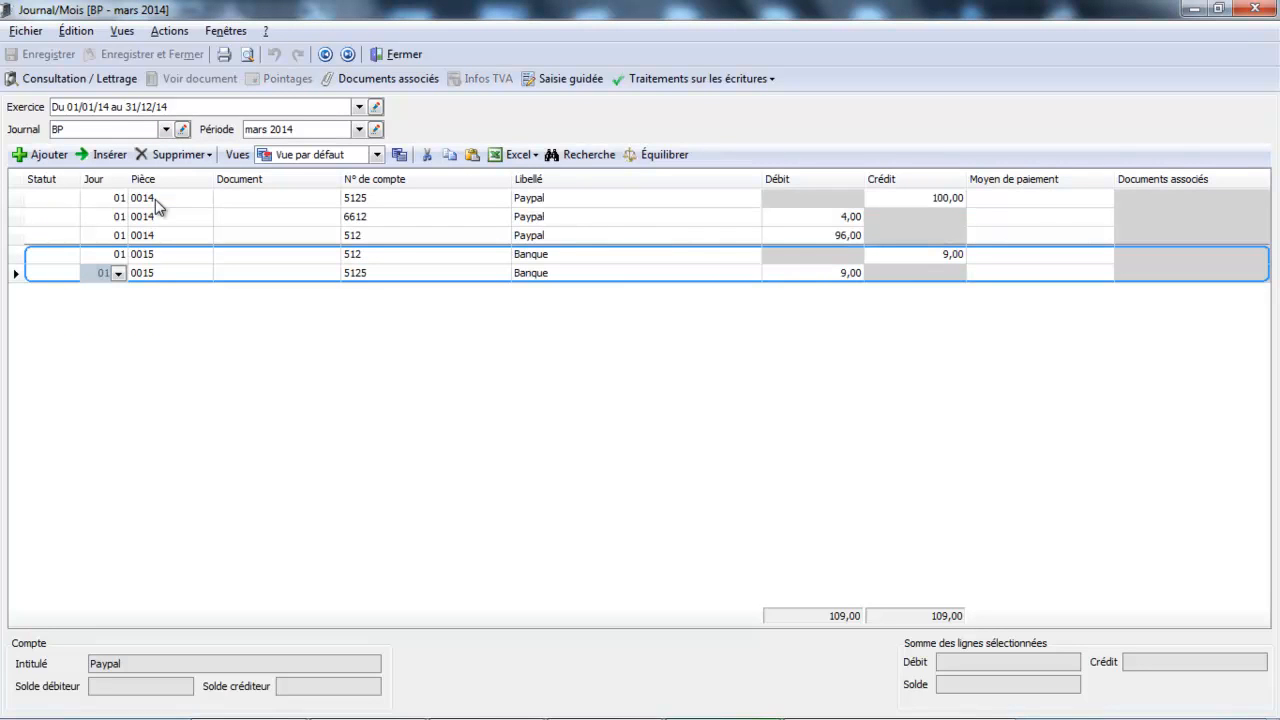